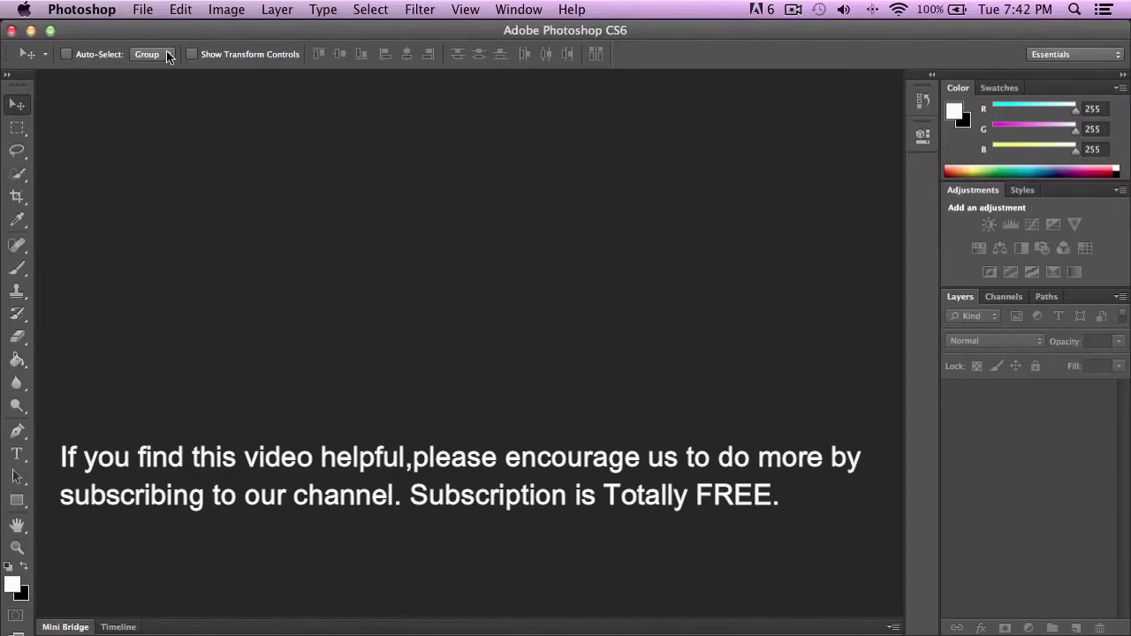
{"action": "left_click", "coordinate": [143, 11]}
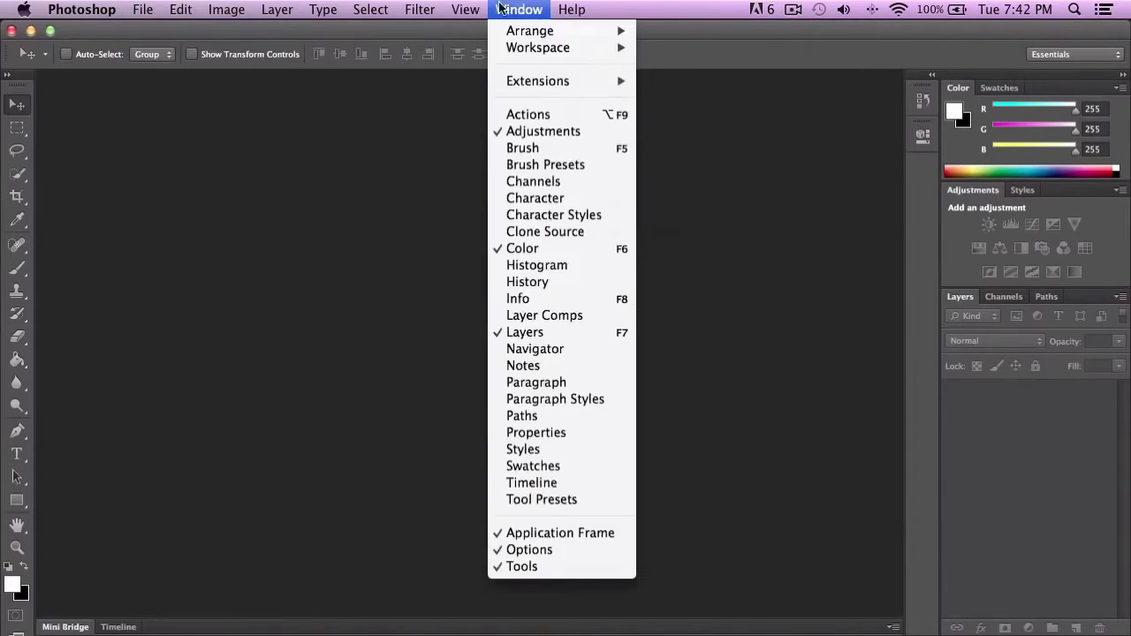
{"action": "left_click", "coordinate": [464, 8]}
{"action": "left_click", "coordinate": [276, 9]}
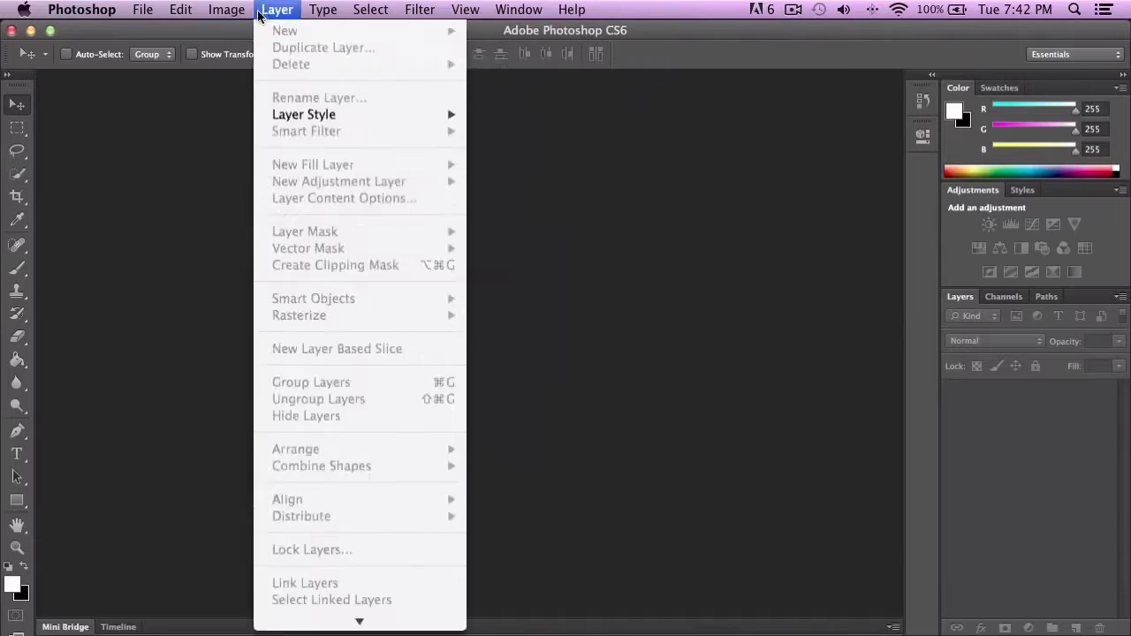
{"action": "mouse_move", "coordinate": [146, 18]}
{"action": "mouse_move", "coordinate": [243, 9]}
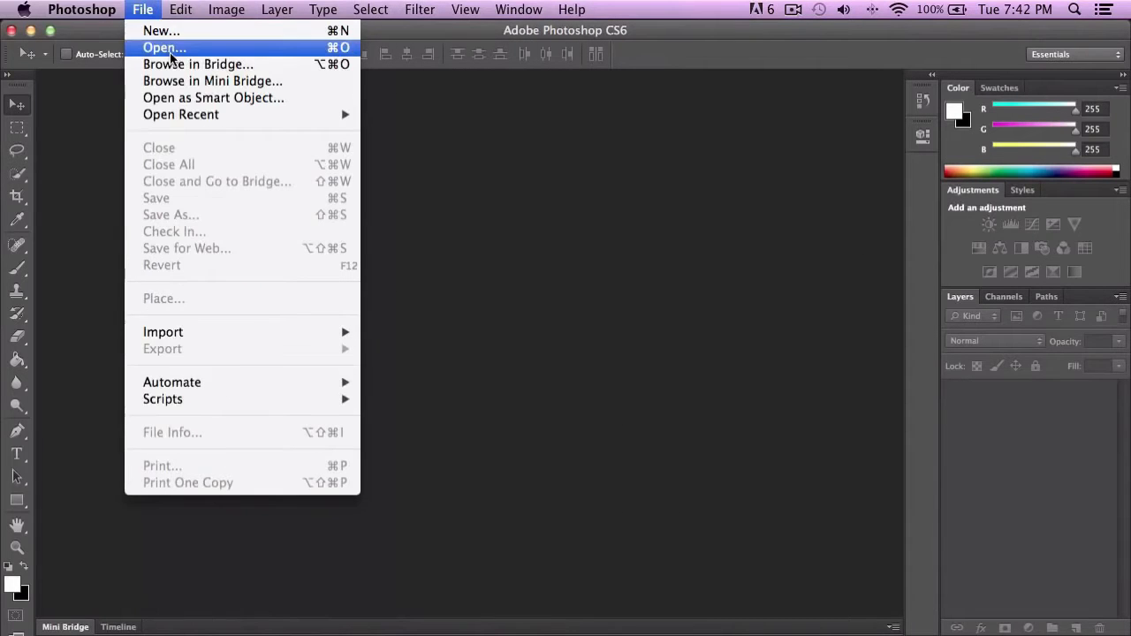
Start opening an existing file and browse to the Wallpapers HD folder inside Pictures
{"action": "left_click", "coordinate": [172, 51]}
{"action": "left_click_drag", "start_coordinate": [465, 84], "coordinate": [433, 87]}
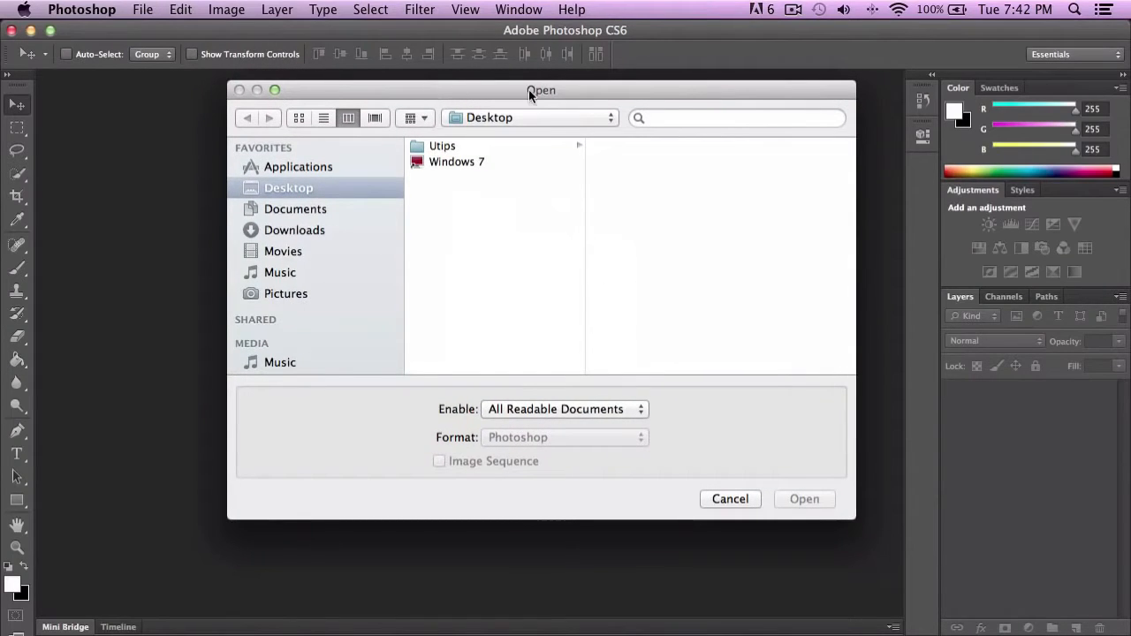
{"action": "left_click_drag", "start_coordinate": [544, 87], "coordinate": [538, 95]}
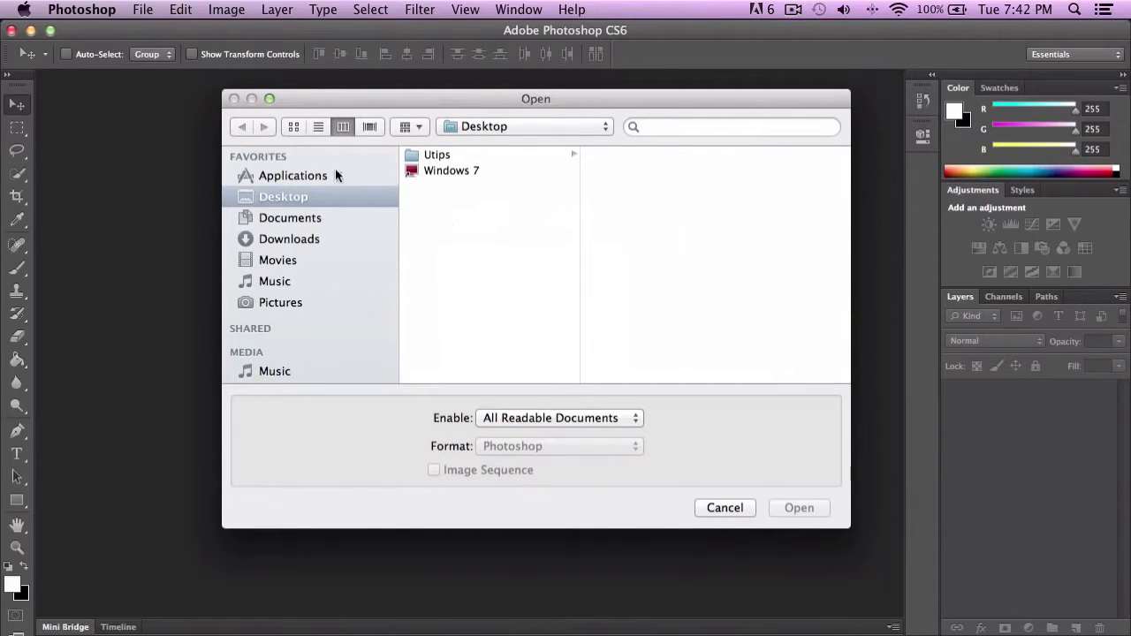
{"action": "left_click", "coordinate": [292, 300]}
{"action": "left_click", "coordinate": [449, 173]}
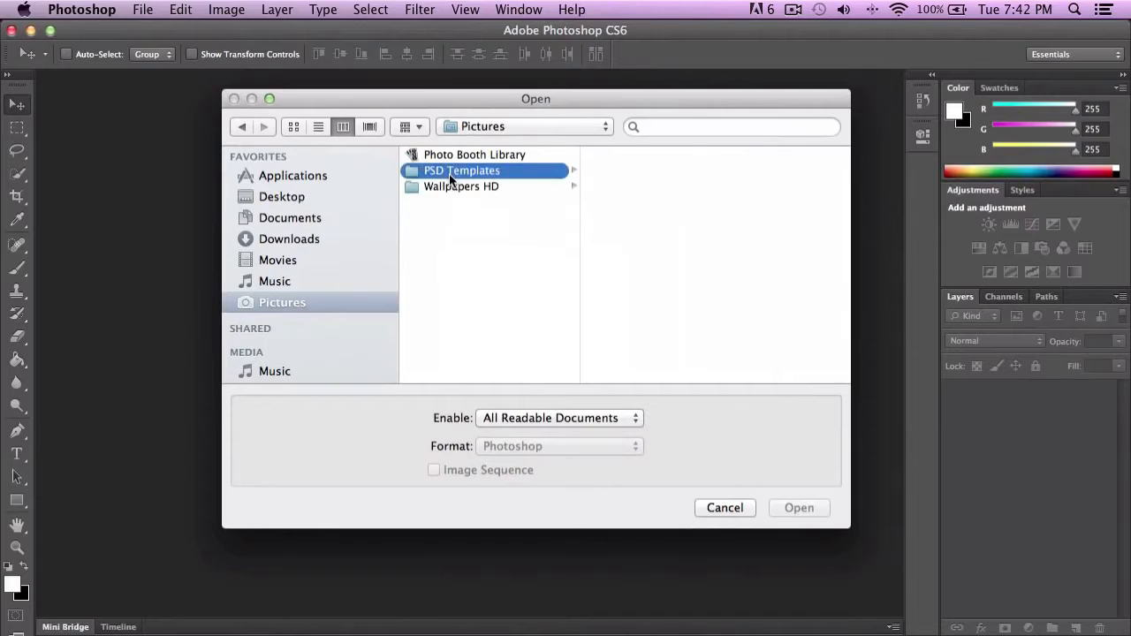
{"action": "left_click", "coordinate": [487, 186]}
{"action": "left_click", "coordinate": [516, 172]}
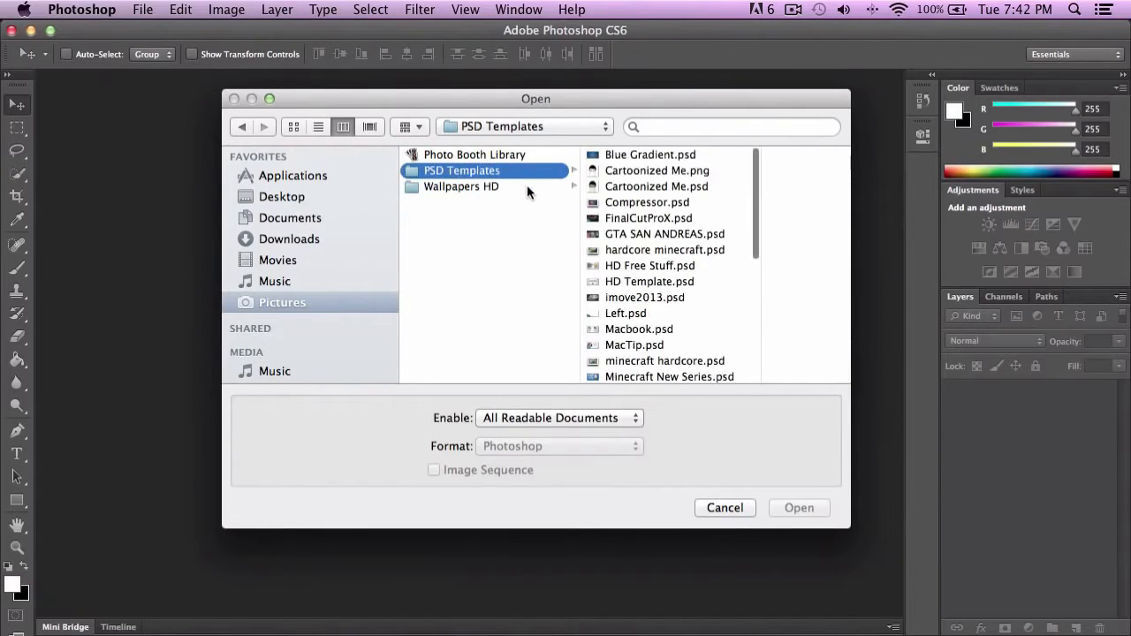
{"action": "left_click", "coordinate": [469, 187]}
Look through the wallpaper images in the folder, previewing several of the BMW pictures
{"action": "scroll", "coordinate": [674, 279], "scroll_direction": "down", "scroll_amount": 5}
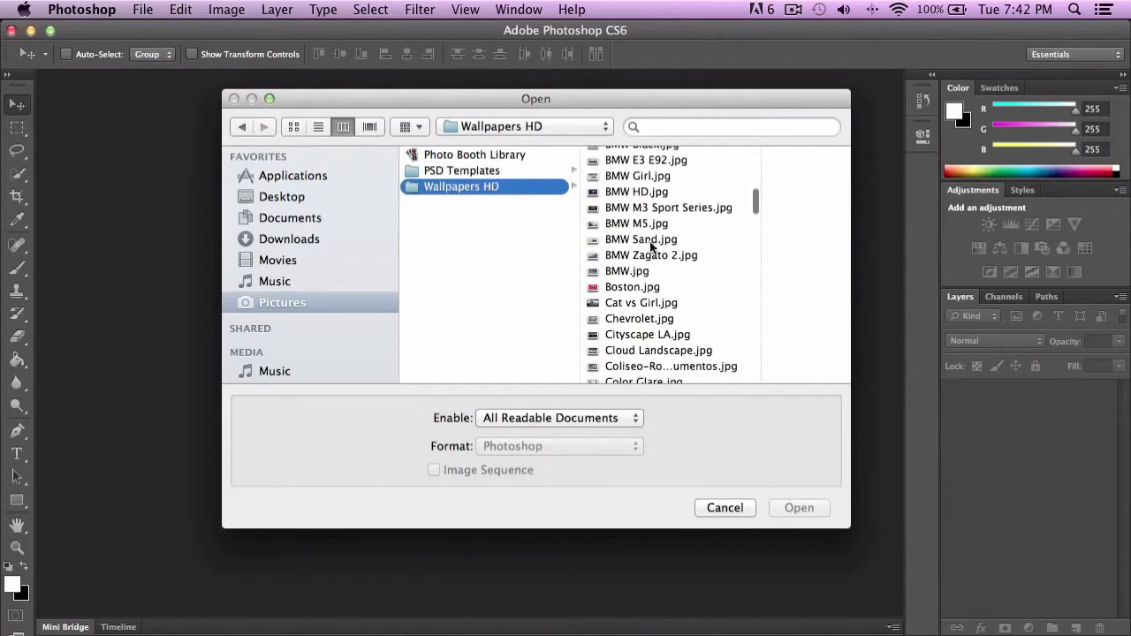
{"action": "left_click", "coordinate": [661, 265]}
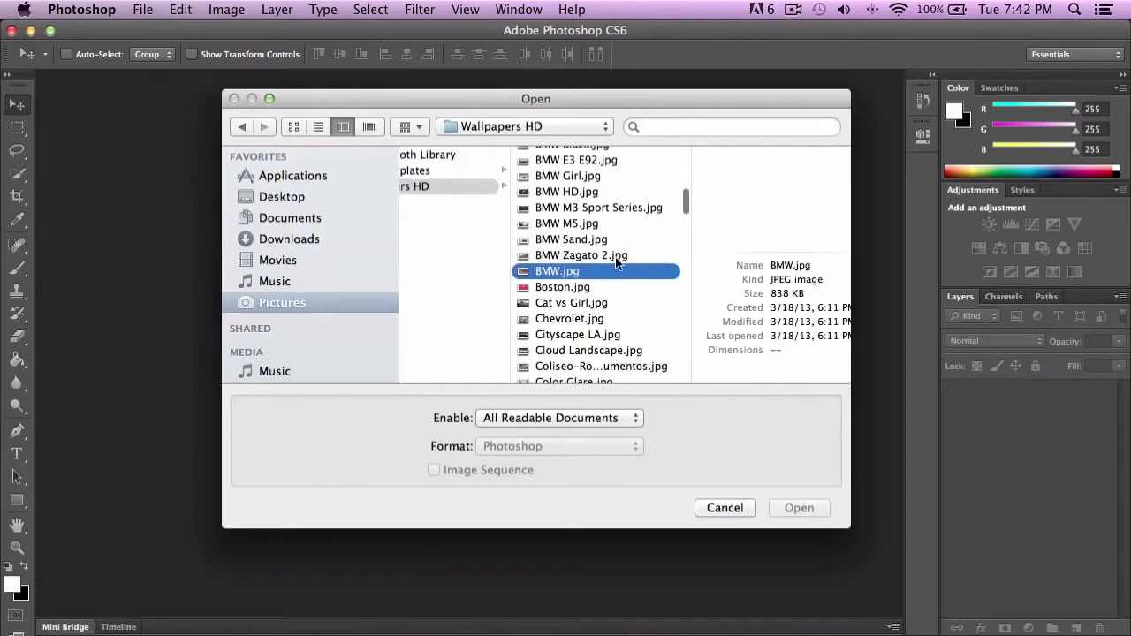
{"action": "left_click", "coordinate": [619, 255]}
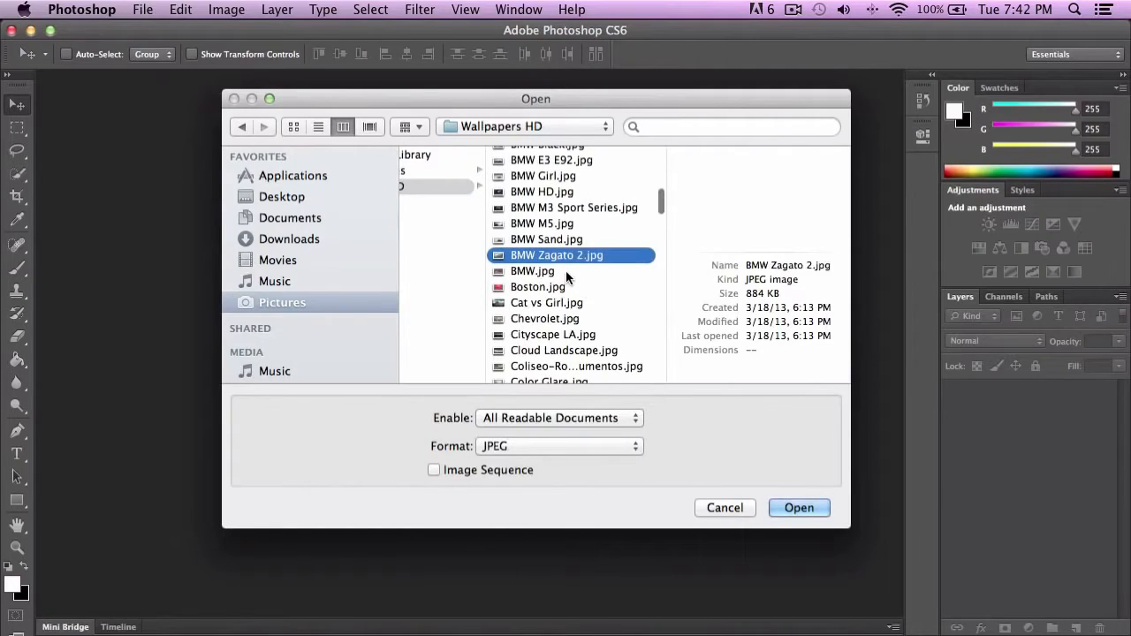
{"action": "left_click", "coordinate": [566, 272]}
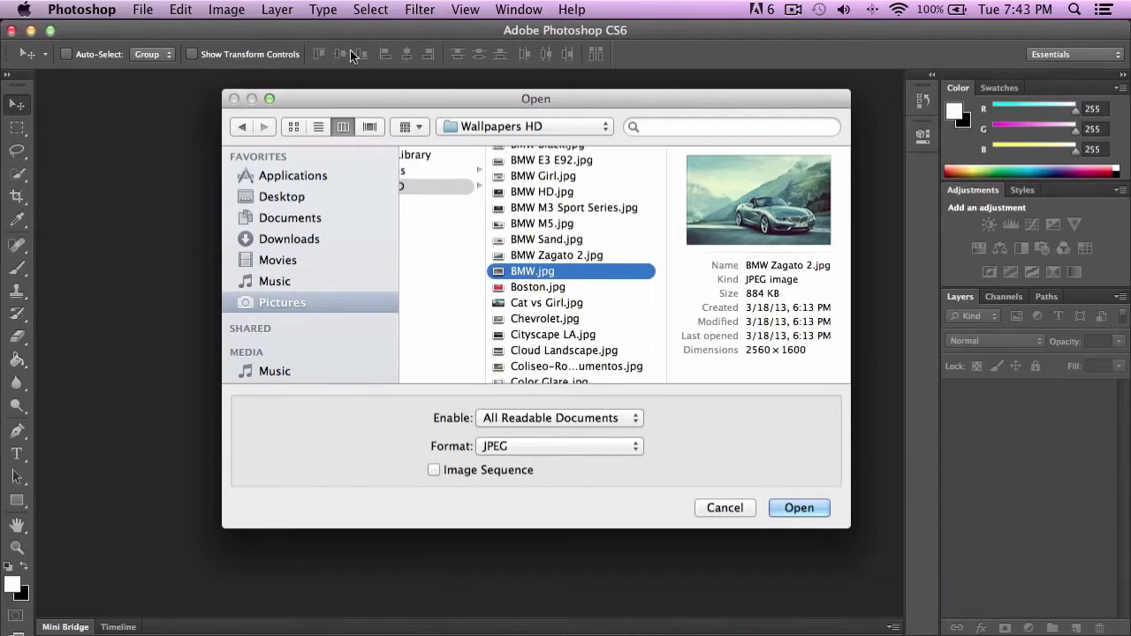
{"action": "left_click_drag", "start_coordinate": [646, 99], "coordinate": [639, 102]}
{"action": "key", "text": "super+a"}
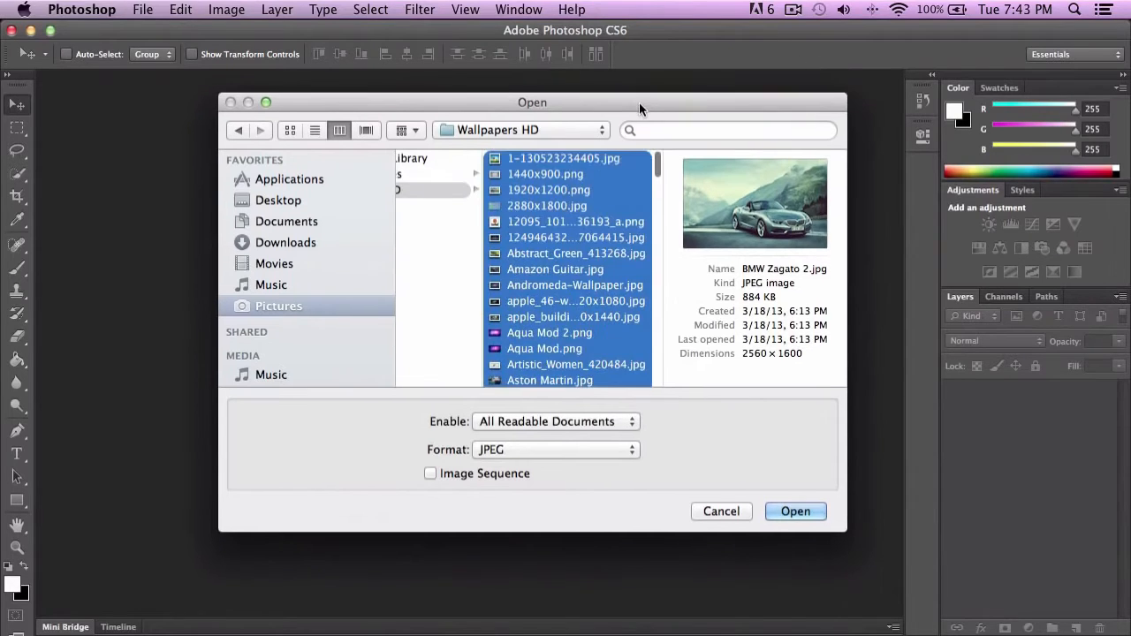
{"action": "scroll", "coordinate": [600, 223], "scroll_direction": "down", "scroll_amount": 5}
{"action": "scroll", "coordinate": [580, 251], "scroll_direction": "up", "scroll_amount": 2}
{"action": "left_click", "coordinate": [577, 253]}
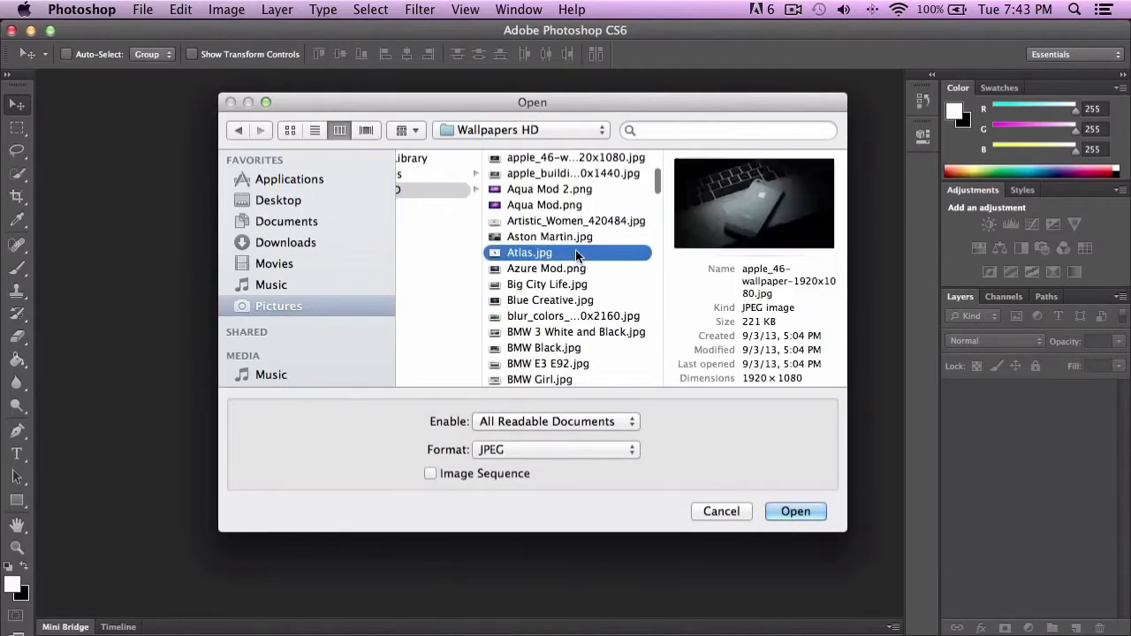
{"action": "scroll", "coordinate": [578, 254], "scroll_direction": "down", "scroll_amount": 3}
{"action": "left_click", "coordinate": [579, 255]}
{"action": "scroll", "coordinate": [579, 256], "scroll_direction": "down", "scroll_amount": 2}
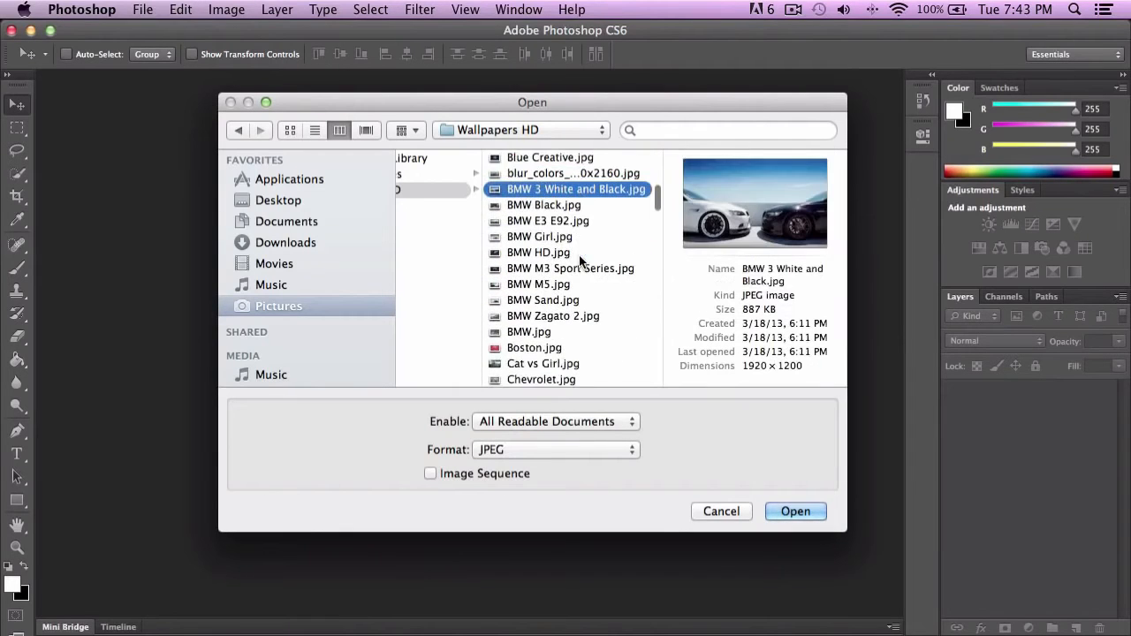
{"action": "scroll", "coordinate": [579, 255], "scroll_direction": "down", "scroll_amount": 1}
Compare BMW Black.jpg with BMW E3 E92.jpg and open BMW Black.jpg
{"action": "left_click", "coordinate": [535, 194]}
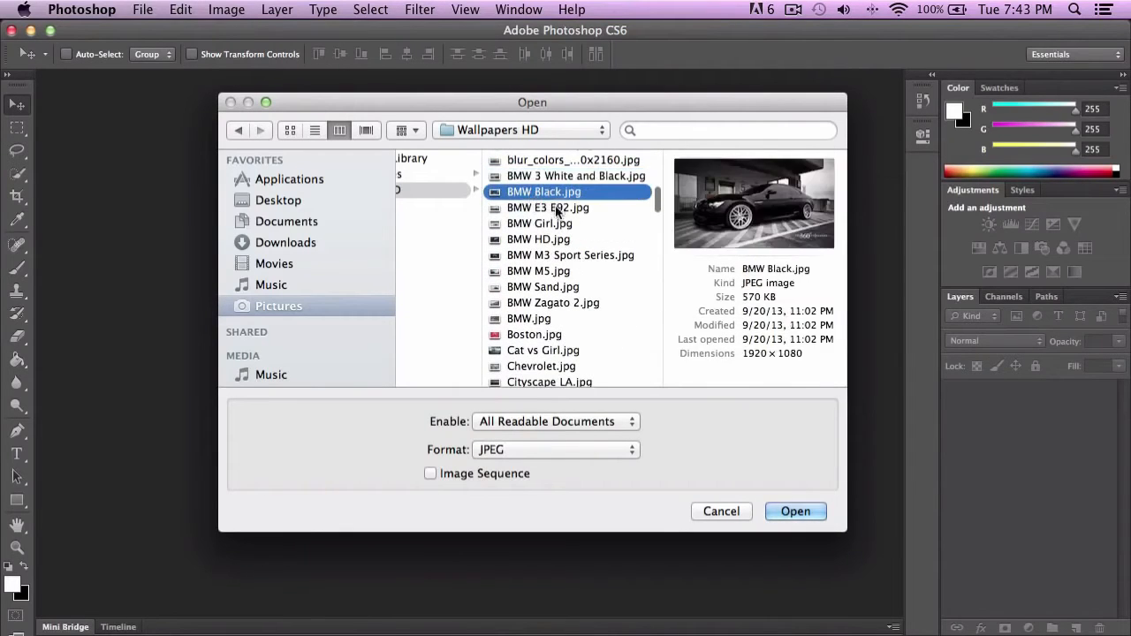
{"action": "left_click", "coordinate": [557, 211]}
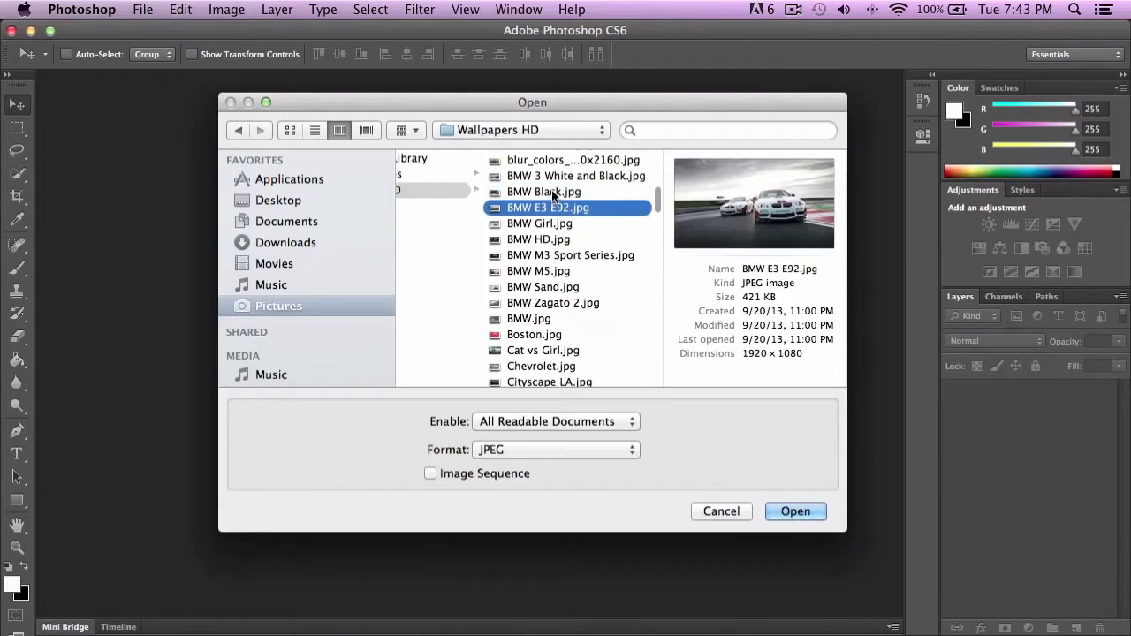
{"action": "left_click", "coordinate": [550, 194]}
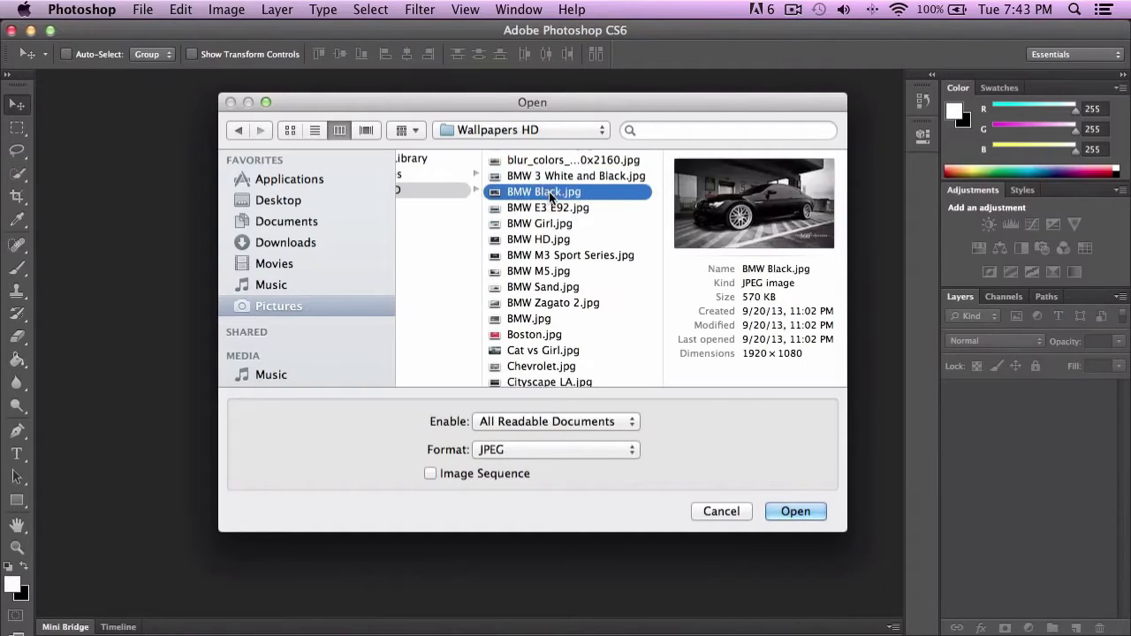
{"action": "left_click", "coordinate": [796, 511]}
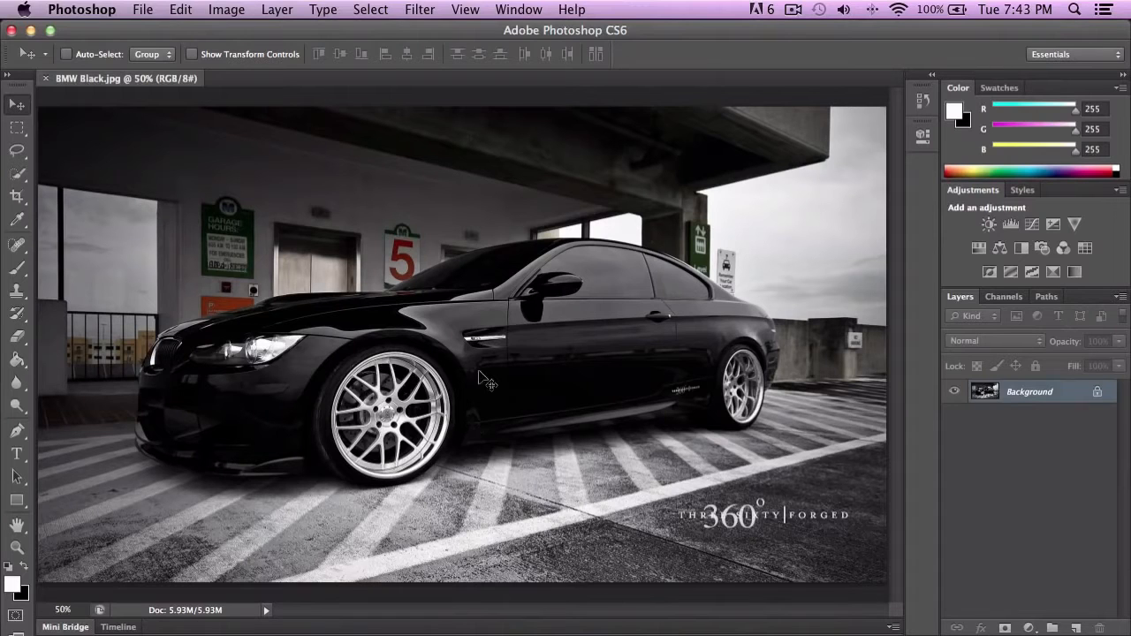
Duplicate the locked Background layer of the car image onto a new layer above it
{"action": "left_click", "coordinate": [17, 128]}
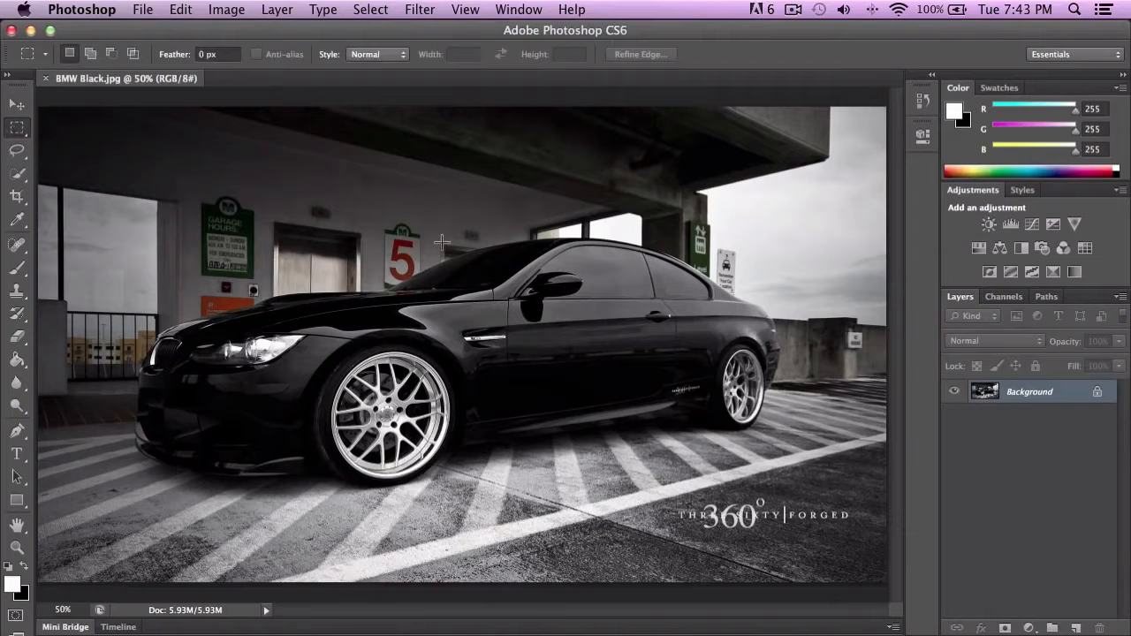
{"action": "key", "text": "v"}
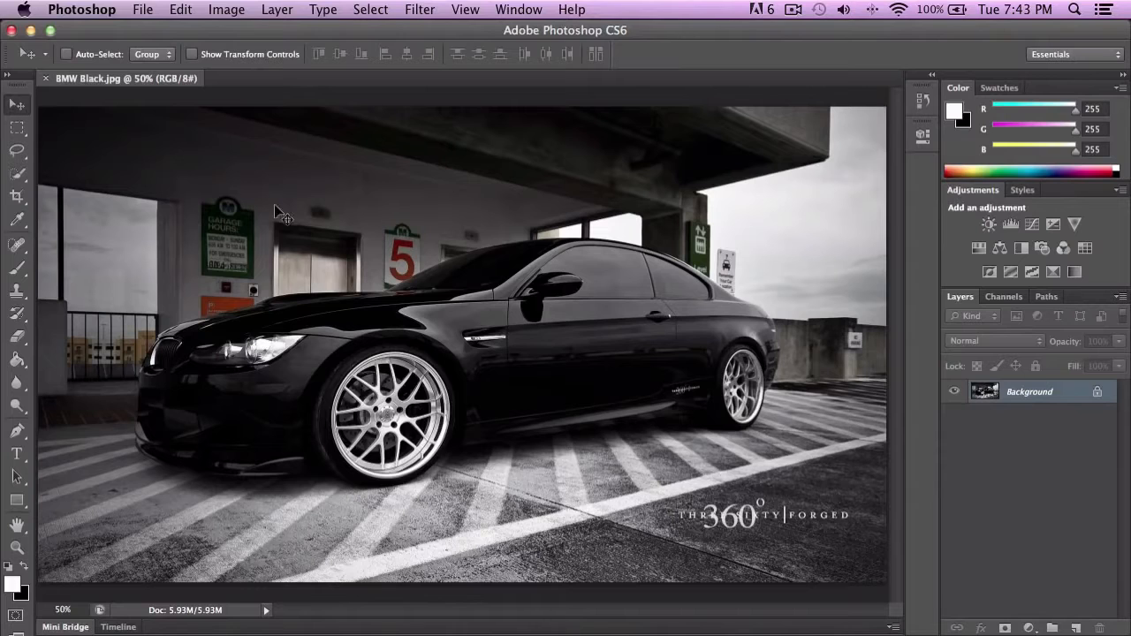
{"action": "left_click_drag", "start_coordinate": [279, 213], "coordinate": [373, 222]}
{"action": "left_click", "coordinate": [699, 250]}
{"action": "key", "text": "ctrl+j"}
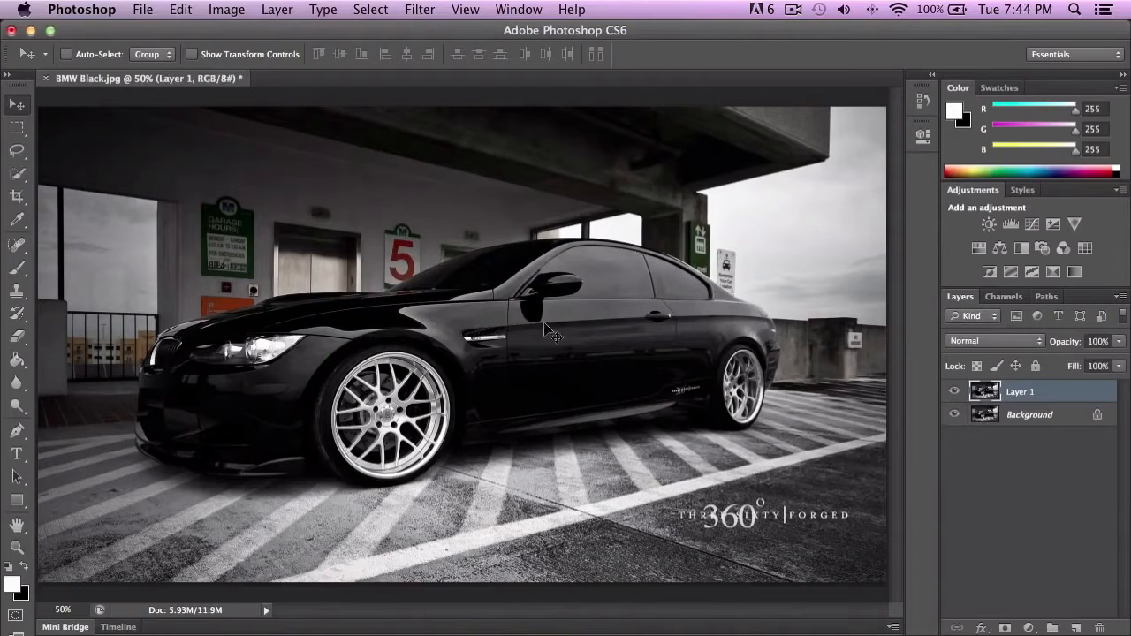
Free Transform the duplicate layer to about 79% of its size, centre it at about X 990.5 px, Y 494 px, and apply
{"action": "key", "text": "super+t"}
{"action": "left_click_drag", "start_coordinate": [44, 121], "coordinate": [293, 240]}
{"action": "left_click_drag", "start_coordinate": [484, 324], "coordinate": [343, 277]}
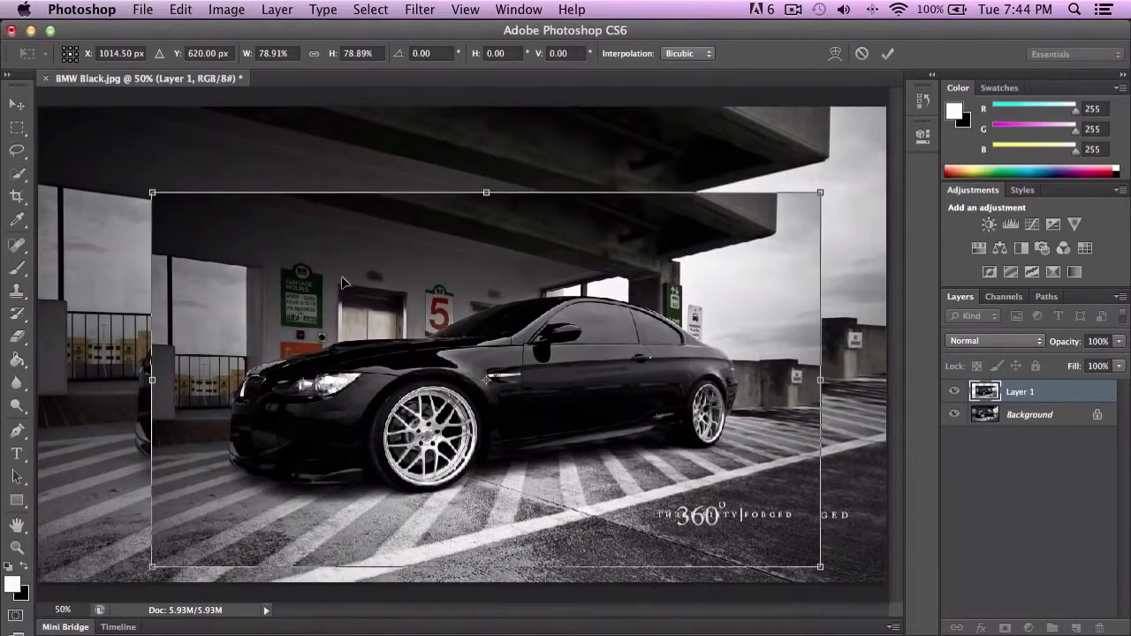
{"action": "left_click_drag", "start_coordinate": [454, 310], "coordinate": [491, 263]}
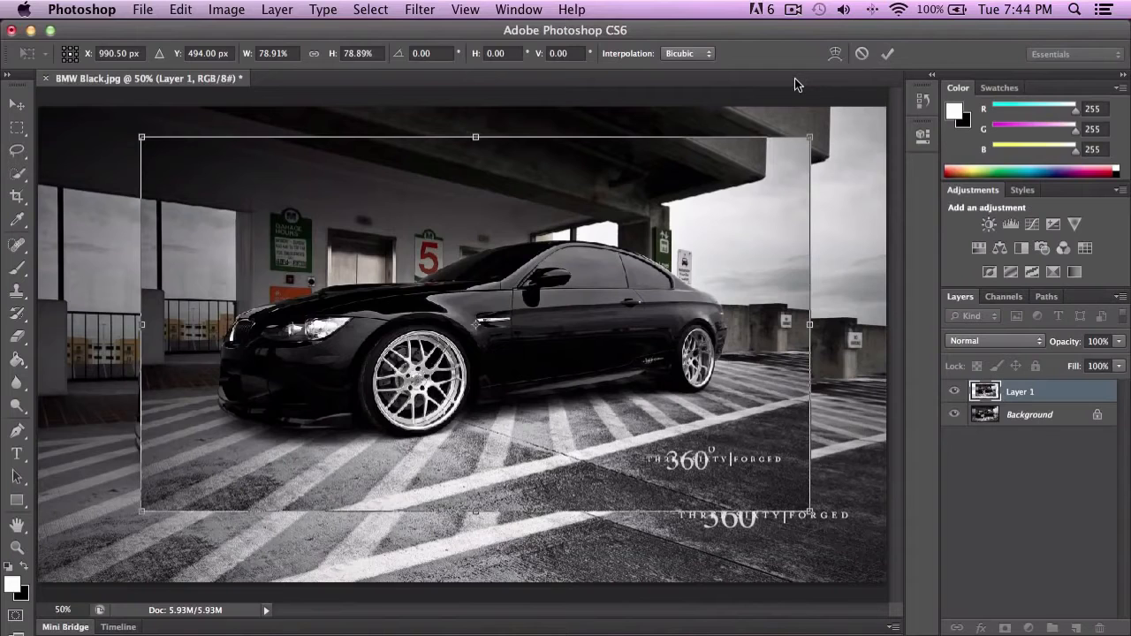
{"action": "key", "text": "Return"}
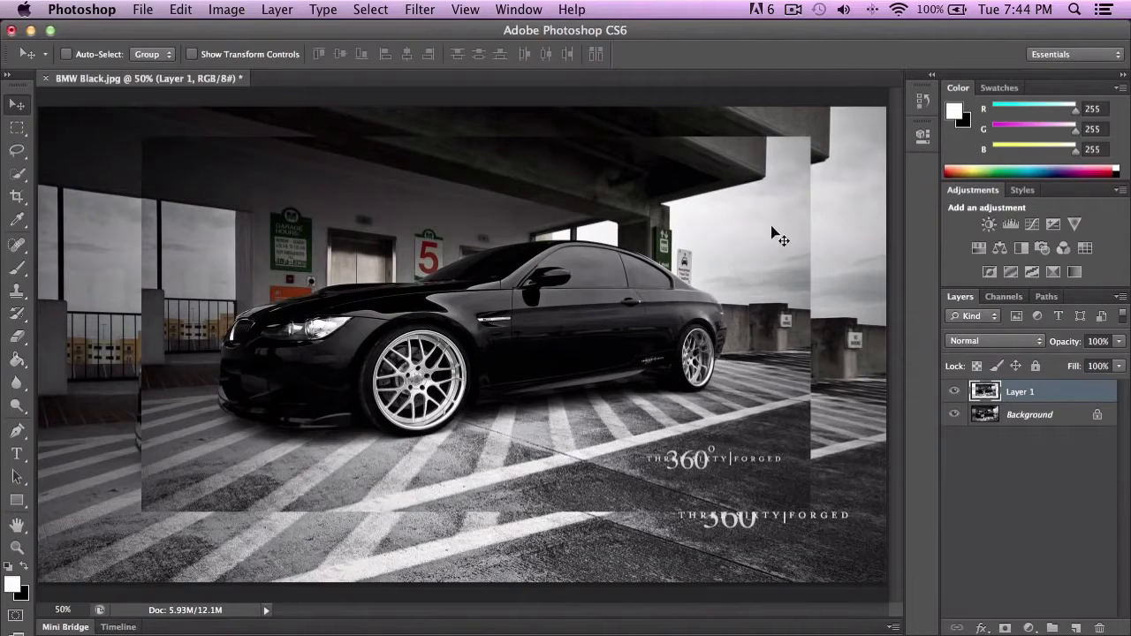
{"action": "left_click", "coordinate": [182, 10]}
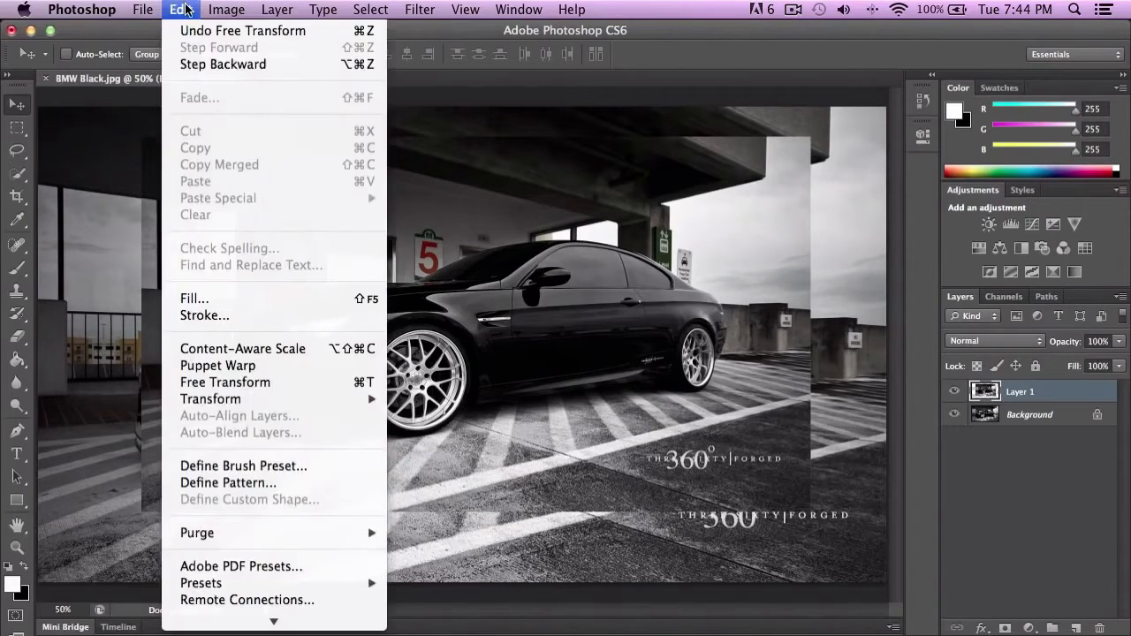
{"action": "left_click", "coordinate": [693, 304]}
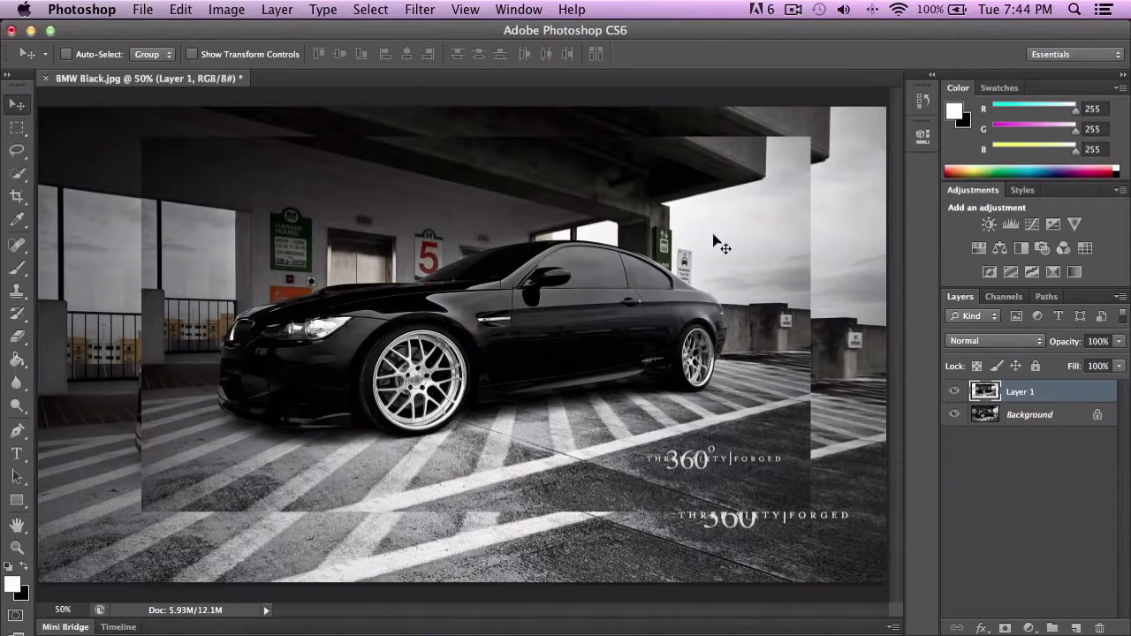
Start the Scale transform on Layer 1, undo a first uneven resize, and shrink the layer to about 93.6% from its lower-right corner
{"action": "left_click", "coordinate": [177, 8]}
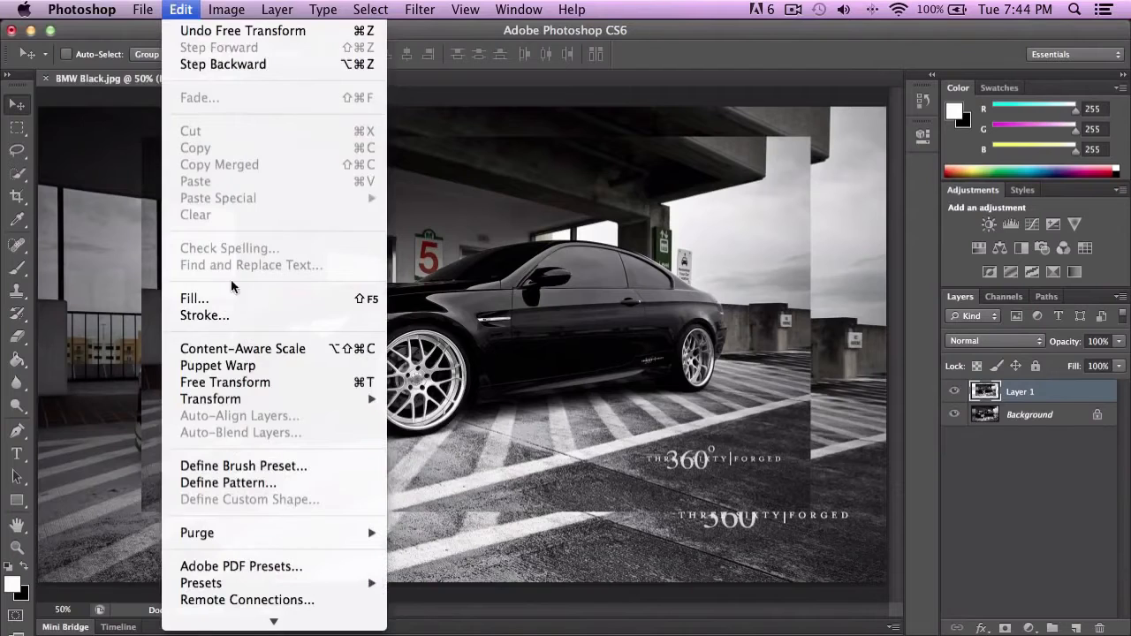
{"action": "scroll", "coordinate": [239, 296], "scroll_direction": "down", "scroll_amount": 5}
{"action": "scroll", "coordinate": [246, 311], "scroll_direction": "up", "scroll_amount": 5}
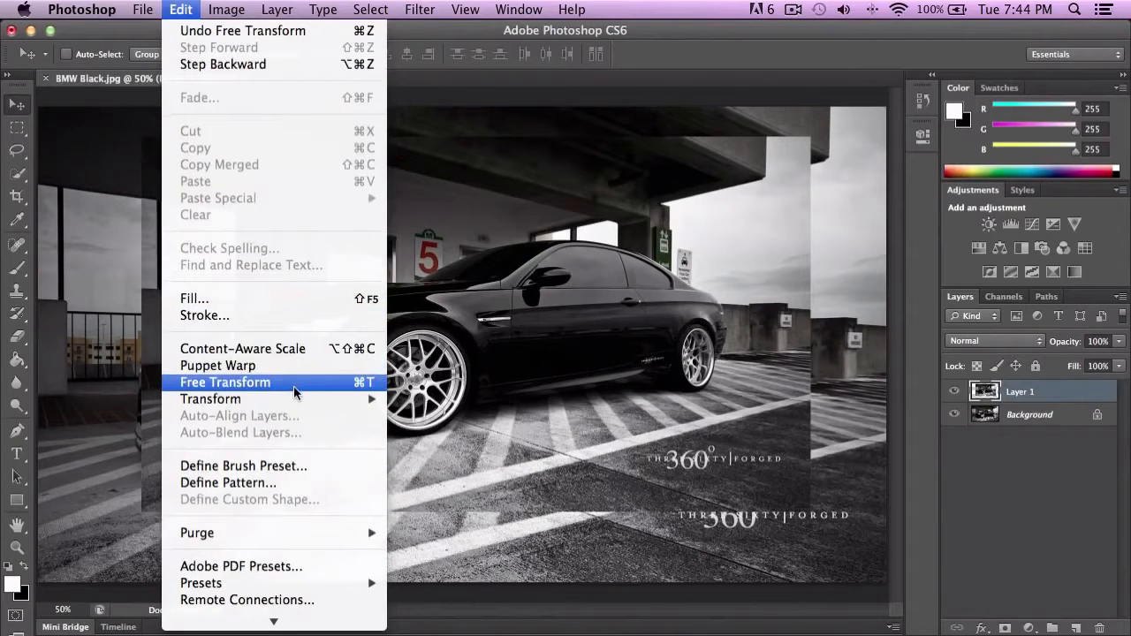
{"action": "mouse_move", "coordinate": [354, 403]}
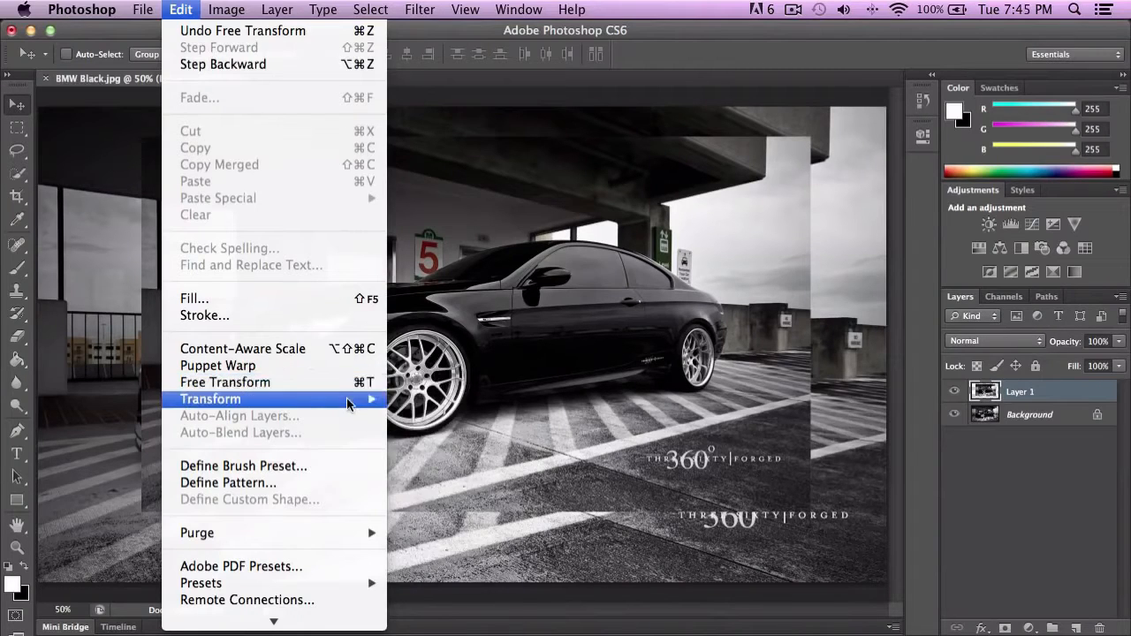
{"action": "mouse_move", "coordinate": [349, 400]}
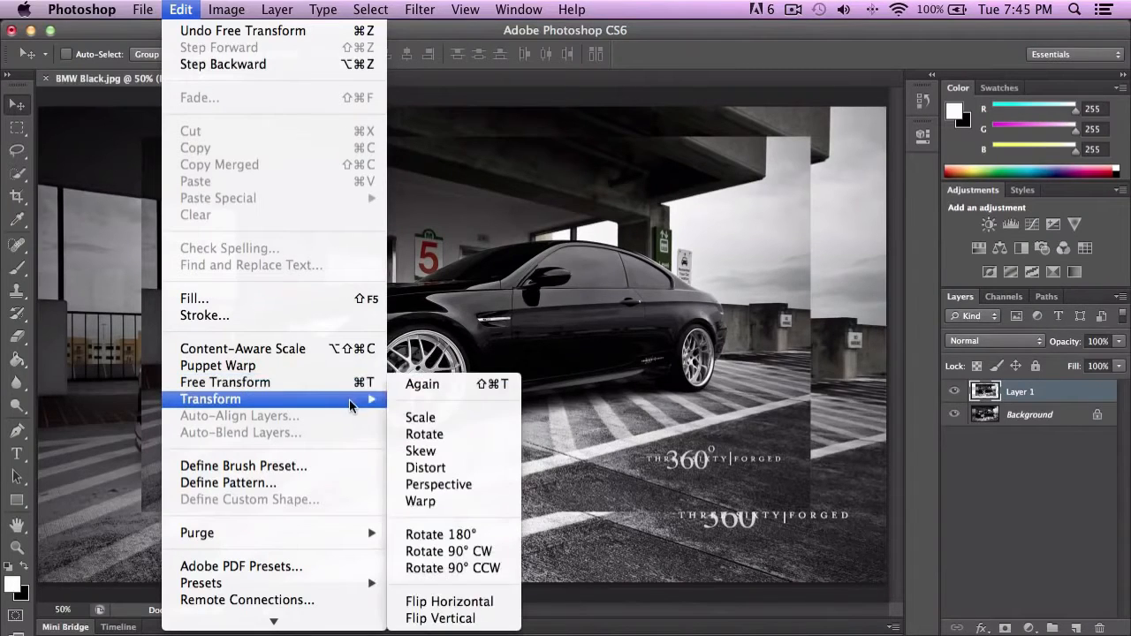
{"action": "left_click", "coordinate": [452, 419]}
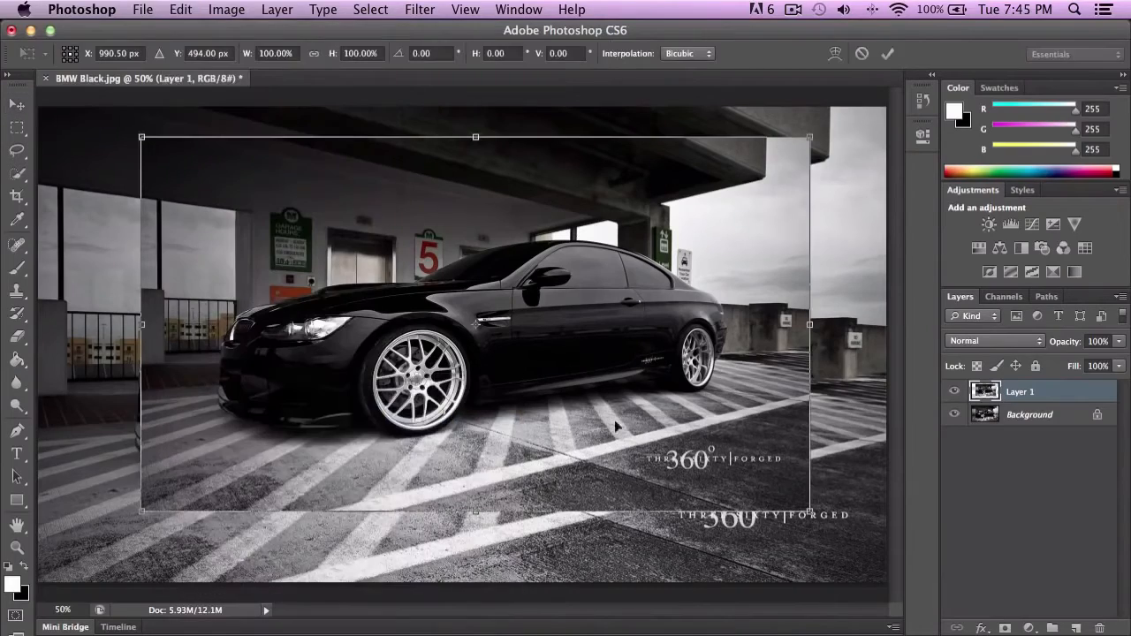
{"action": "left_click_drag", "start_coordinate": [810, 516], "coordinate": [714, 475]}
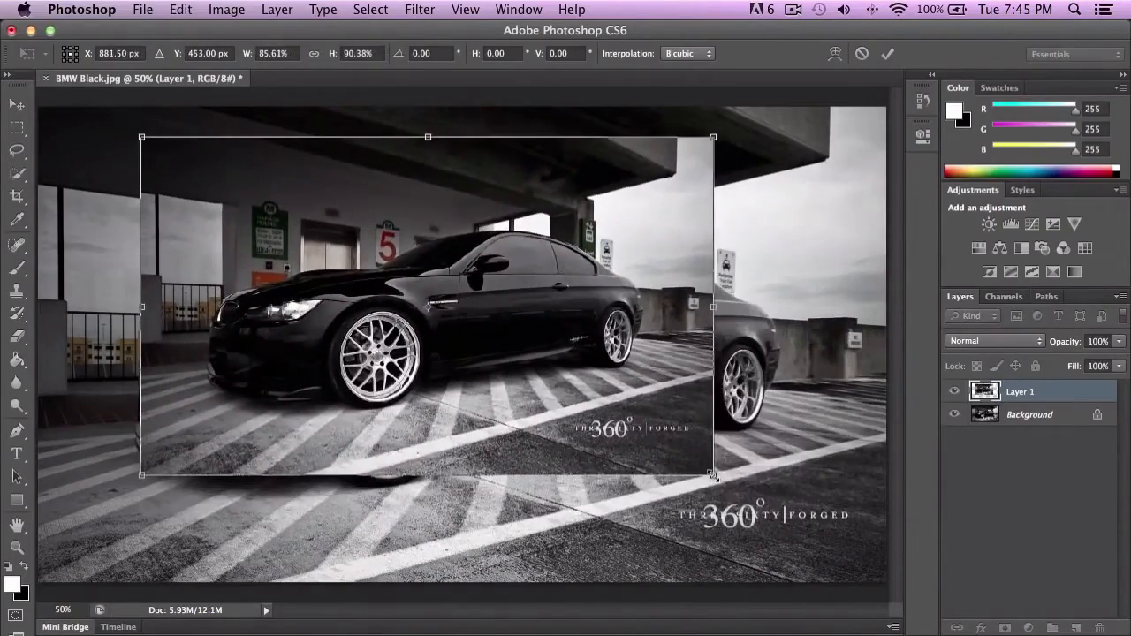
{"action": "key", "text": "super+z"}
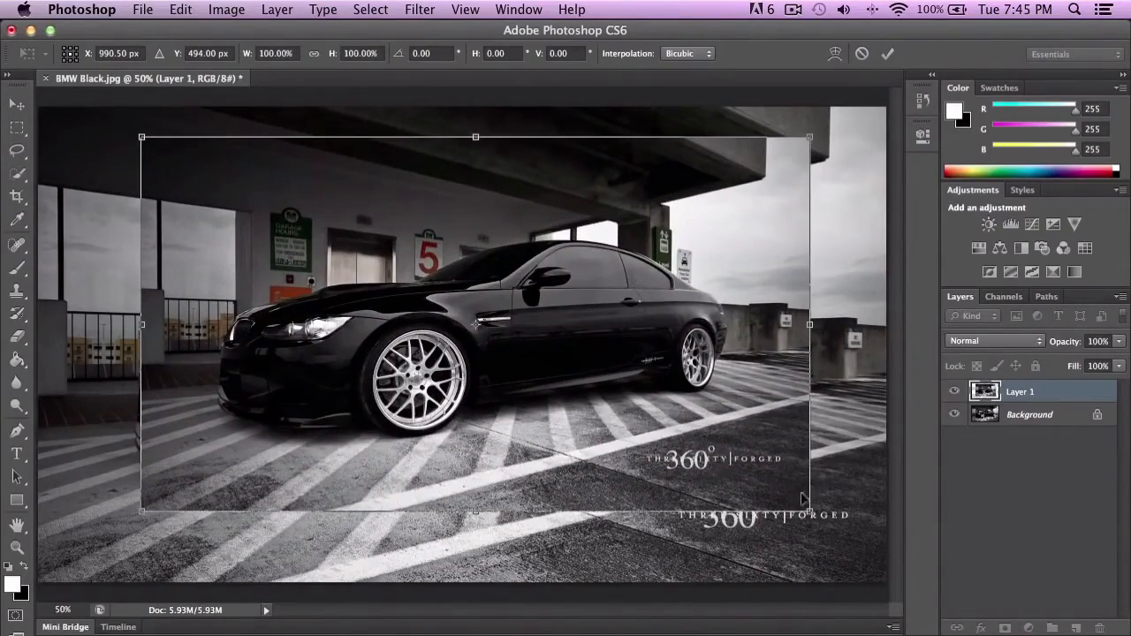
{"action": "left_click_drag", "start_coordinate": [810, 512], "coordinate": [766, 487]}
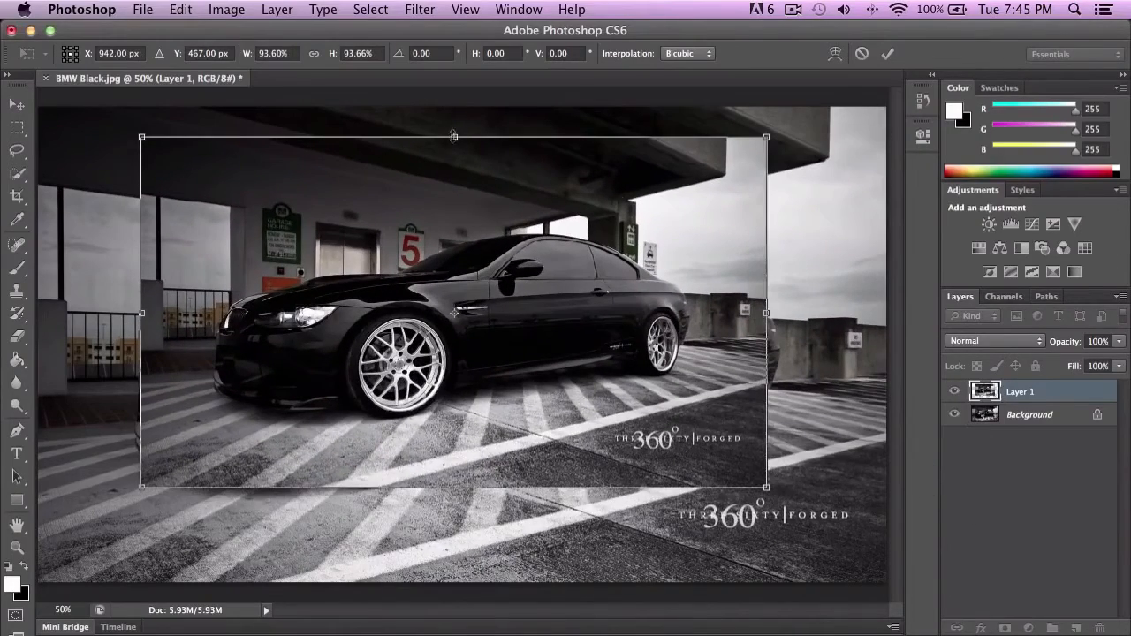
Squash Layer 1 from its top edge, undo that, rescale it to about 96% from its lower-right corner, and apply the transform
{"action": "left_click_drag", "start_coordinate": [453, 136], "coordinate": [457, 185]}
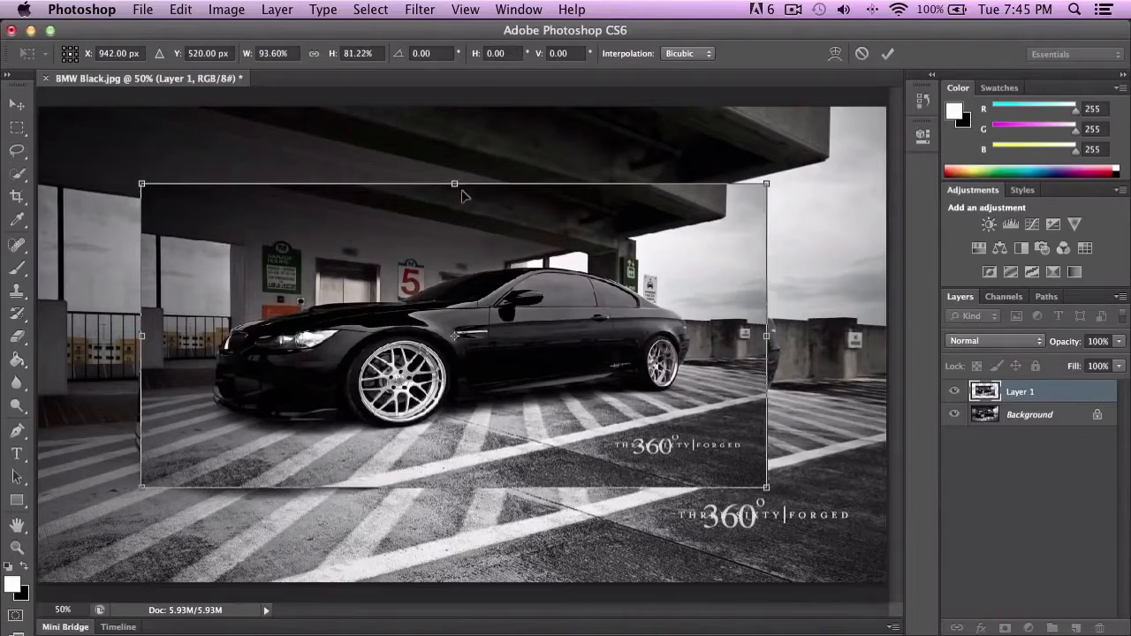
{"action": "key", "text": "super+z"}
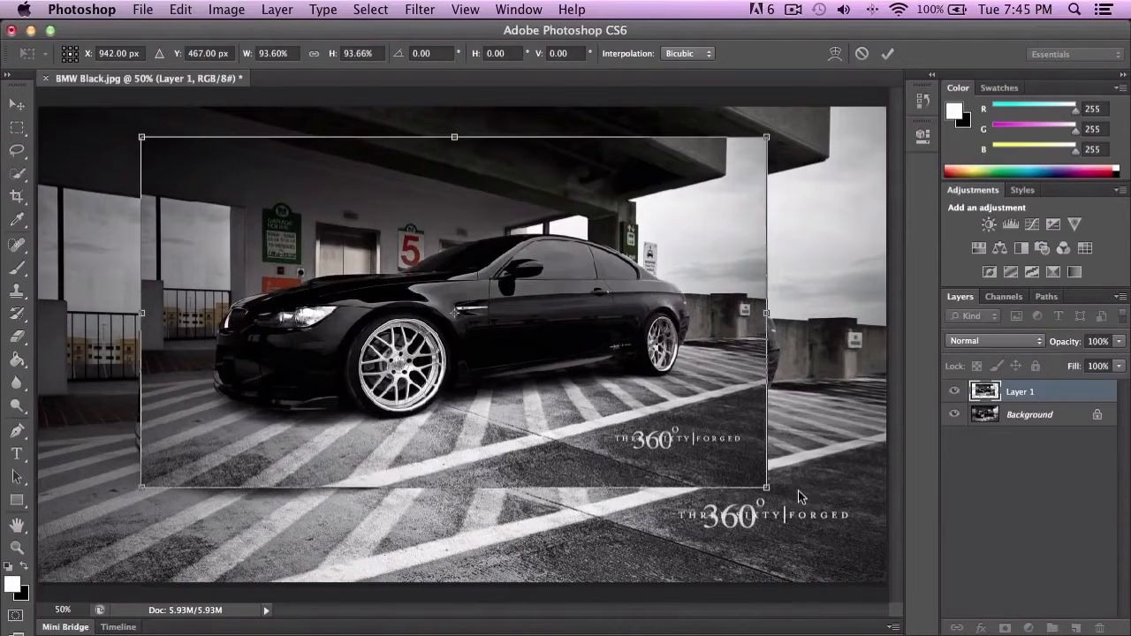
{"action": "left_click_drag", "start_coordinate": [766, 487], "coordinate": [740, 472]}
{"action": "left_click_drag", "start_coordinate": [623, 386], "coordinate": [801, 477]}
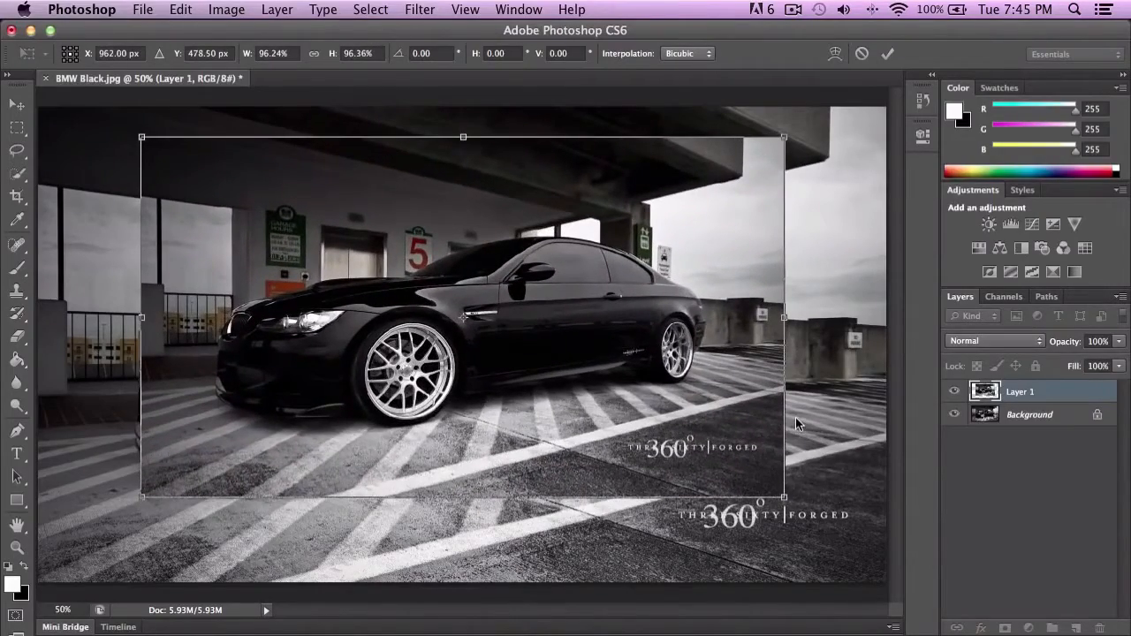
{"action": "key", "text": "Return"}
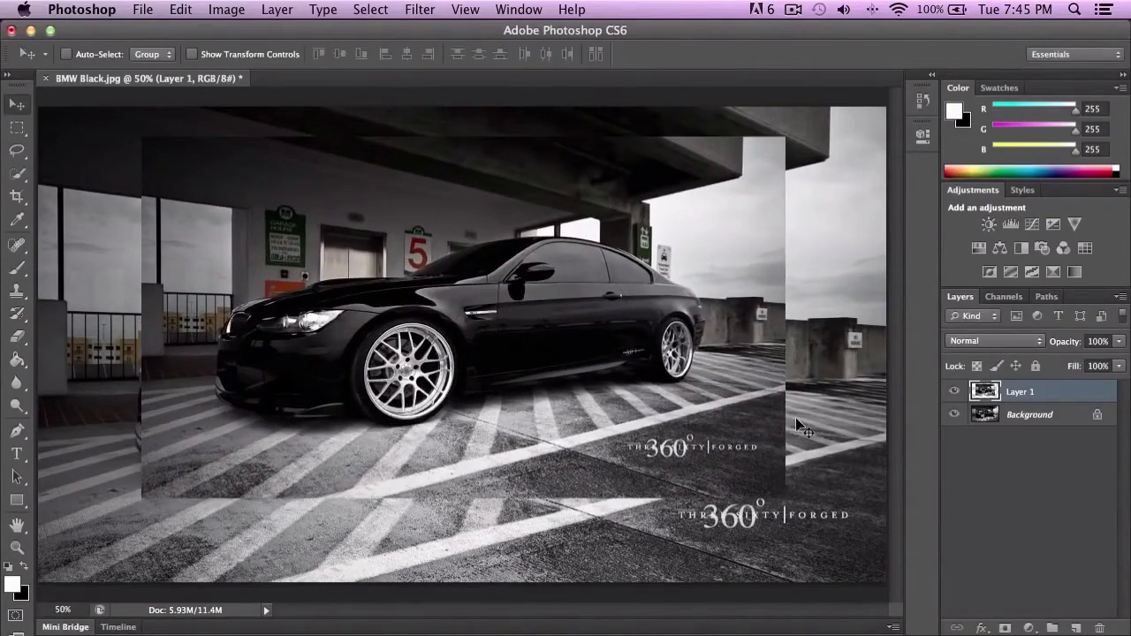
Try rotating Layer 1 with the Rotate transform and undo the rotation
{"action": "left_click", "coordinate": [180, 9]}
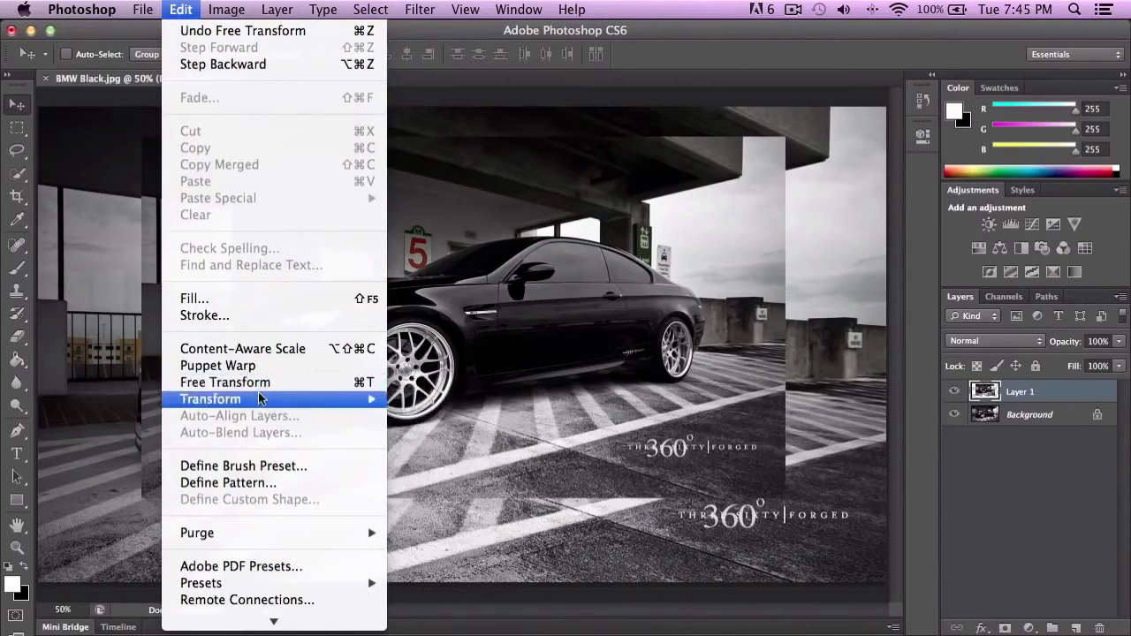
{"action": "mouse_move", "coordinate": [274, 400]}
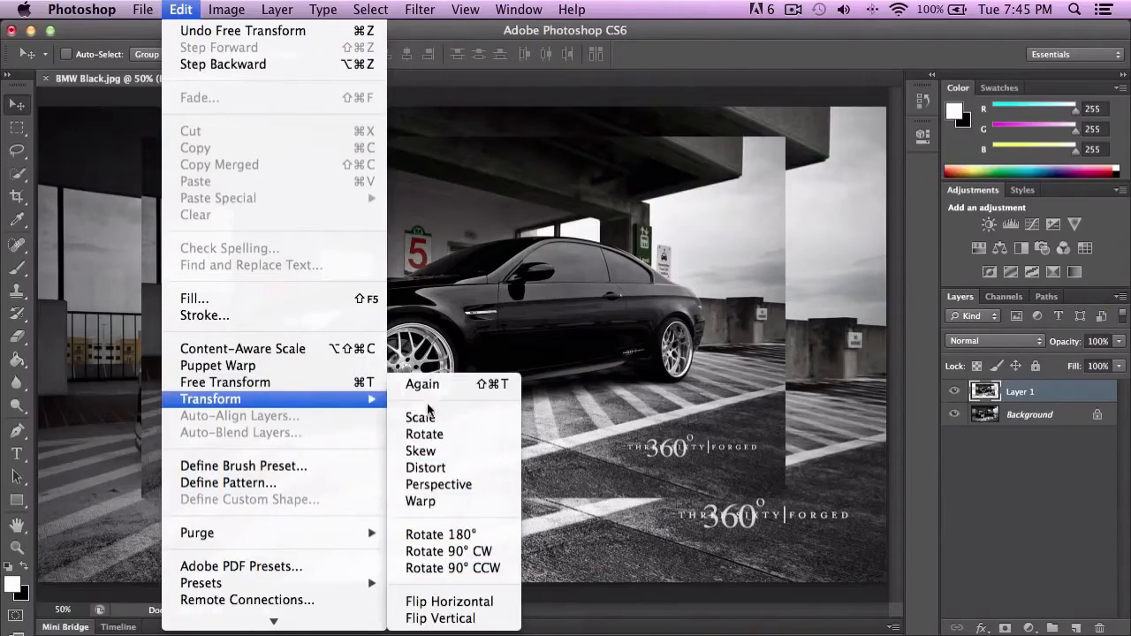
{"action": "left_click", "coordinate": [425, 434]}
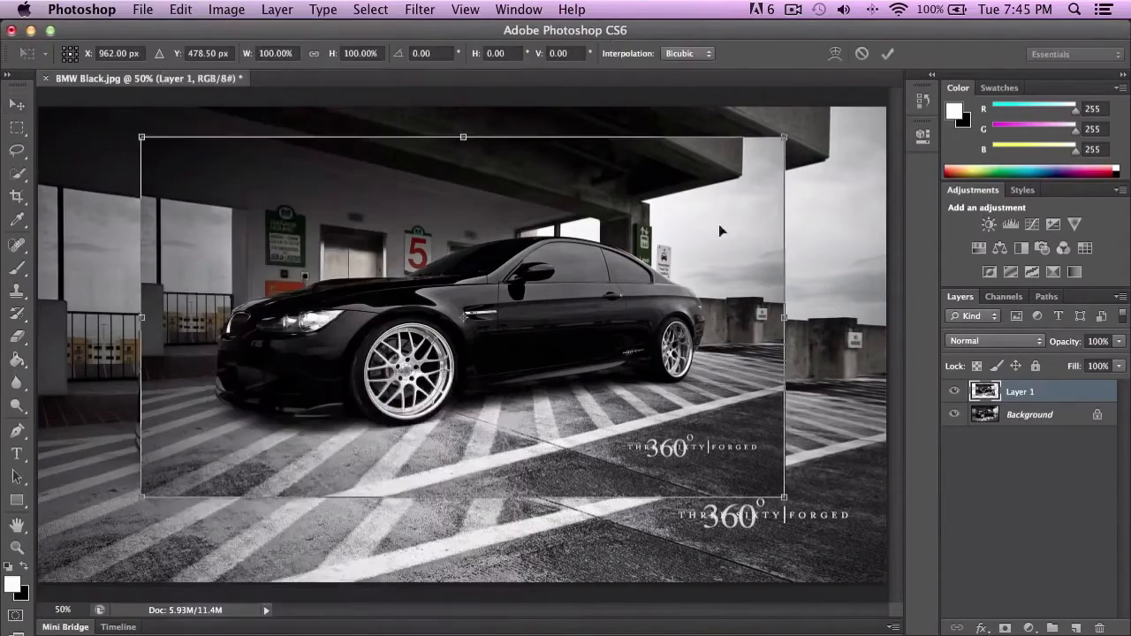
{"action": "left_click_drag", "start_coordinate": [867, 230], "coordinate": [816, 309]}
{"action": "key", "text": "super+z"}
Switch the active transform to Skew and shift Layer 1 so its centre sits at about X 942 px, Y 470.5 px
{"action": "left_click", "coordinate": [182, 9]}
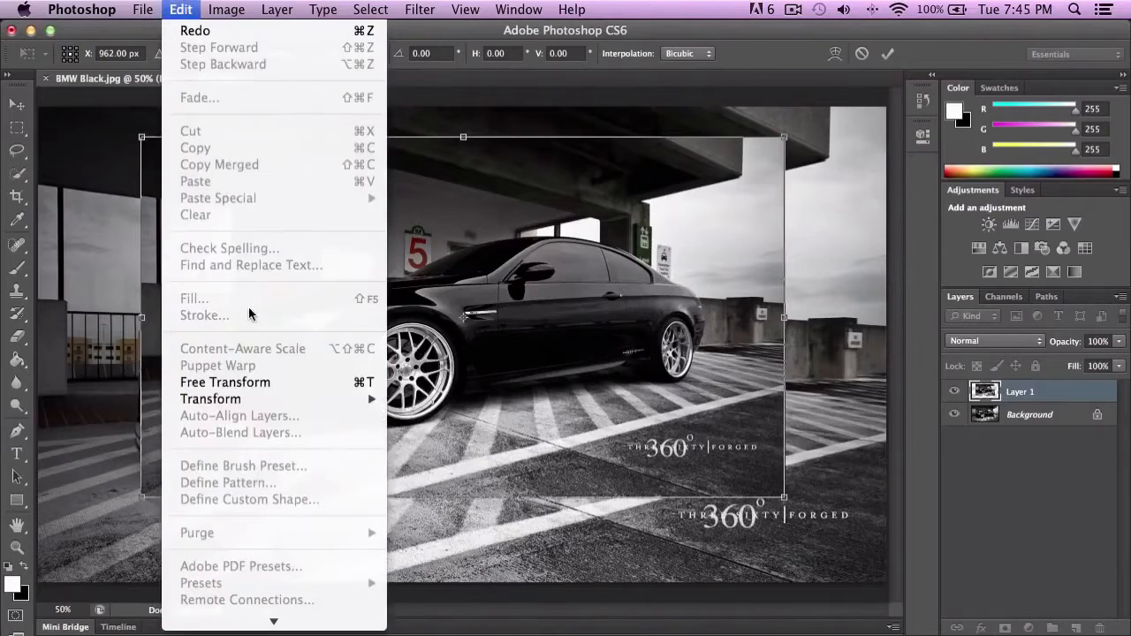
{"action": "mouse_move", "coordinate": [350, 404]}
{"action": "right_click", "coordinate": [487, 270]}
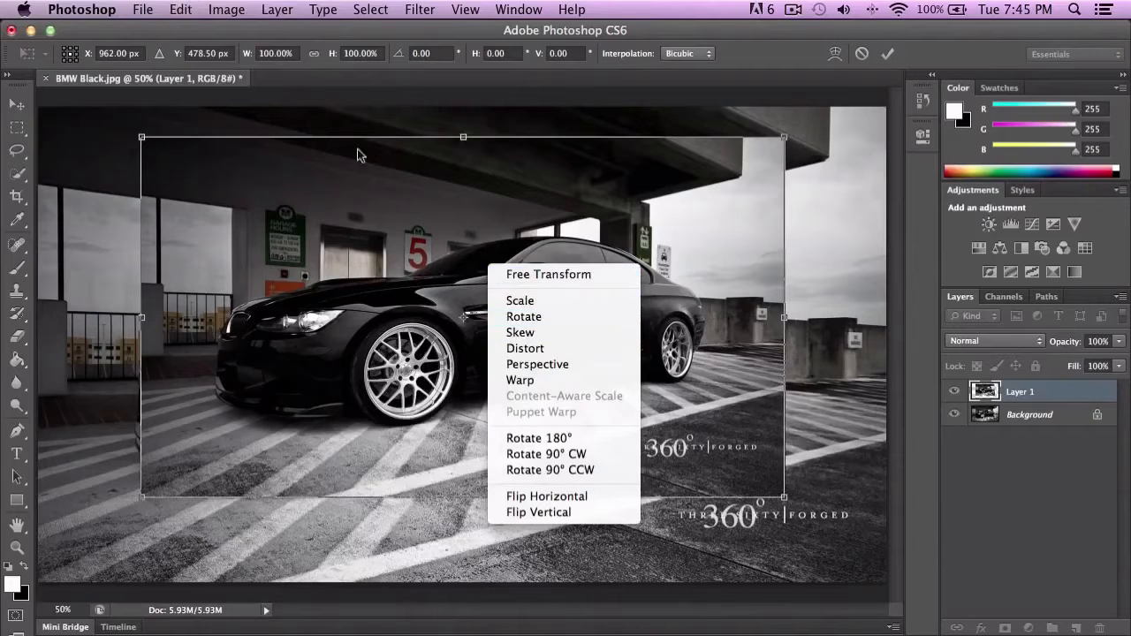
{"action": "left_click", "coordinate": [568, 323]}
{"action": "right_click", "coordinate": [491, 270]}
{"action": "left_click", "coordinate": [541, 338]}
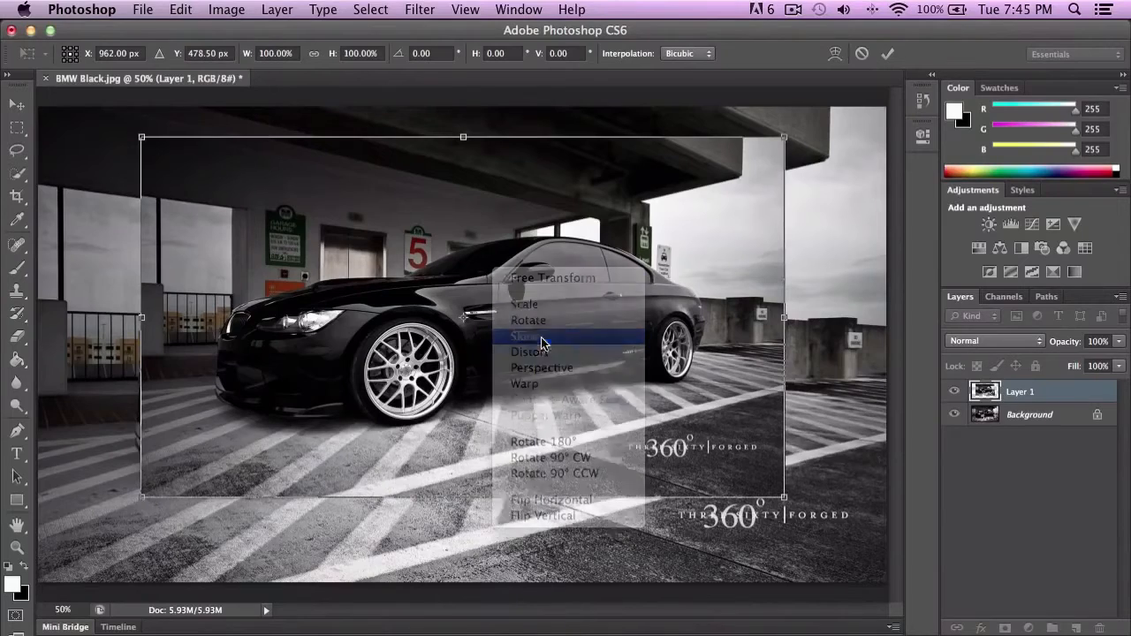
{"action": "mouse_move", "coordinate": [540, 287]}
{"action": "left_mouse_down"}
{"action": "mouse_move", "coordinate": [656, 380]}
{"action": "mouse_move", "coordinate": [524, 301]}
{"action": "mouse_move", "coordinate": [534, 294]}
{"action": "left_mouse_up"}
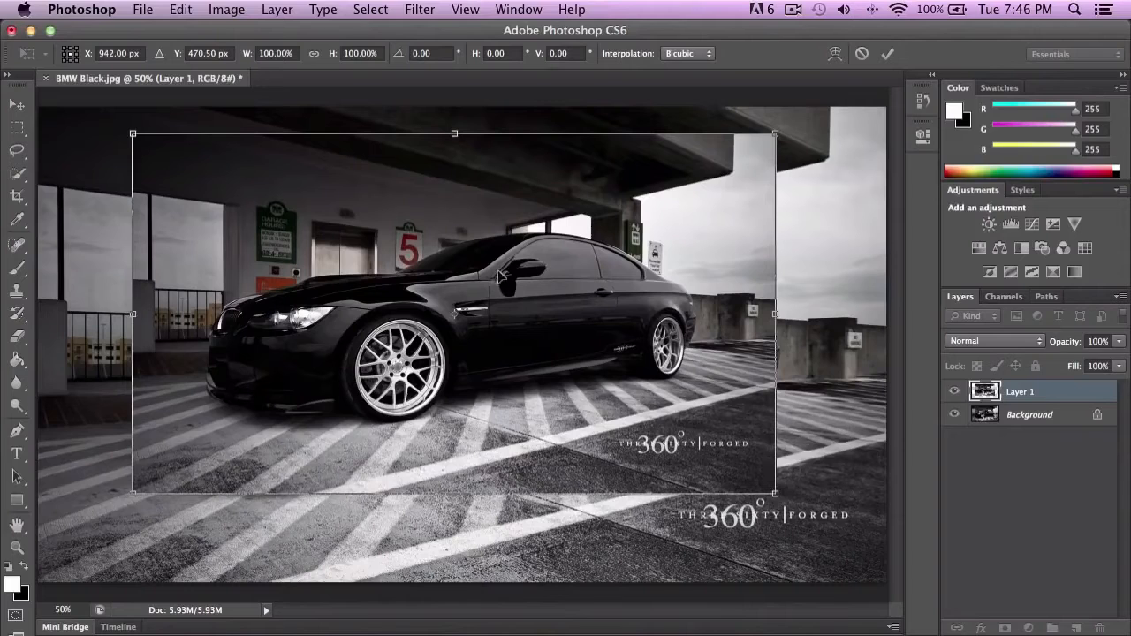
Switch the transform to Perspective, move Layer 1 down to about X 956 px, Y 592.5 px, and apply it
{"action": "right_click", "coordinate": [511, 276]}
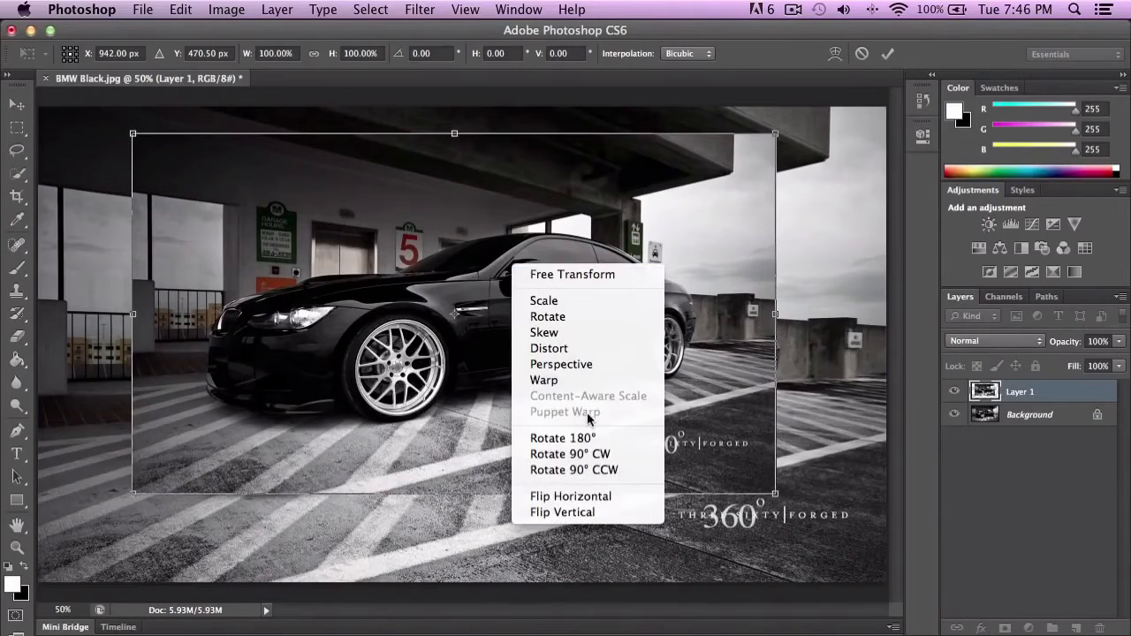
{"action": "left_click", "coordinate": [583, 364]}
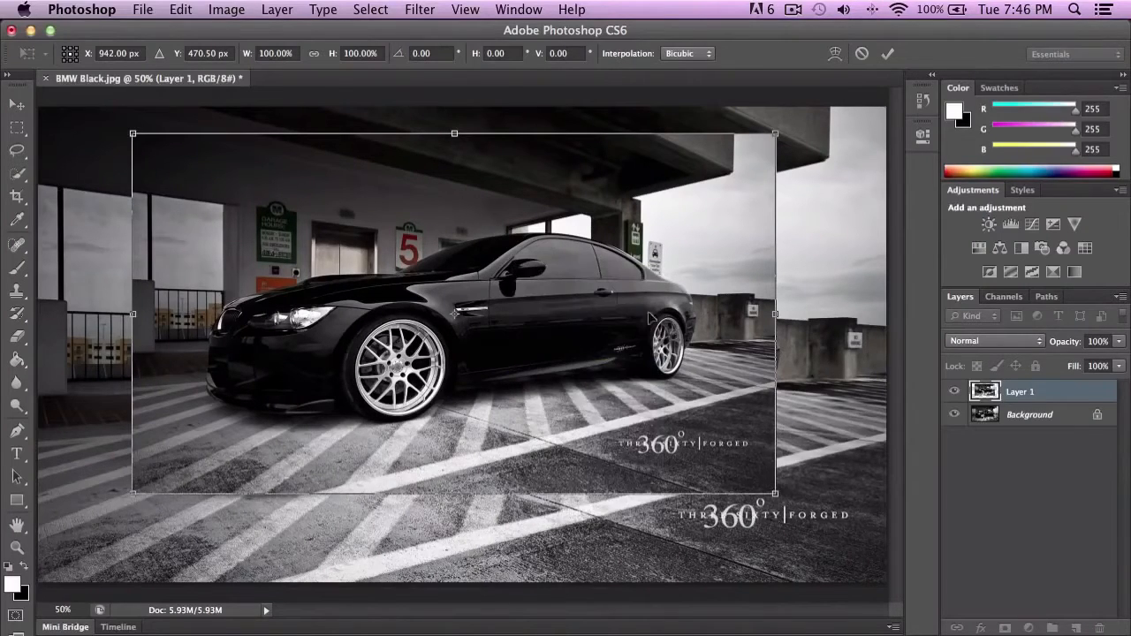
{"action": "left_click_drag", "start_coordinate": [651, 318], "coordinate": [657, 372]}
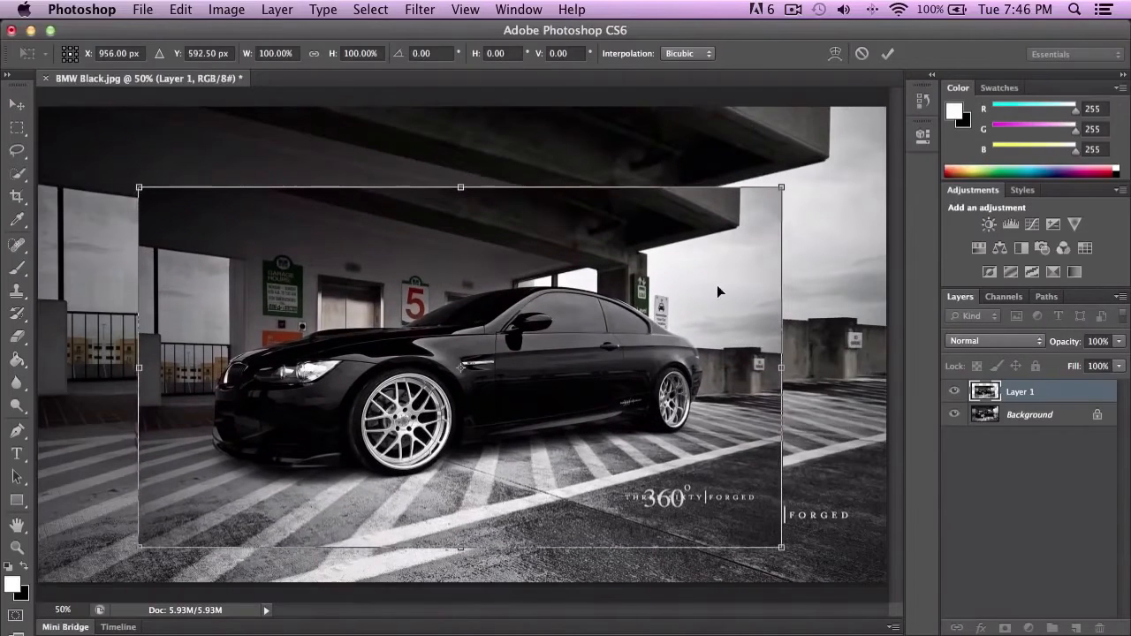
{"action": "left_click", "coordinate": [888, 54]}
Free Transform Layer 1 in Perspective mode, narrowing its top edge into a trapezoid and widening it back to almost rectangular
{"action": "right_click", "coordinate": [532, 233]}
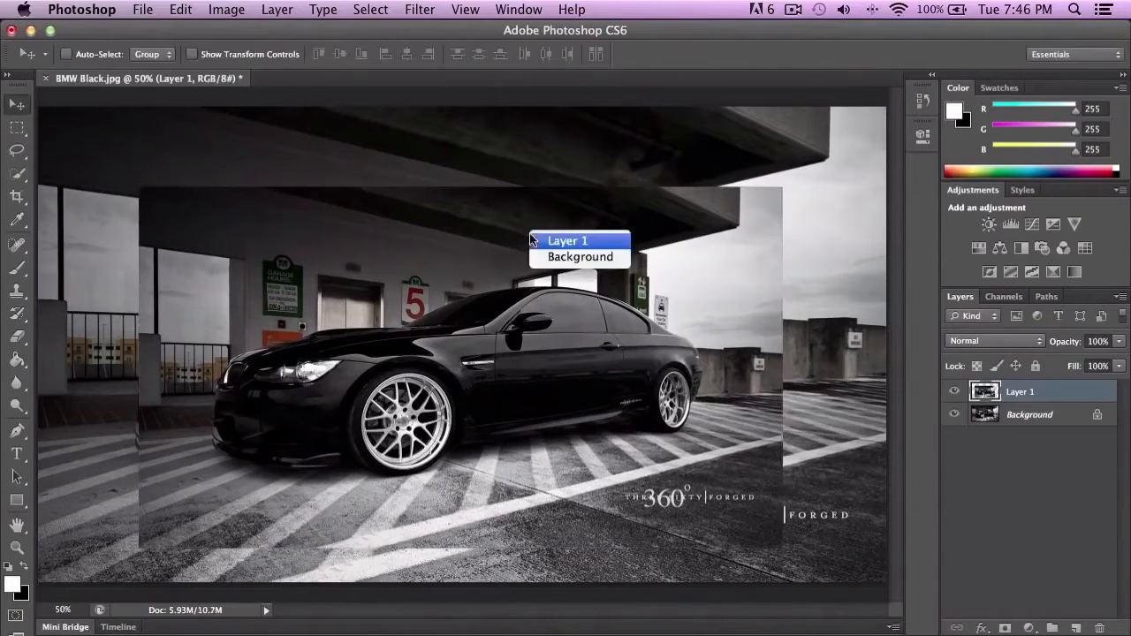
{"action": "left_click", "coordinate": [547, 332]}
{"action": "key", "text": "ctrl+t"}
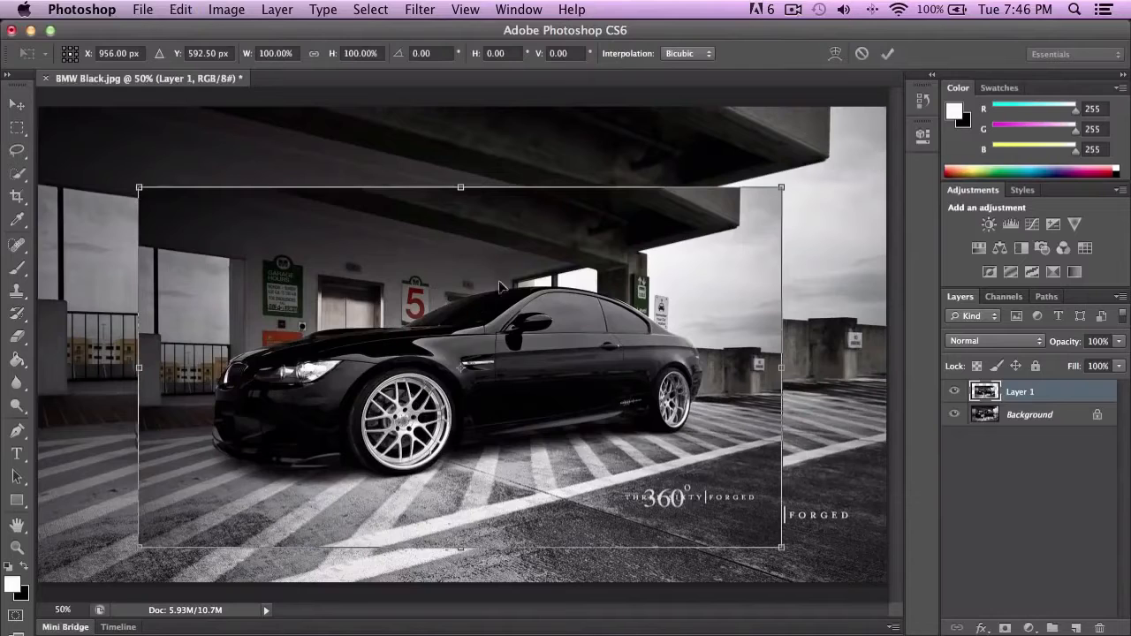
{"action": "right_click", "coordinate": [525, 290]}
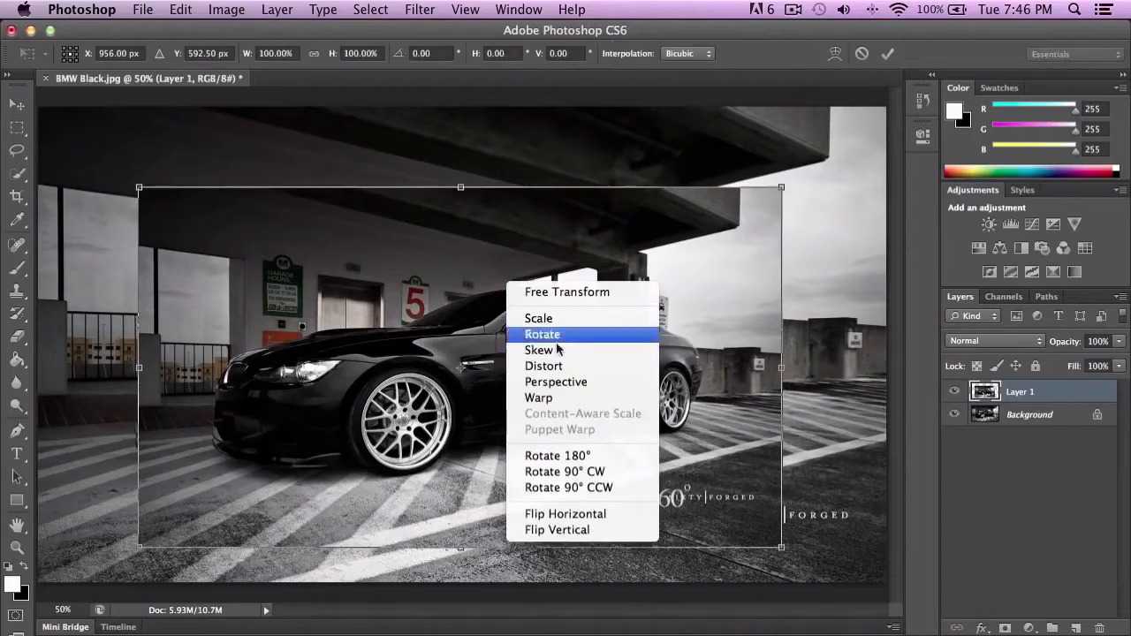
{"action": "left_click", "coordinate": [578, 387]}
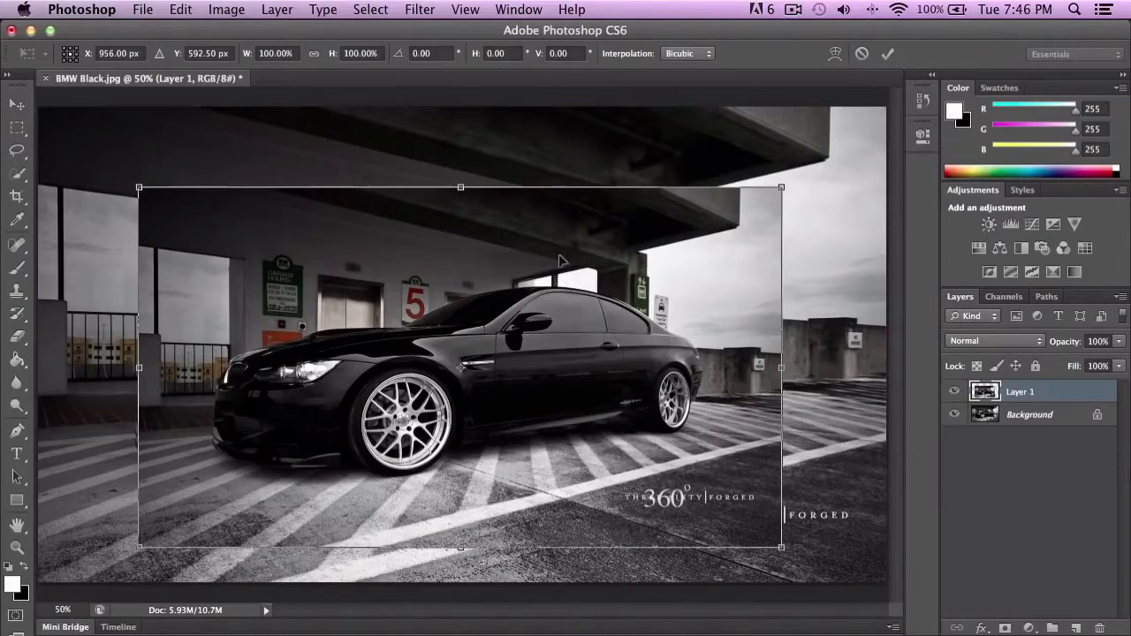
{"action": "left_click_drag", "start_coordinate": [140, 188], "coordinate": [402, 168]}
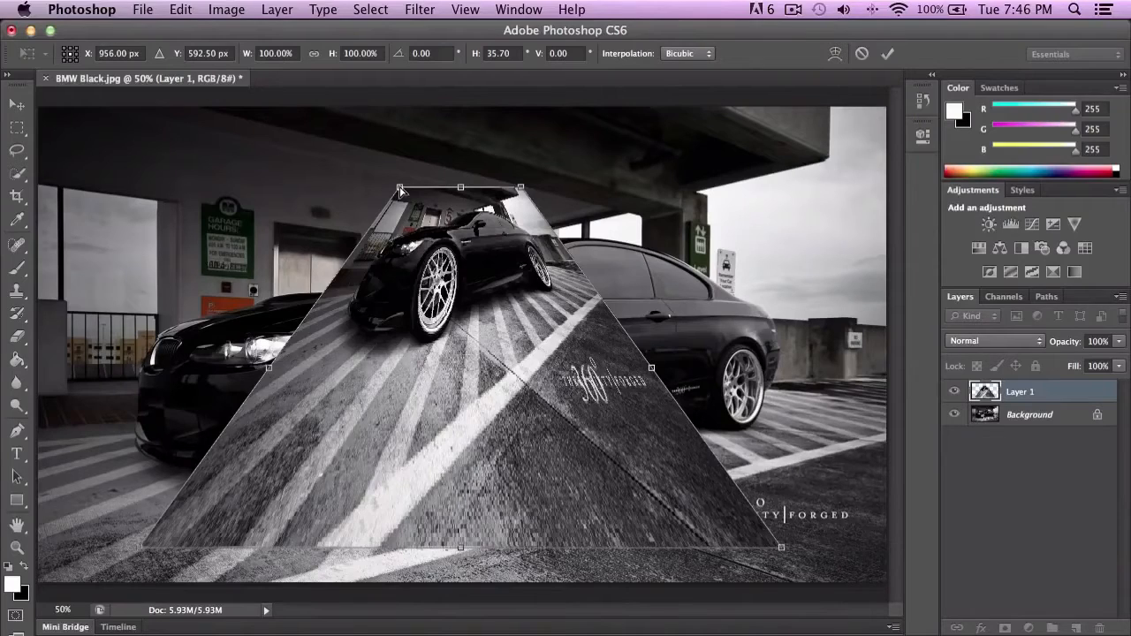
{"action": "left_click_drag", "start_coordinate": [401, 190], "coordinate": [160, 222]}
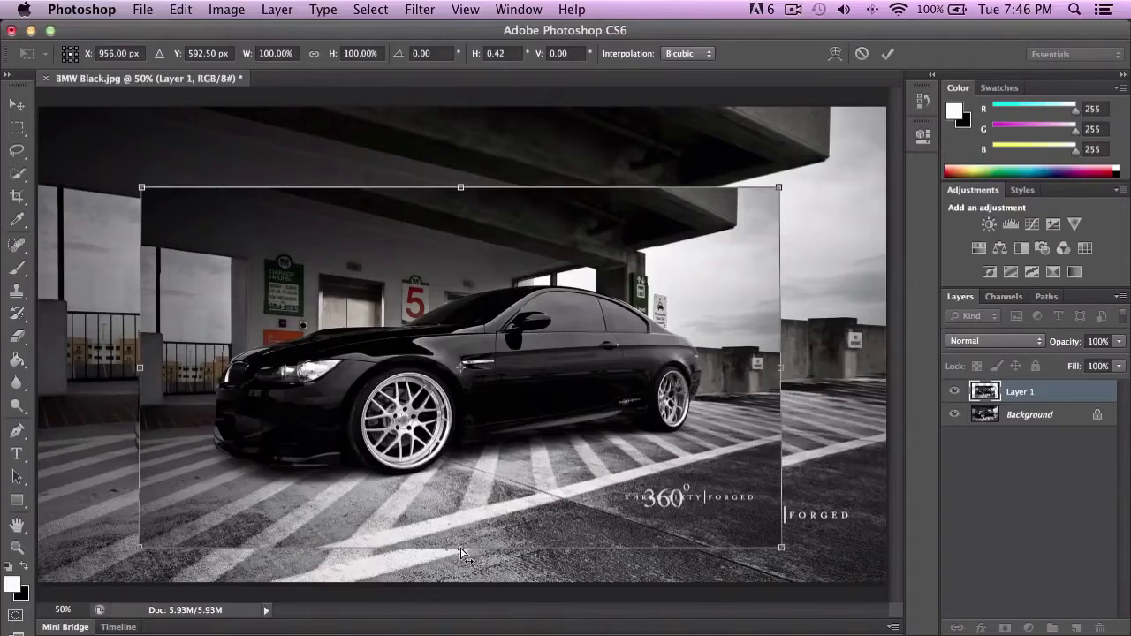
Try slanting Layer 1 from its bottom edge and shortening its far side in perspective, undoing each change
{"action": "left_click_drag", "start_coordinate": [461, 555], "coordinate": [312, 480]}
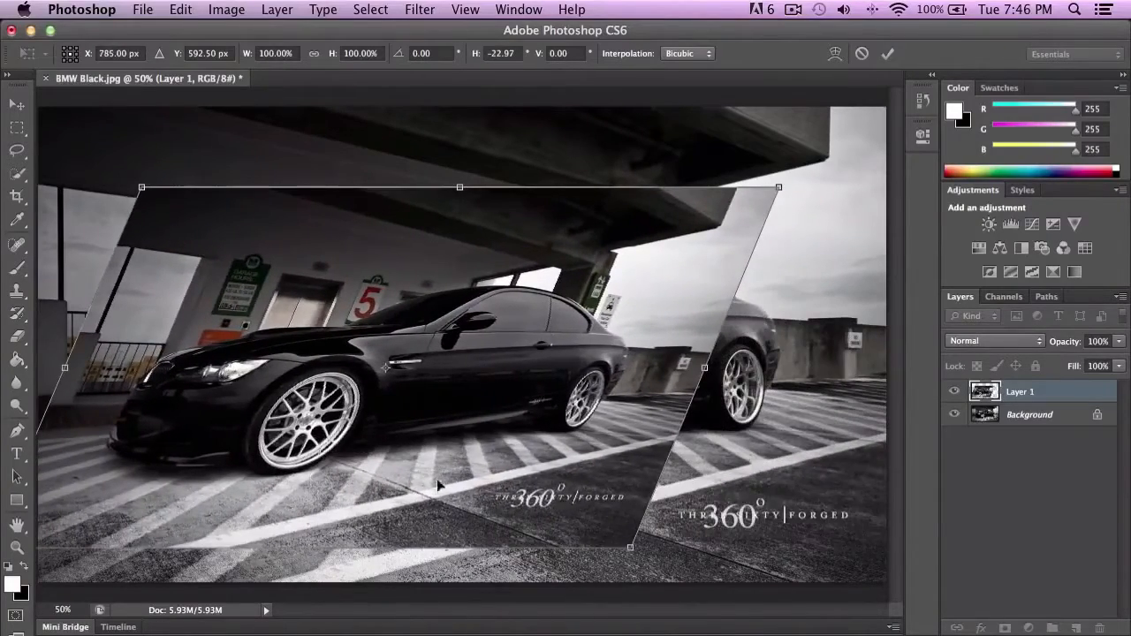
{"action": "key", "text": "ctrl+z"}
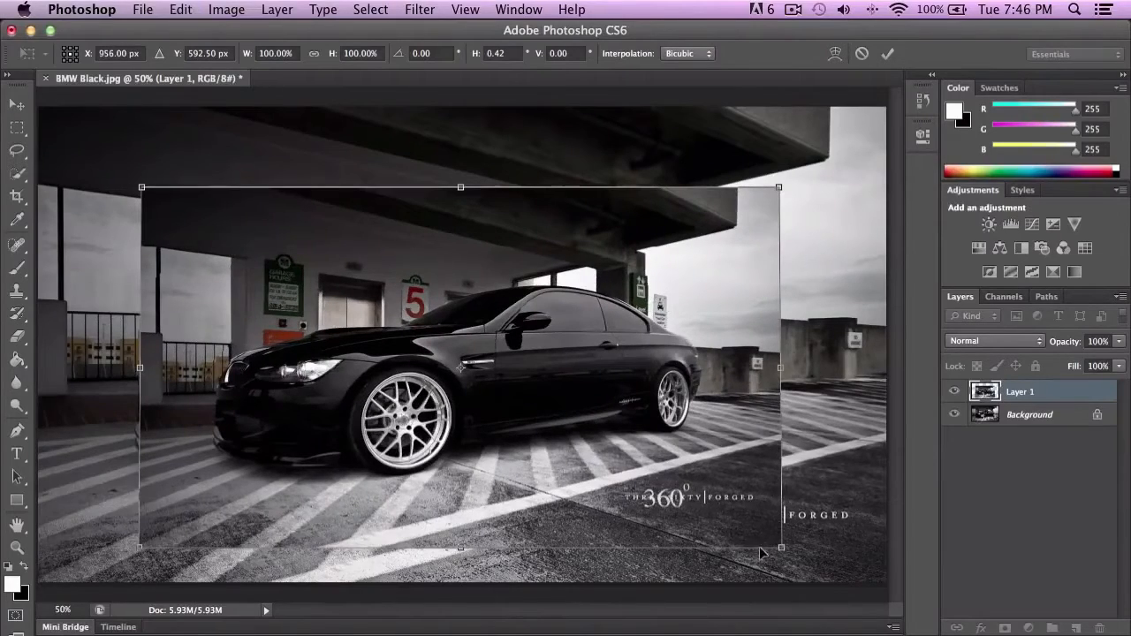
{"action": "left_click_drag", "start_coordinate": [782, 552], "coordinate": [715, 459]}
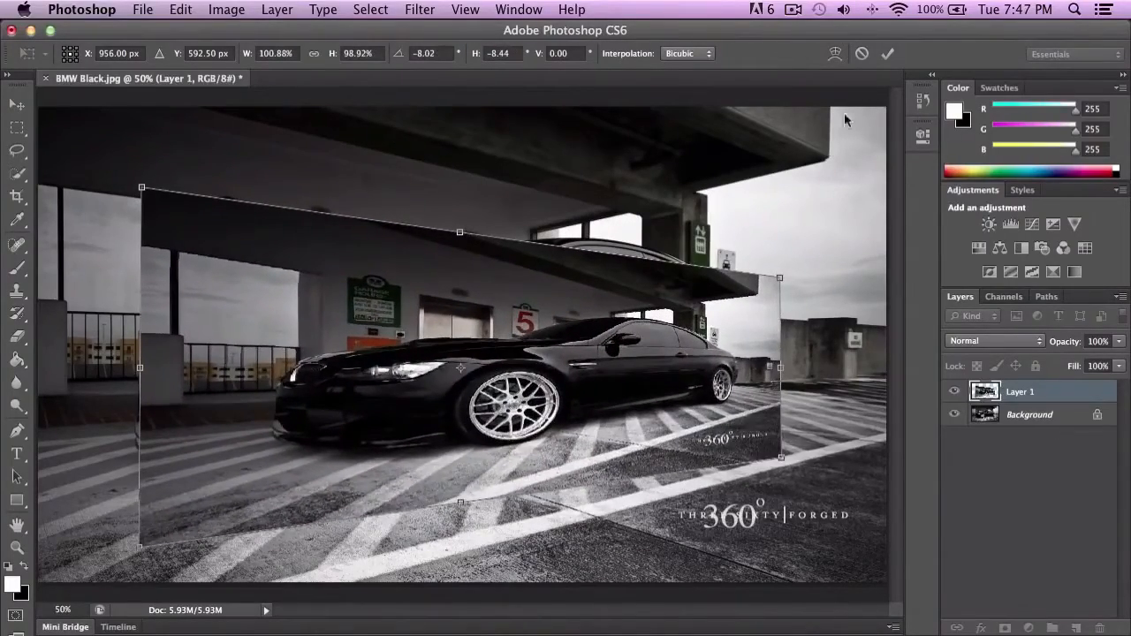
{"action": "key", "text": "ctrl+z"}
Try a custom Warp on Layer 1, bending the area around the car and its surroundings, and cancel the transform
{"action": "right_click", "coordinate": [434, 303]}
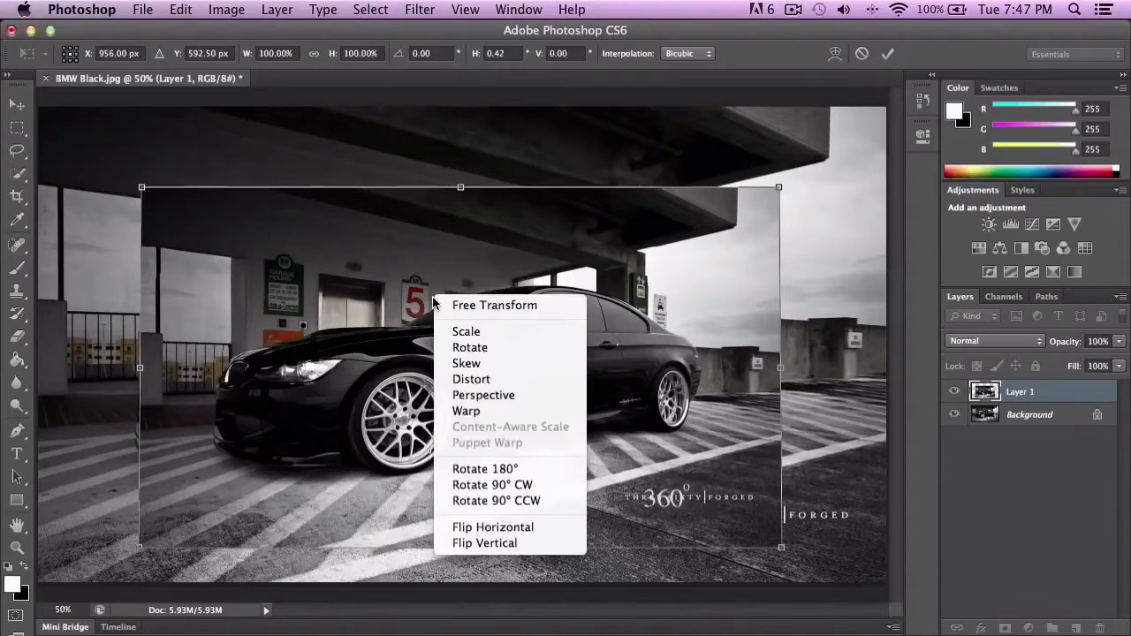
{"action": "left_click", "coordinate": [506, 412]}
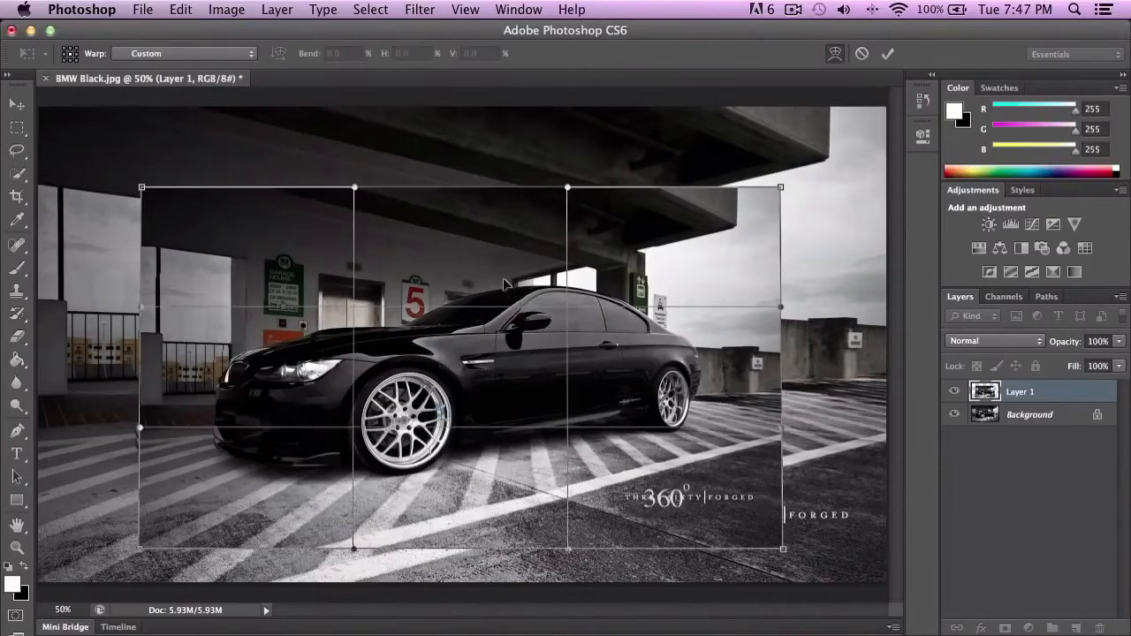
{"action": "left_click_drag", "start_coordinate": [506, 284], "coordinate": [442, 350]}
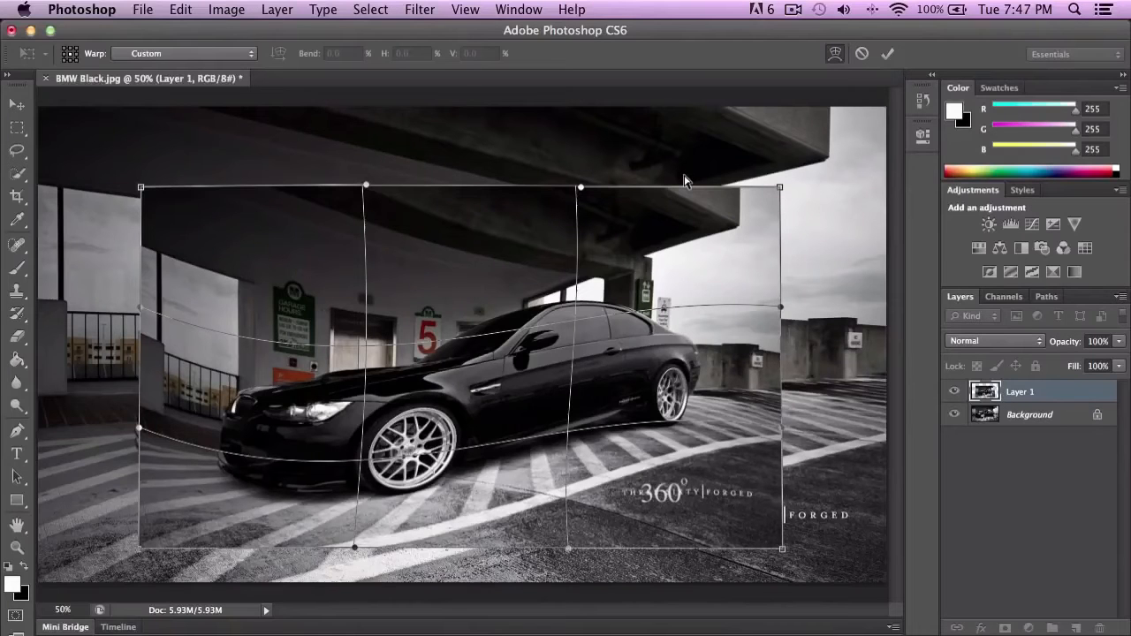
{"action": "left_click_drag", "start_coordinate": [280, 309], "coordinate": [175, 296]}
{"action": "left_click", "coordinate": [859, 55]}
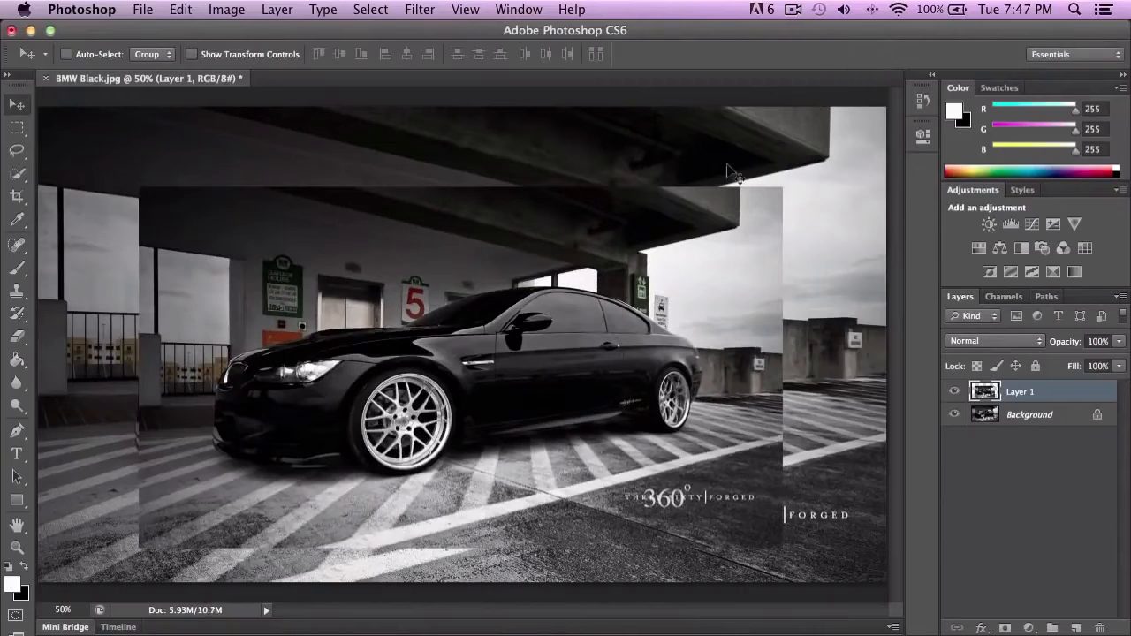
Move Layer 1 slightly up and towards the right side of the image with the Move tool
{"action": "left_click", "coordinate": [183, 9]}
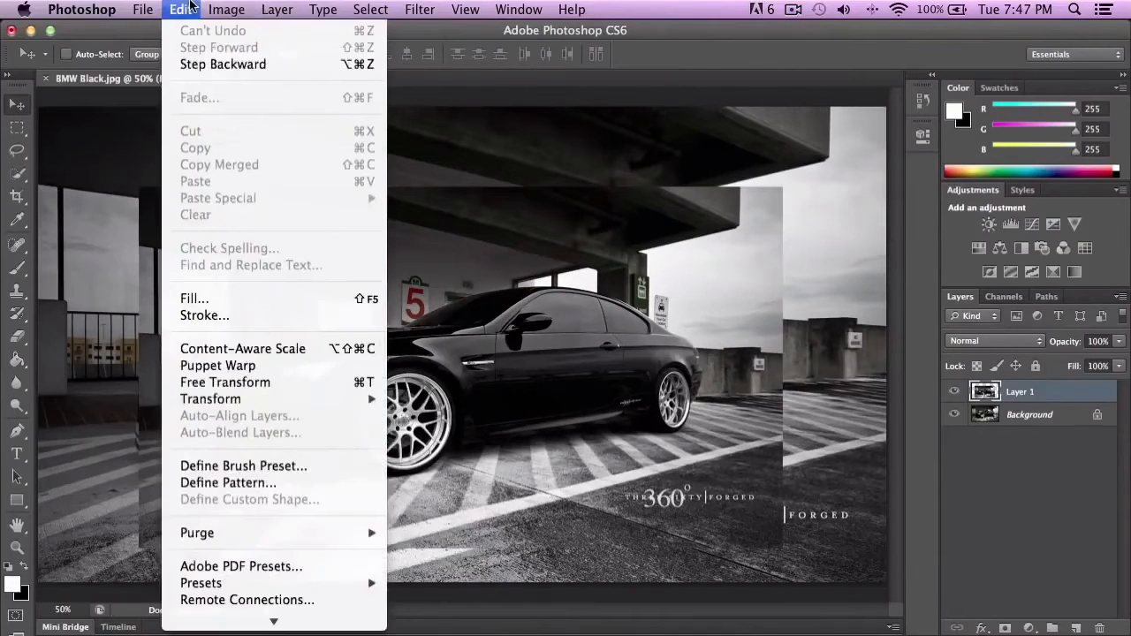
{"action": "left_click", "coordinate": [534, 317]}
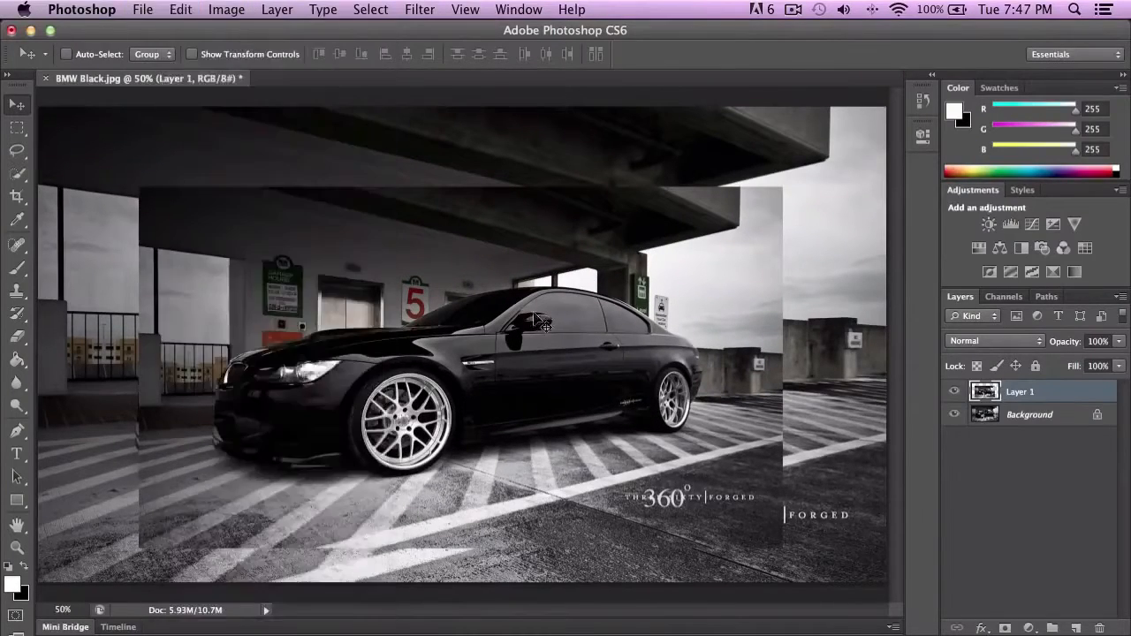
{"action": "left_click", "coordinate": [17, 104]}
{"action": "left_click_drag", "start_coordinate": [405, 276], "coordinate": [504, 245]}
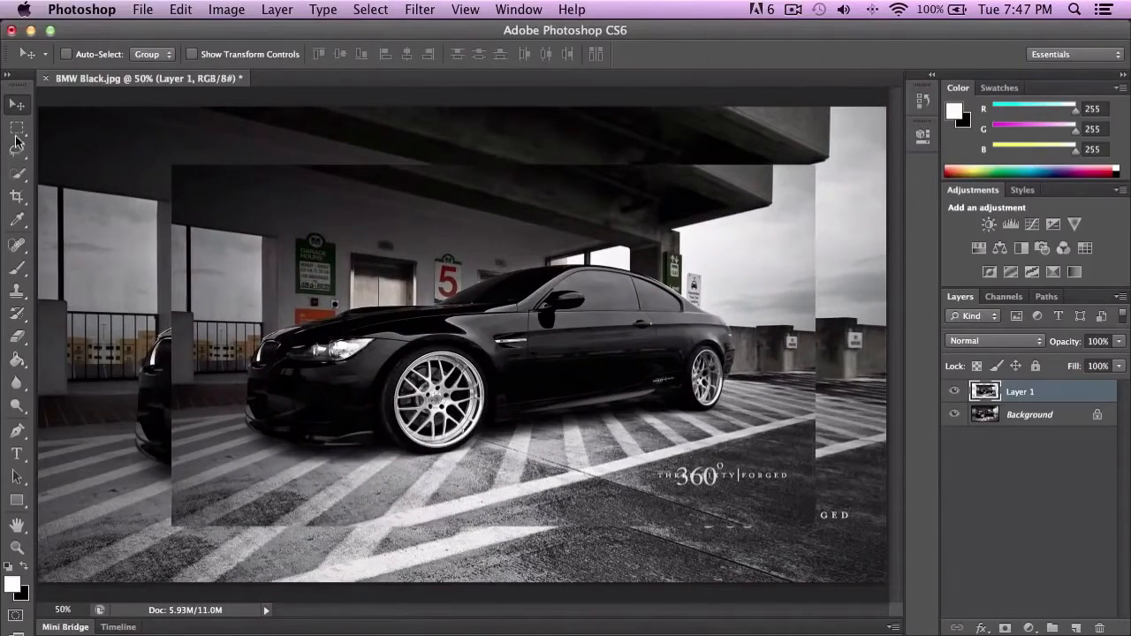
Remove the transformed Layer 1 and duplicate the Background as a fresh layer
{"action": "left_click", "coordinate": [17, 130]}
{"action": "left_click", "coordinate": [17, 130]}
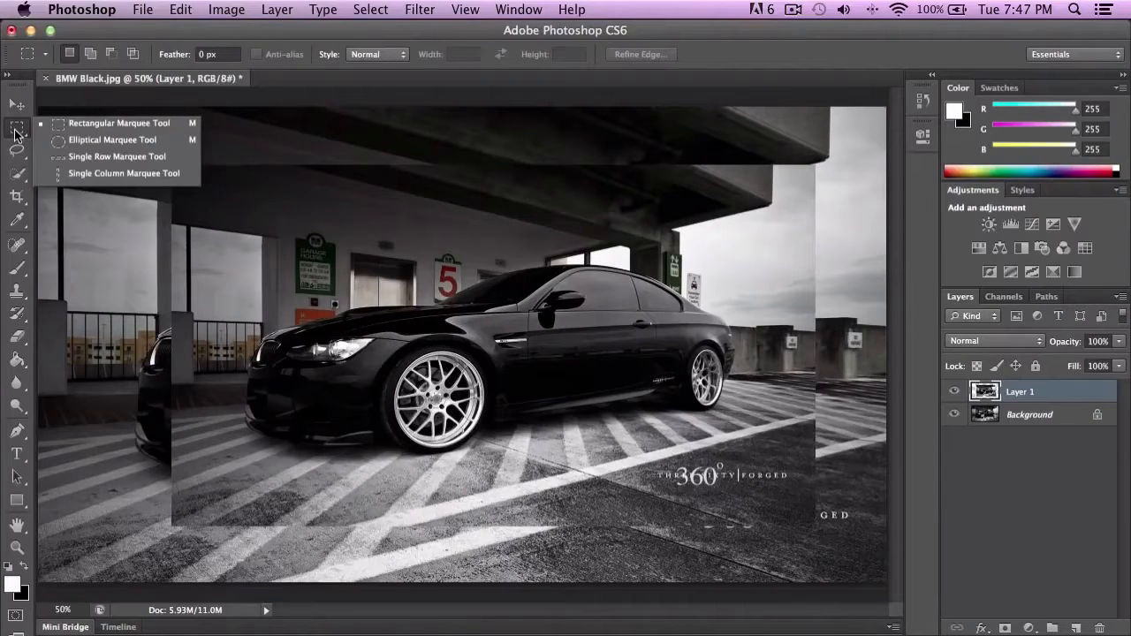
{"action": "left_click", "coordinate": [16, 131]}
{"action": "key", "text": "super+e"}
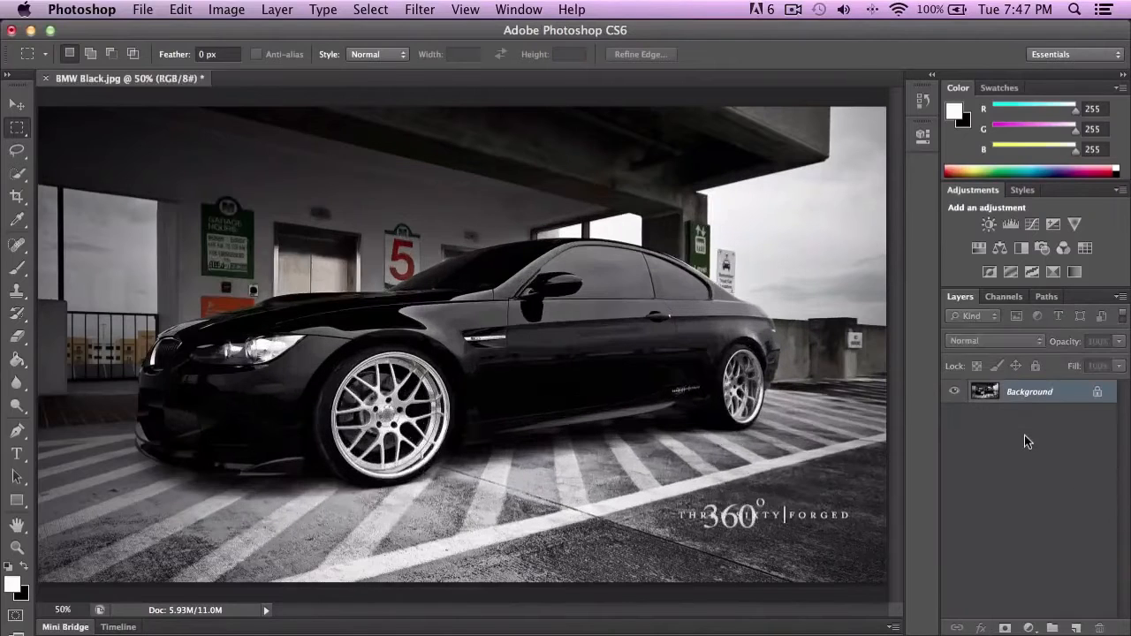
{"action": "key", "text": "super+j"}
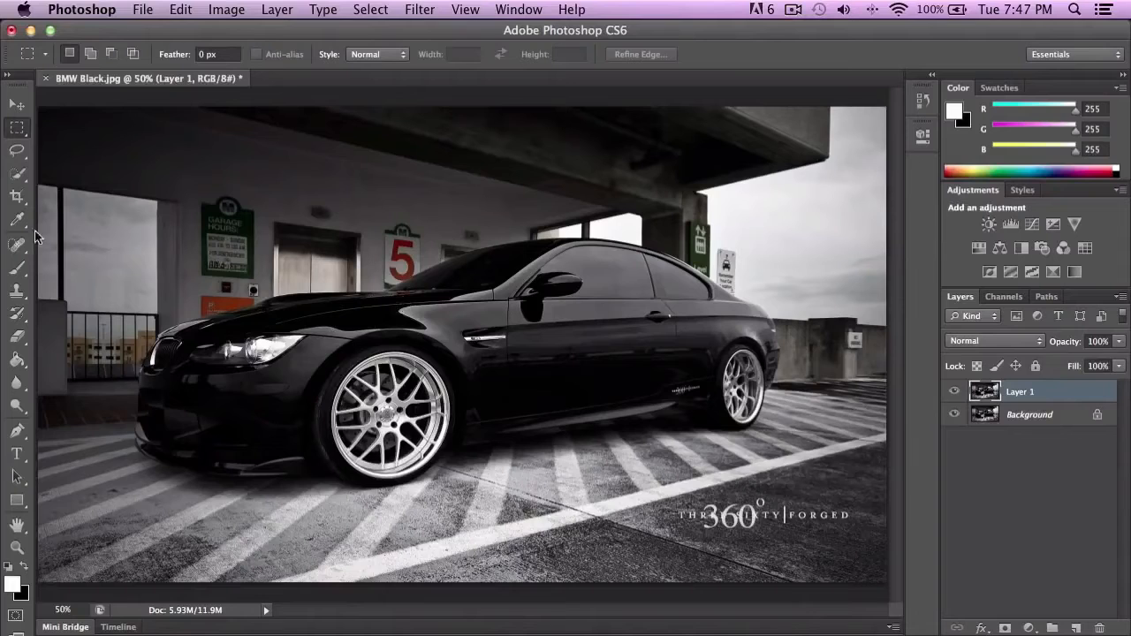
Make a wide Rectangular Marquee selection above the car and shift it down over the windows and hood
{"action": "left_click", "coordinate": [18, 127]}
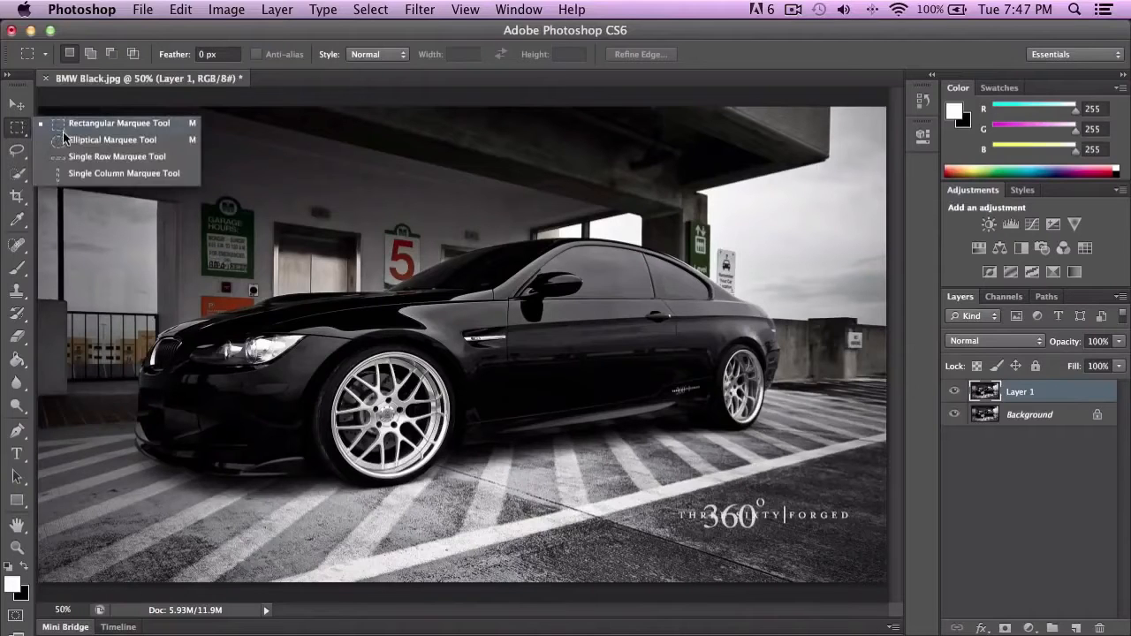
{"action": "left_click", "coordinate": [97, 130]}
{"action": "left_click_drag", "start_coordinate": [120, 142], "coordinate": [736, 283]}
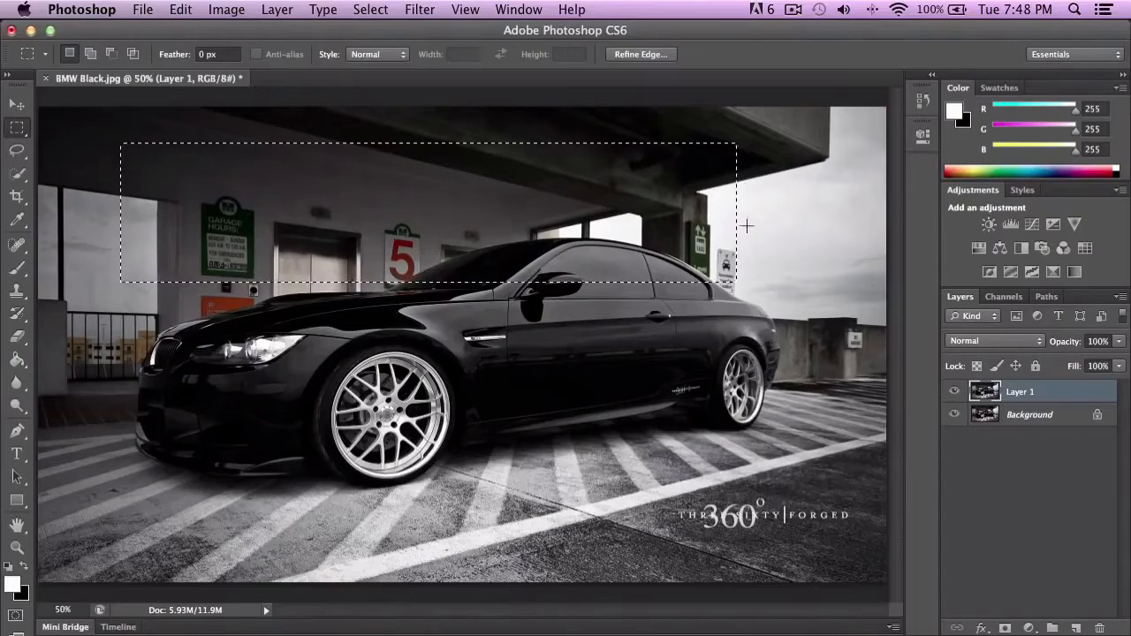
{"action": "left_click_drag", "start_coordinate": [373, 195], "coordinate": [377, 257]}
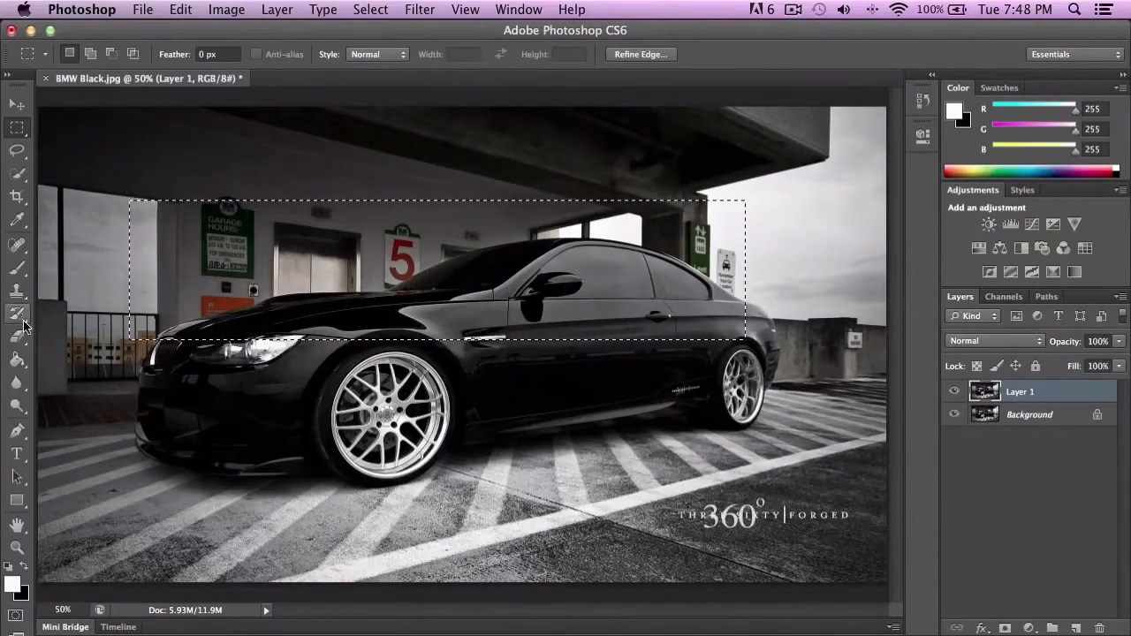
Set up the Brush tool with a hard round tip of 58 px and 100% hardness
{"action": "left_click", "coordinate": [16, 270]}
{"action": "left_click", "coordinate": [79, 258]}
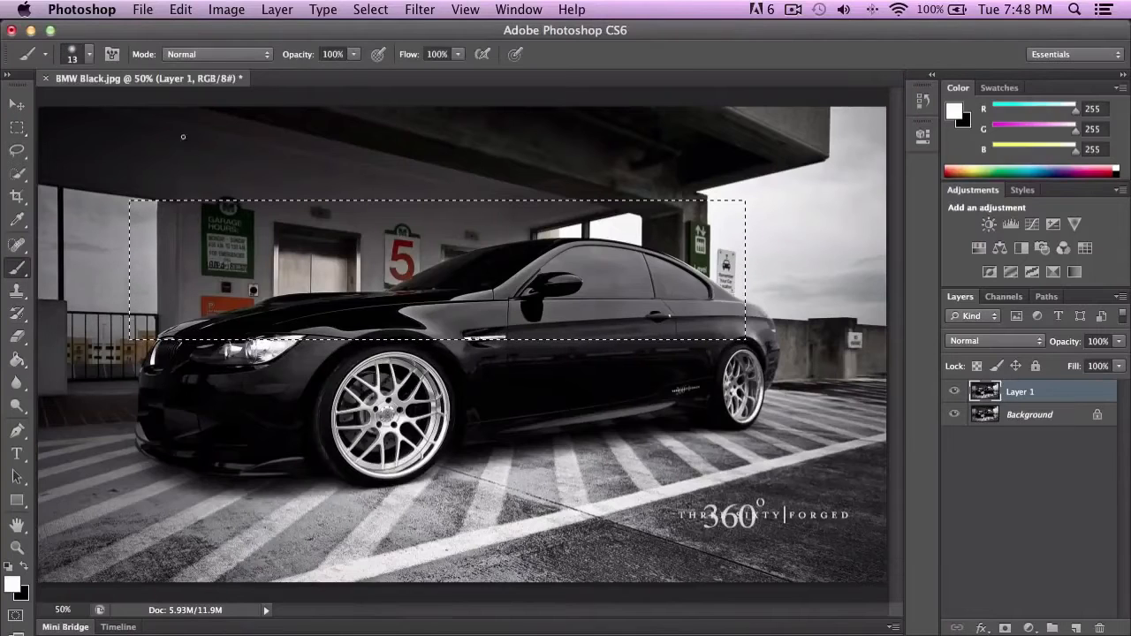
{"action": "right_click", "coordinate": [318, 110]}
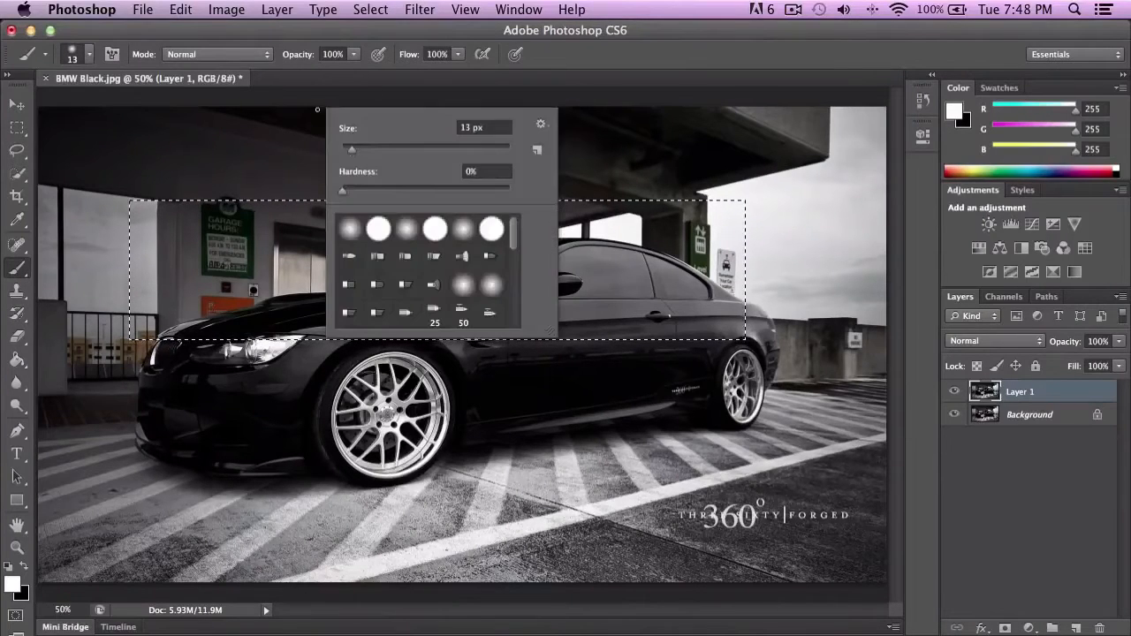
{"action": "left_click_drag", "start_coordinate": [356, 150], "coordinate": [393, 150]}
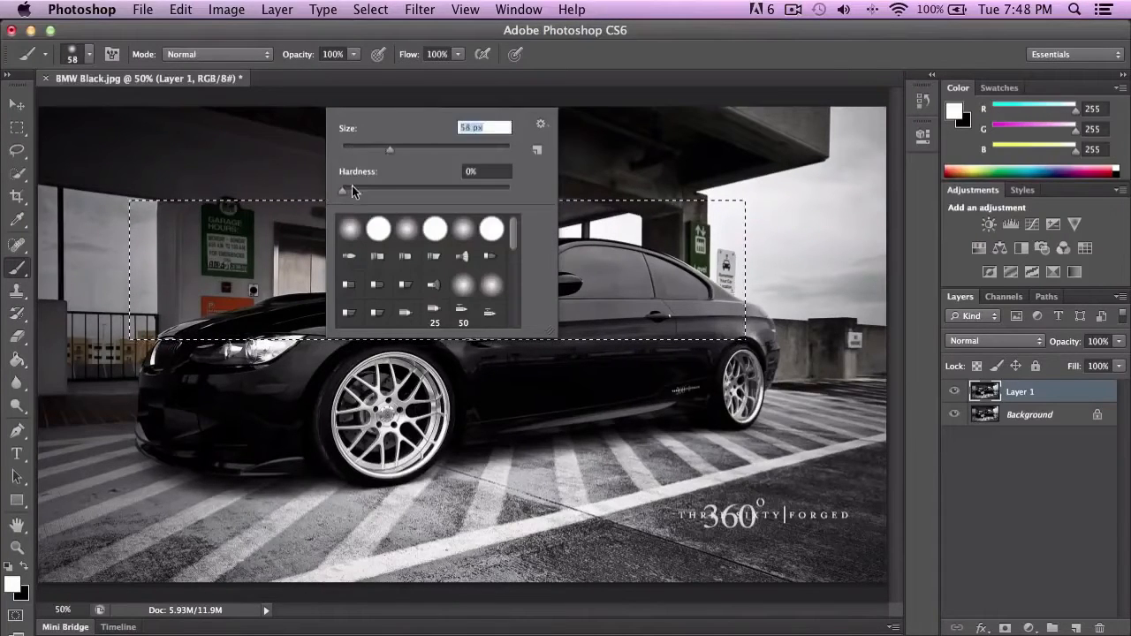
{"action": "left_click_drag", "start_coordinate": [344, 189], "coordinate": [385, 187]}
{"action": "left_click", "coordinate": [380, 231]}
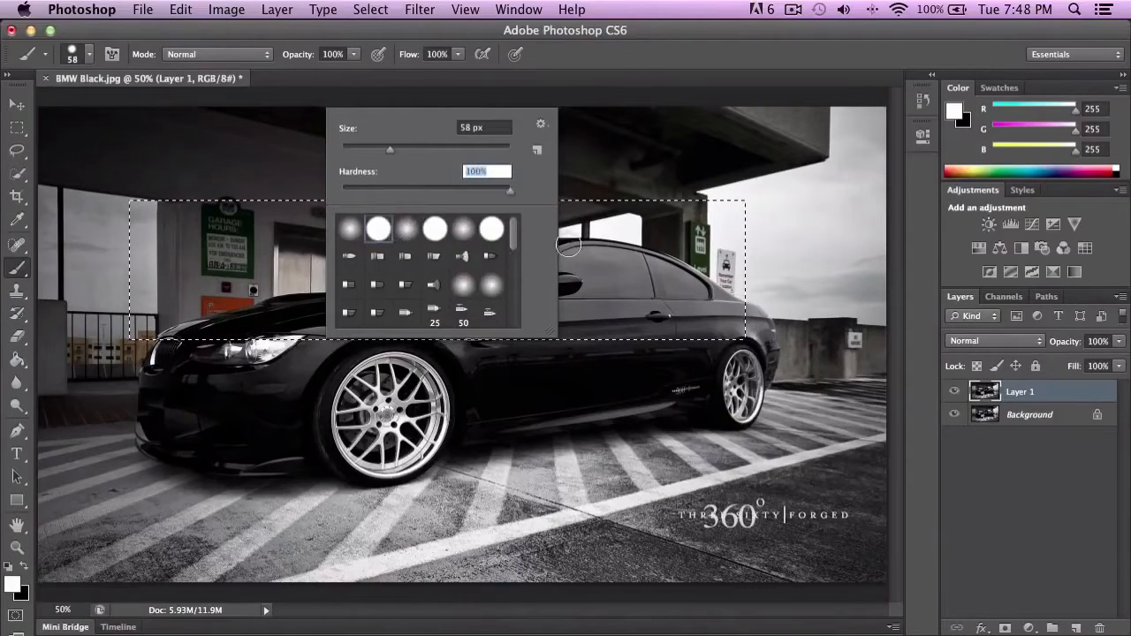
Paint white strokes across the rectangular selection on Layer 1 and undo the last ones
{"action": "mouse_move", "coordinate": [568, 235]}
{"action": "left_mouse_down"}
{"action": "mouse_move", "coordinate": [495, 248]}
{"action": "mouse_move", "coordinate": [521, 190]}
{"action": "mouse_move", "coordinate": [431, 214]}
{"action": "mouse_move", "coordinate": [362, 196]}
{"action": "mouse_move", "coordinate": [569, 210]}
{"action": "mouse_move", "coordinate": [168, 224]}
{"action": "left_mouse_up"}
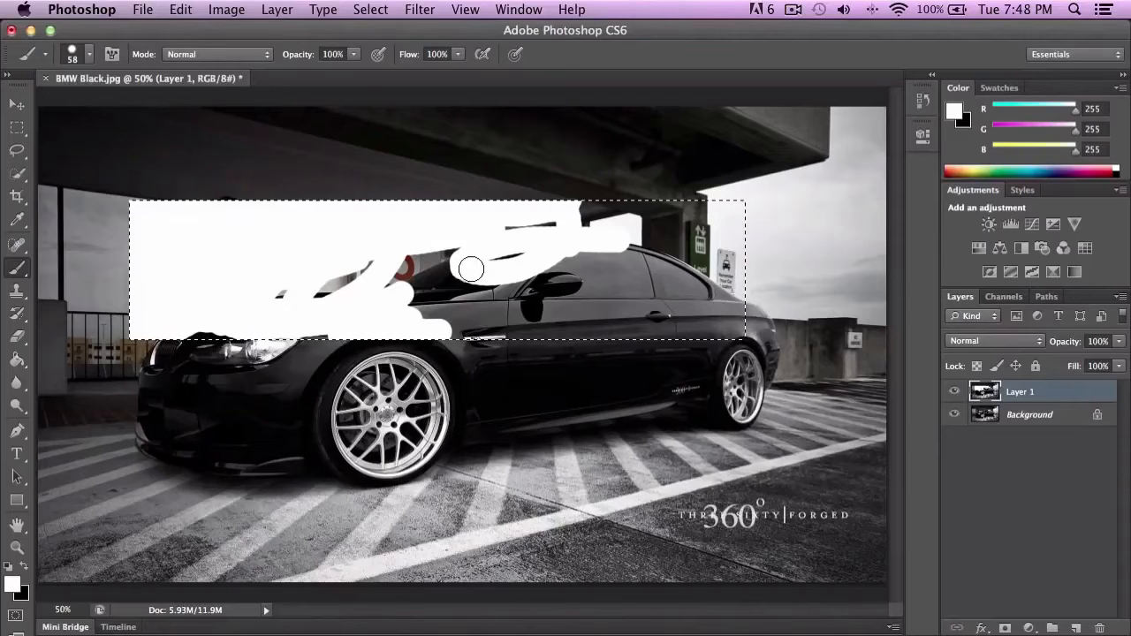
{"action": "left_click_drag", "start_coordinate": [471, 268], "coordinate": [522, 261]}
{"action": "key", "text": "alt+super+z"}
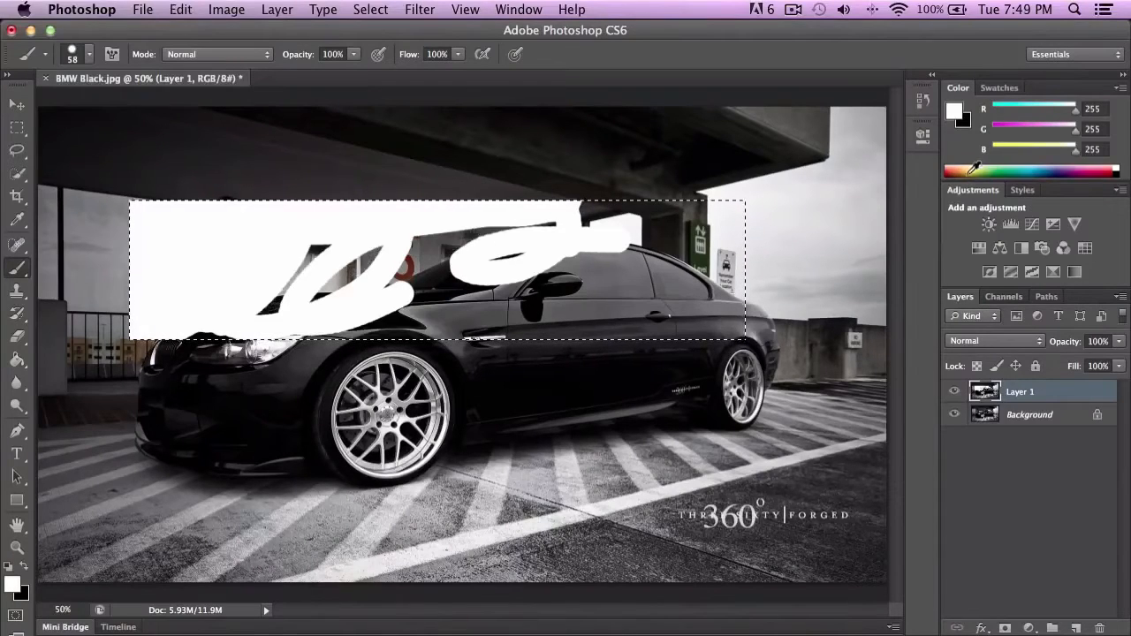
{"action": "key", "text": "super+d"}
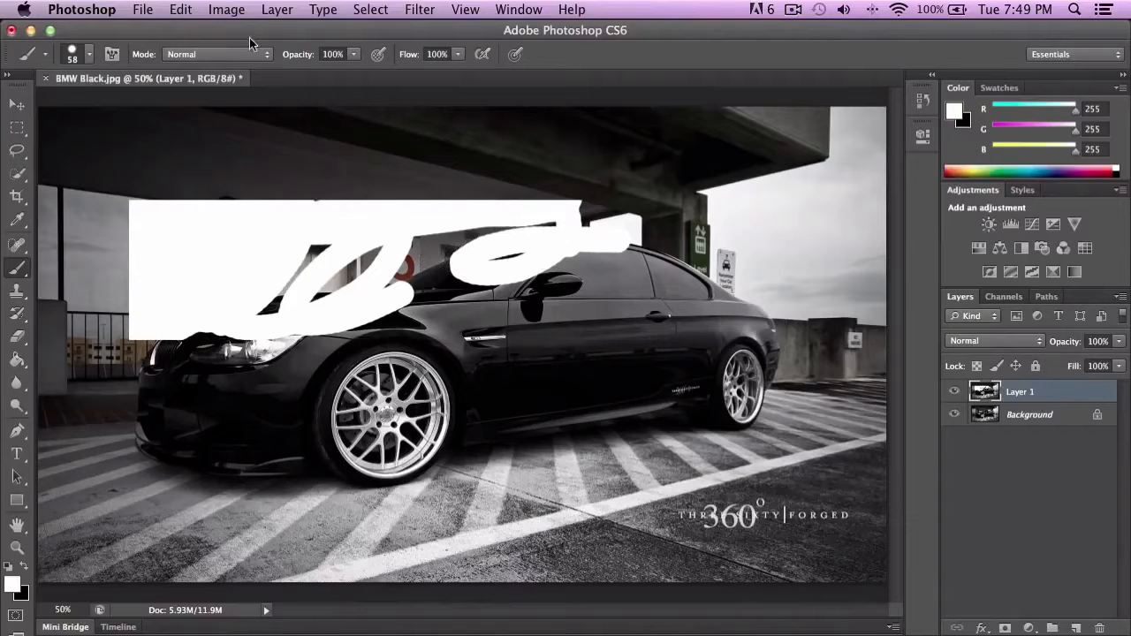
Clear the contents of the rectangular selection from Layer 1 and deselect it
{"action": "left_click", "coordinate": [181, 9]}
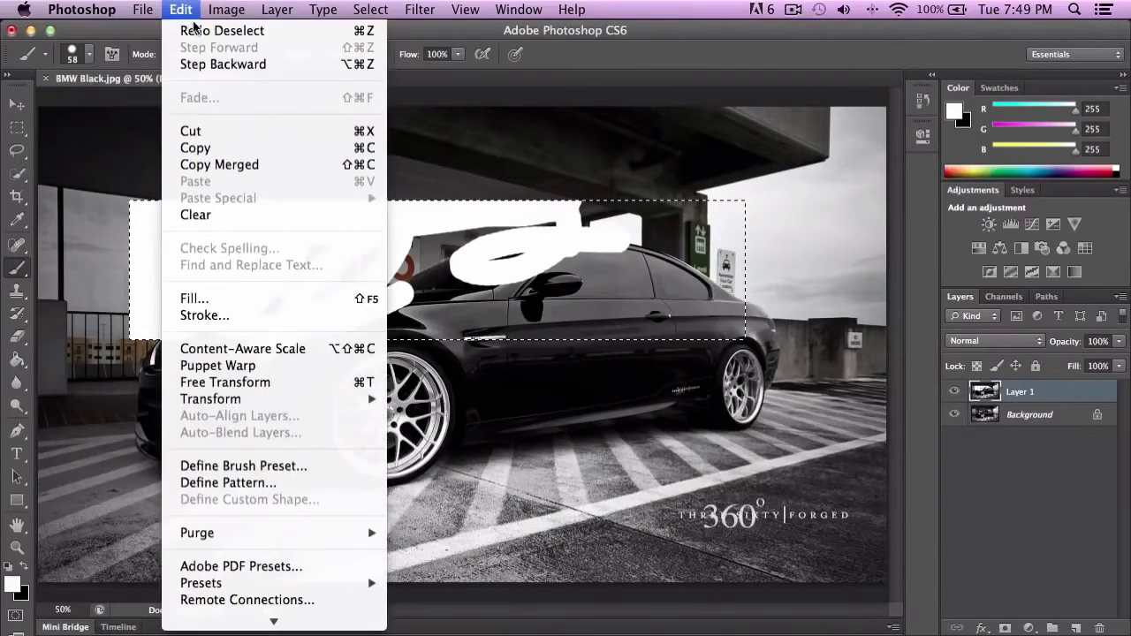
{"action": "scroll", "coordinate": [263, 336], "scroll_direction": "down", "scroll_amount": 4}
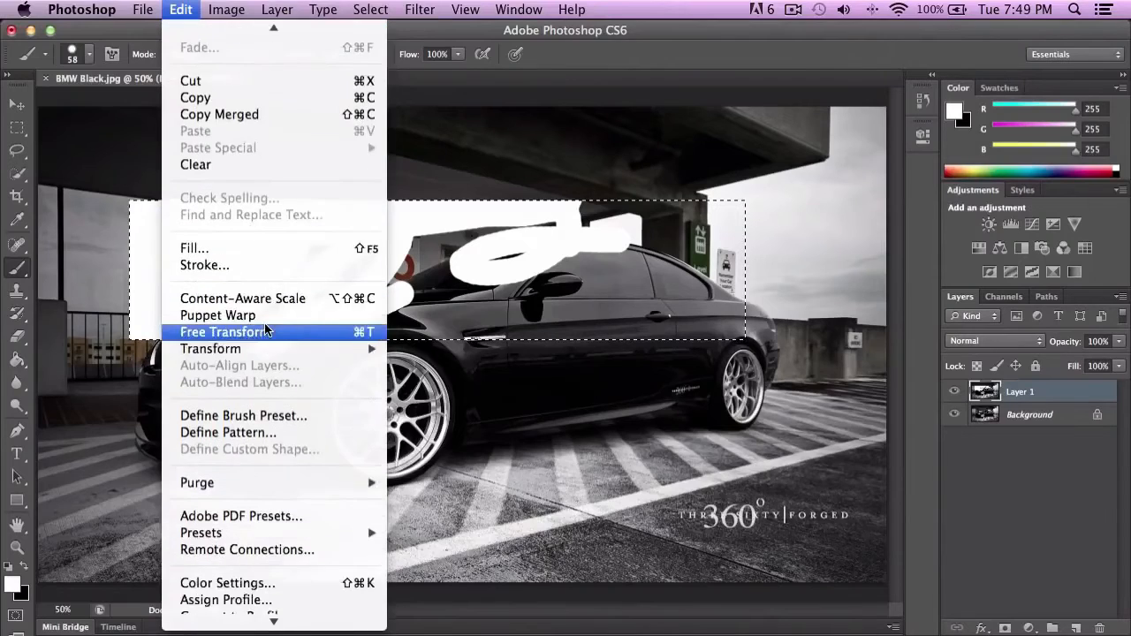
{"action": "mouse_move", "coordinate": [236, 7]}
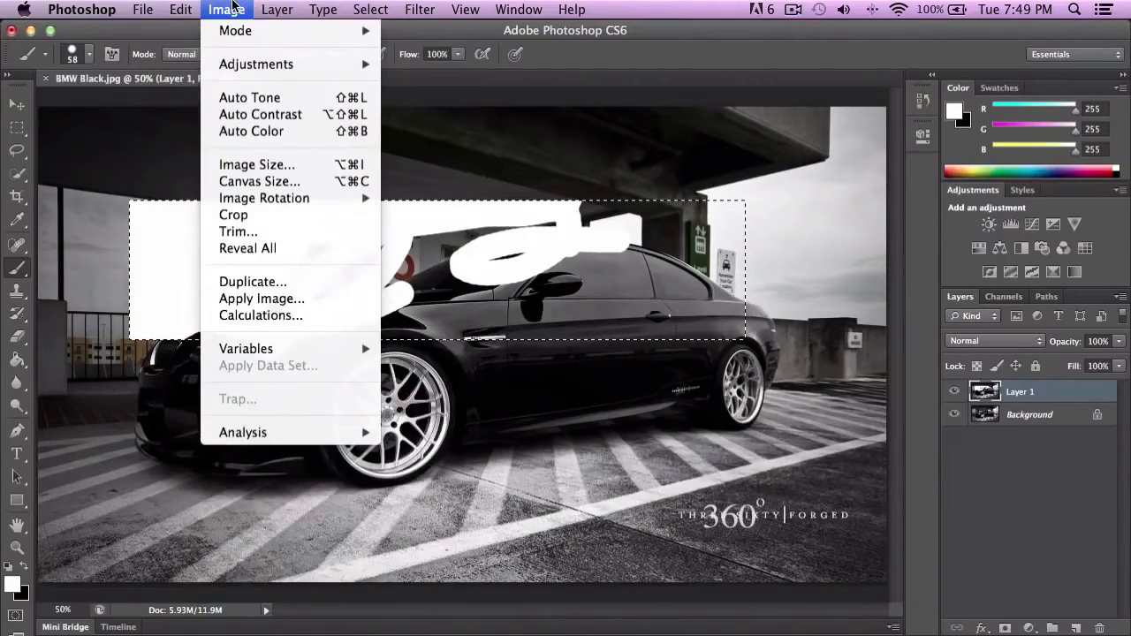
{"action": "mouse_move", "coordinate": [190, 4]}
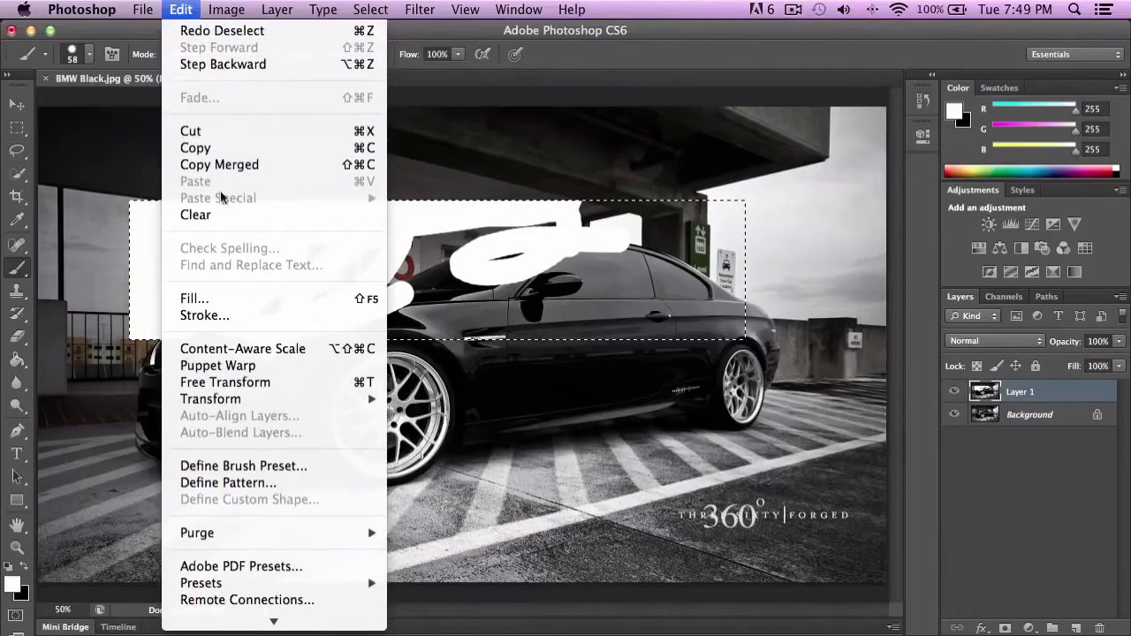
{"action": "left_click", "coordinate": [228, 216]}
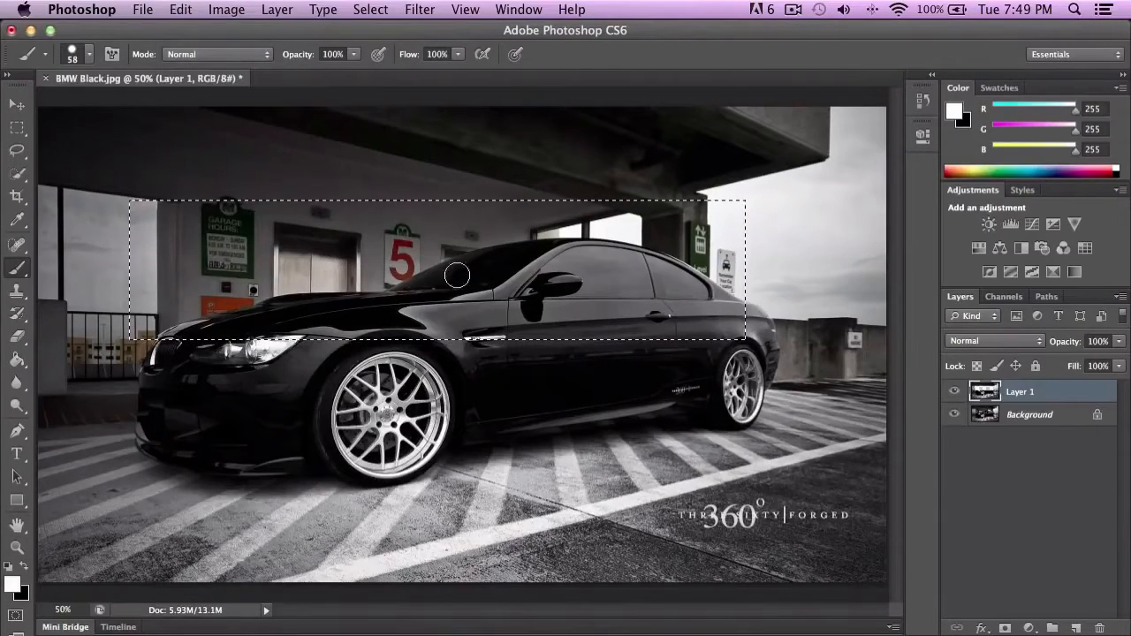
{"action": "left_click", "coordinate": [143, 9]}
{"action": "mouse_move", "coordinate": [175, 12]}
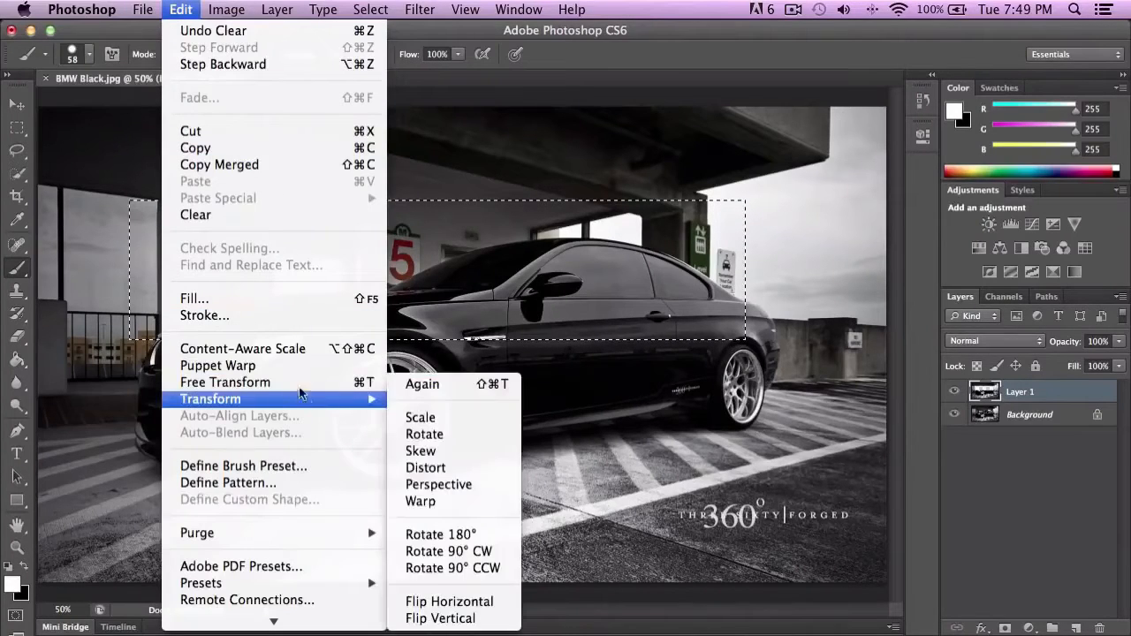
{"action": "left_click", "coordinate": [531, 244]}
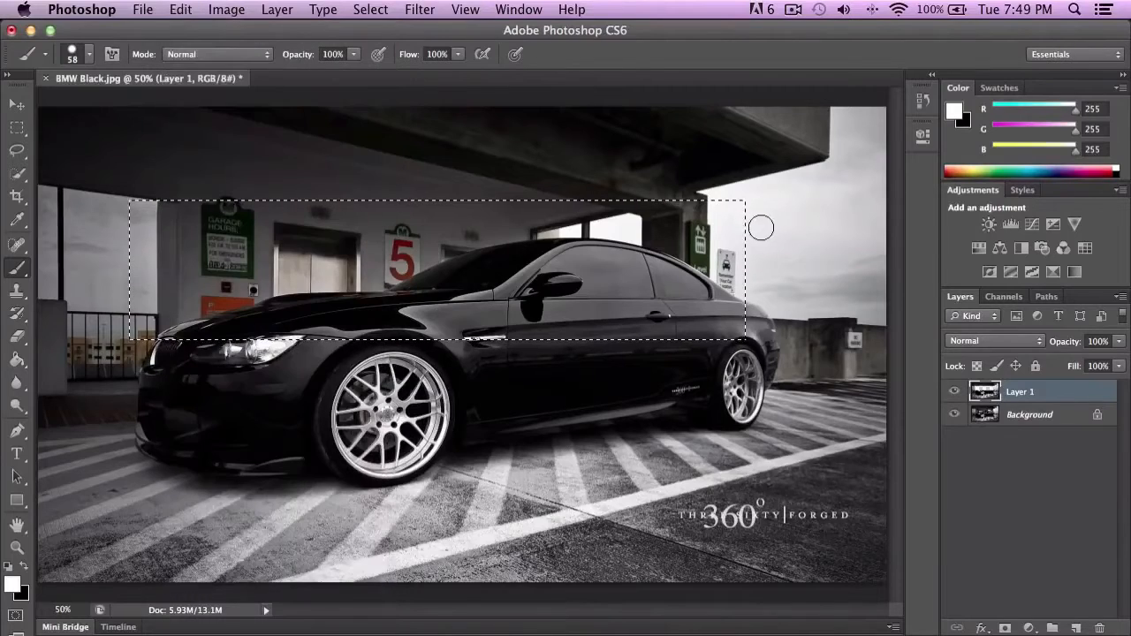
{"action": "key", "text": "super+d"}
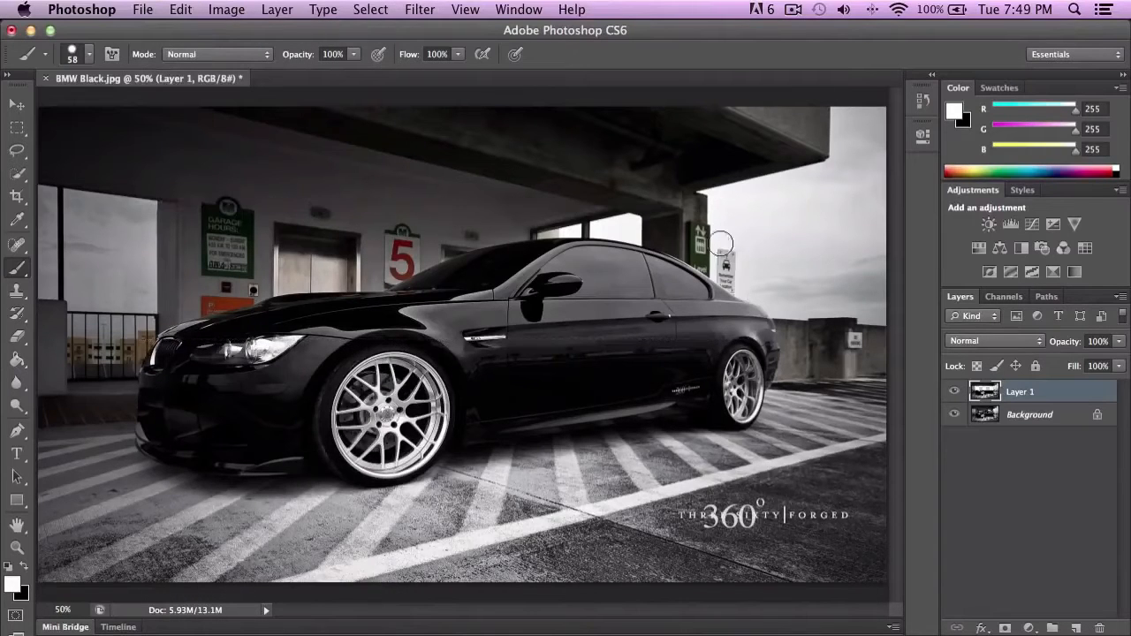
Outline the car's front wheel freehand with the Lasso tool
{"action": "left_click", "coordinate": [18, 131]}
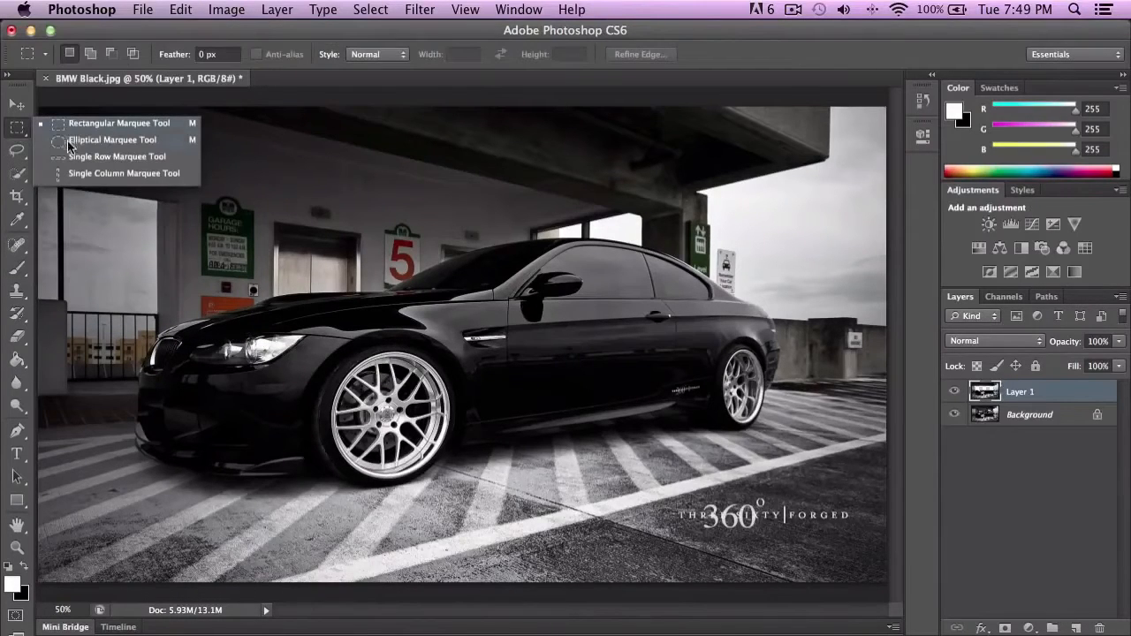
{"action": "left_click", "coordinate": [17, 152]}
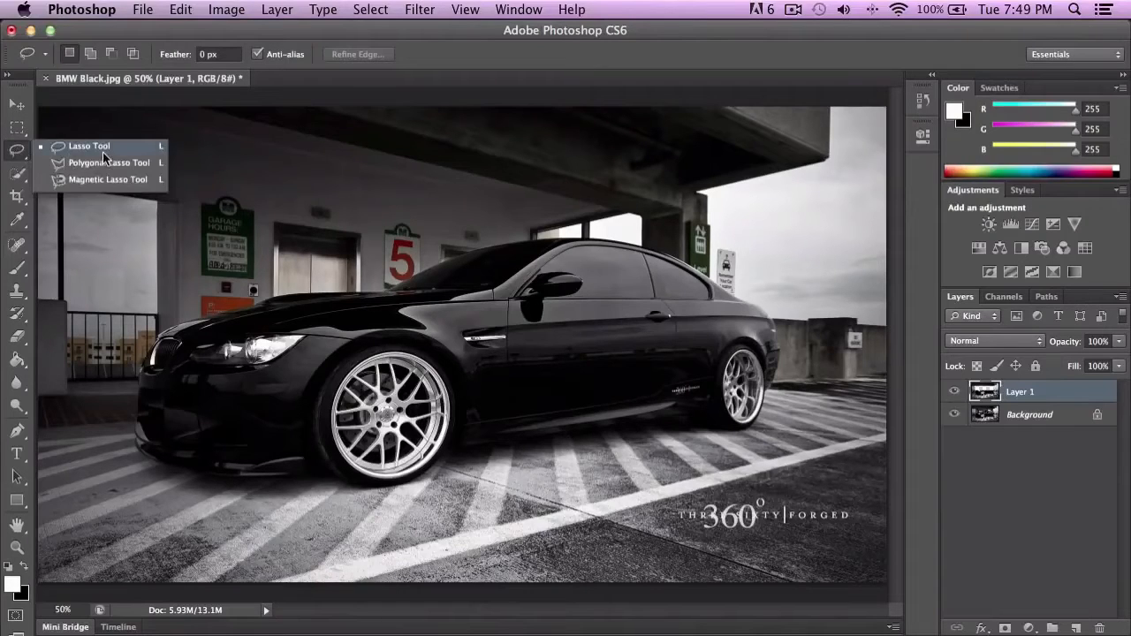
{"action": "left_click", "coordinate": [102, 152]}
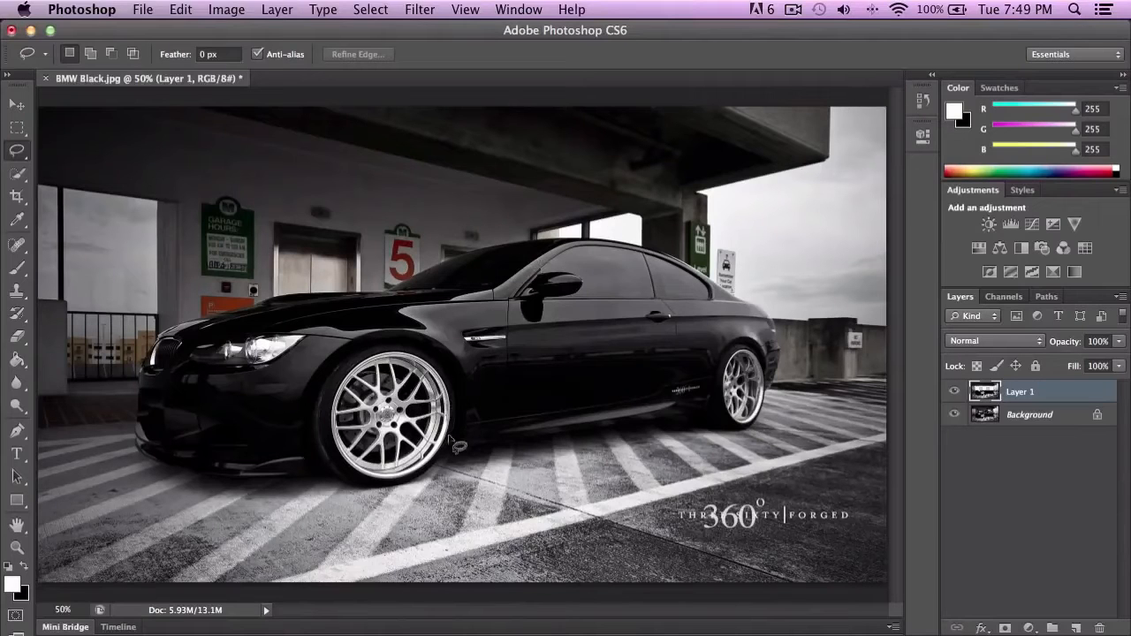
{"action": "mouse_move", "coordinate": [439, 475]}
{"action": "left_mouse_down"}
{"action": "mouse_move", "coordinate": [461, 446]}
{"action": "mouse_move", "coordinate": [464, 398]}
{"action": "mouse_move", "coordinate": [447, 364]}
{"action": "mouse_move", "coordinate": [389, 346]}
{"action": "mouse_move", "coordinate": [350, 378]}
{"action": "mouse_move", "coordinate": [332, 437]}
{"action": "mouse_move", "coordinate": [362, 482]}
{"action": "mouse_move", "coordinate": [419, 483]}
{"action": "mouse_move", "coordinate": [439, 461]}
{"action": "left_mouse_up"}
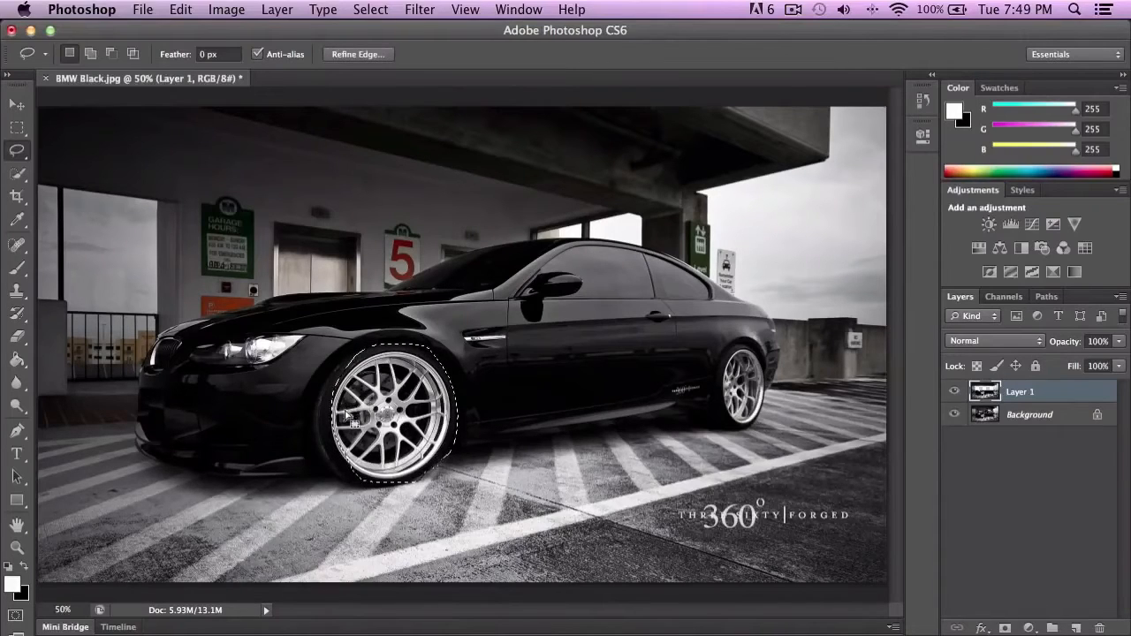
Shift the lasso selection to fit the front wheel and copy the selected area to a new layer
{"action": "mouse_move", "coordinate": [387, 410]}
{"action": "left_mouse_down"}
{"action": "mouse_move", "coordinate": [399, 384]}
{"action": "mouse_move", "coordinate": [375, 430]}
{"action": "left_mouse_up"}
{"action": "left_click_drag", "start_coordinate": [382, 390], "coordinate": [376, 404]}
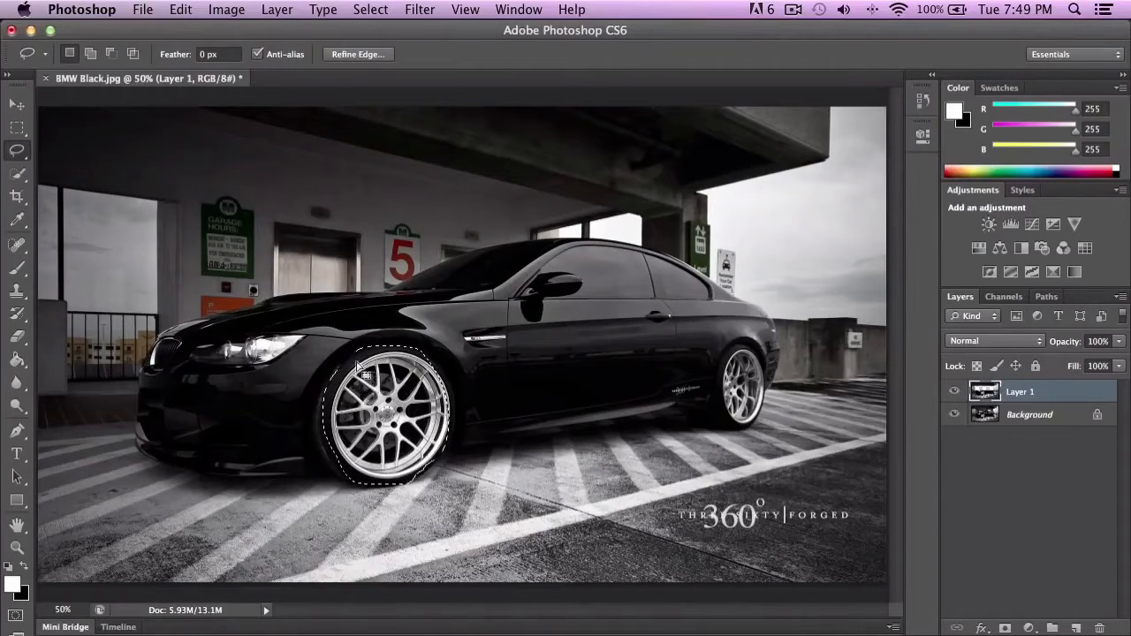
{"action": "right_click", "coordinate": [378, 407]}
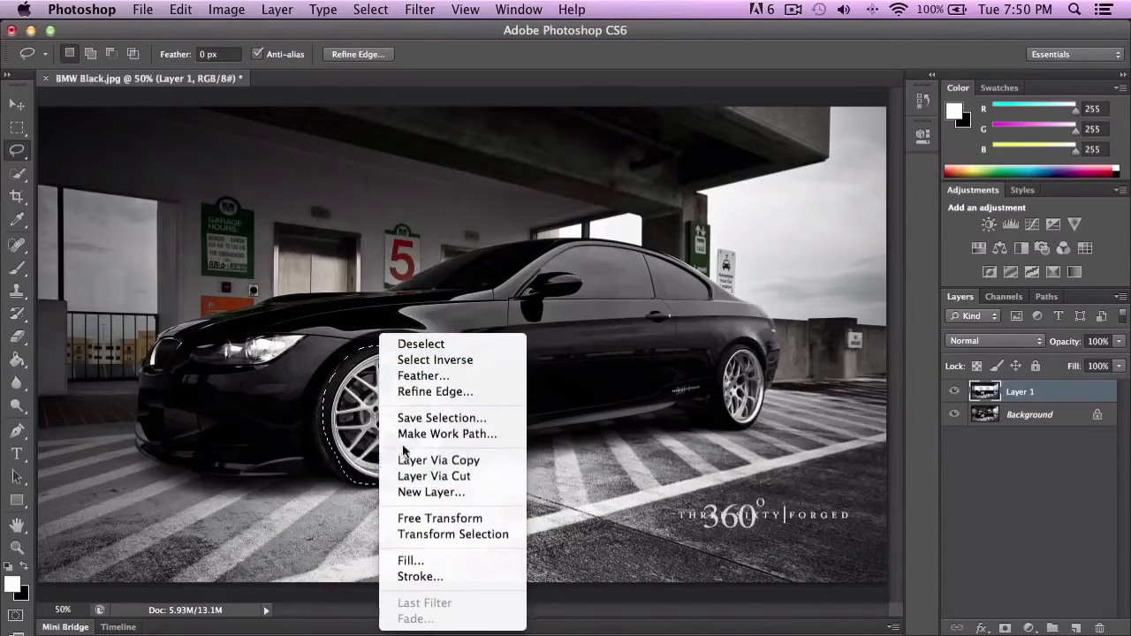
{"action": "left_click", "coordinate": [431, 461]}
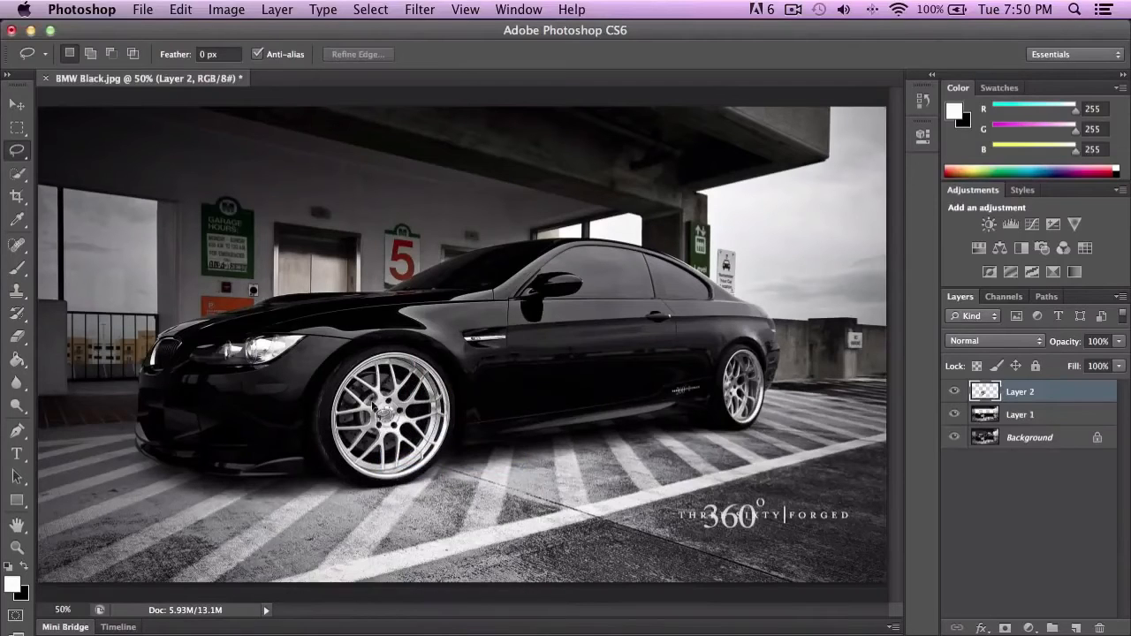
Toggle the visibility of Layer 1, the Background and Layer 2 to check the copied wheel on its own
{"action": "left_click", "coordinate": [700, 258]}
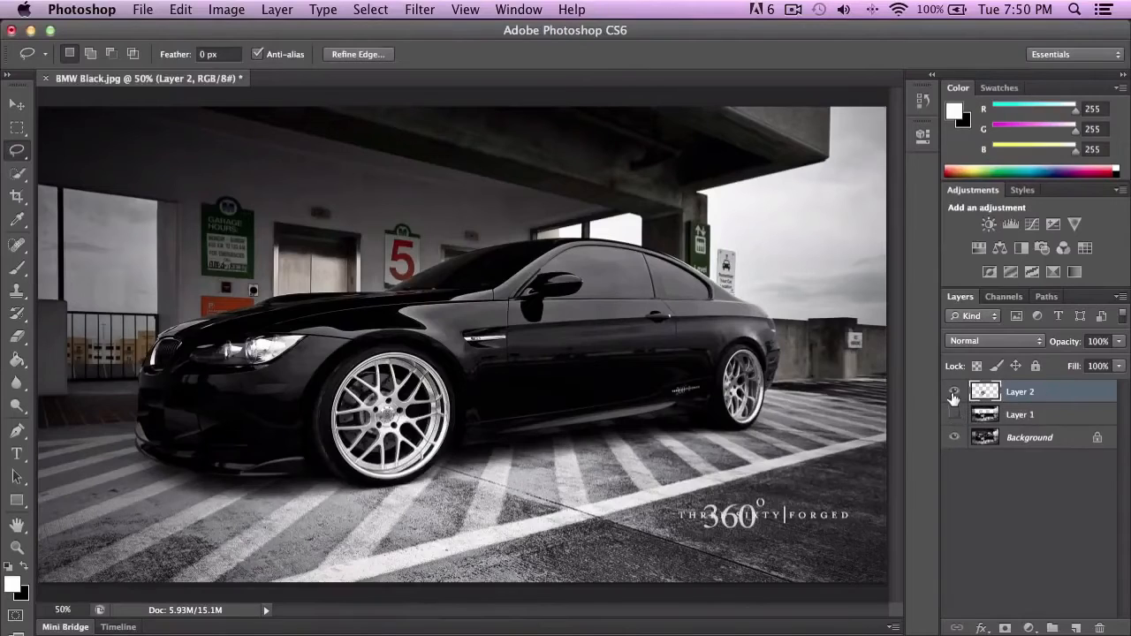
{"action": "left_click", "coordinate": [954, 439]}
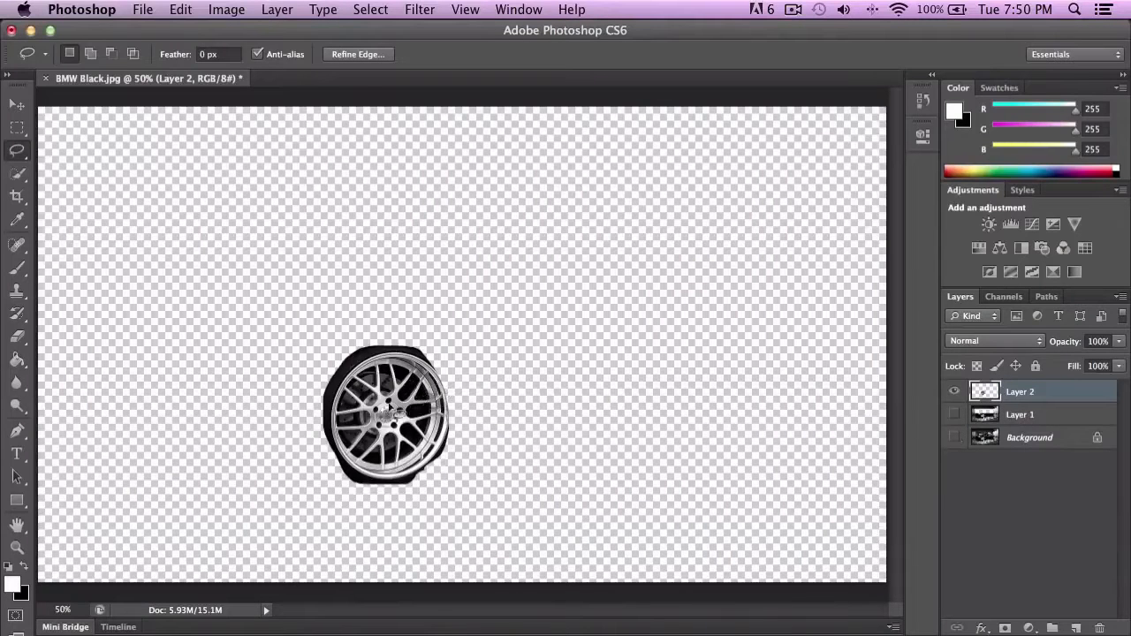
{"action": "left_click", "coordinate": [954, 436]}
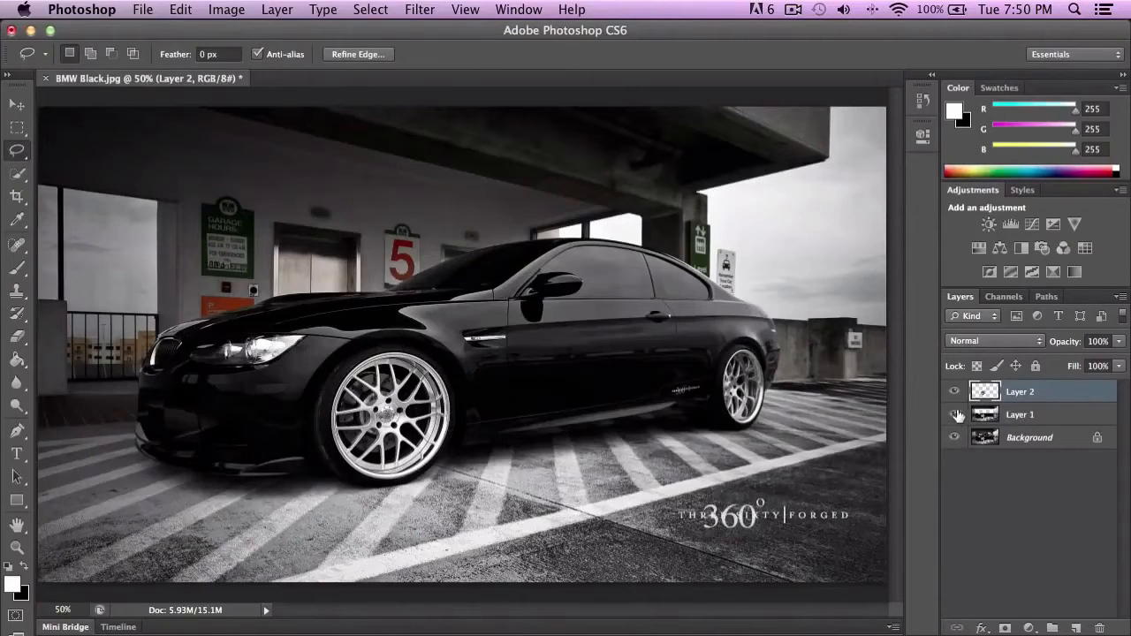
{"action": "left_click", "coordinate": [955, 392]}
{"action": "left_click", "coordinate": [955, 392]}
Move the copied wheel on Layer 2 up over the hood and back down beside the original front wheel
{"action": "key", "text": "v"}
{"action": "mouse_move", "coordinate": [453, 415]}
{"action": "left_mouse_down"}
{"action": "mouse_move", "coordinate": [473, 331]}
{"action": "mouse_move", "coordinate": [556, 227]}
{"action": "mouse_move", "coordinate": [348, 252]}
{"action": "mouse_move", "coordinate": [428, 280]}
{"action": "left_mouse_up"}
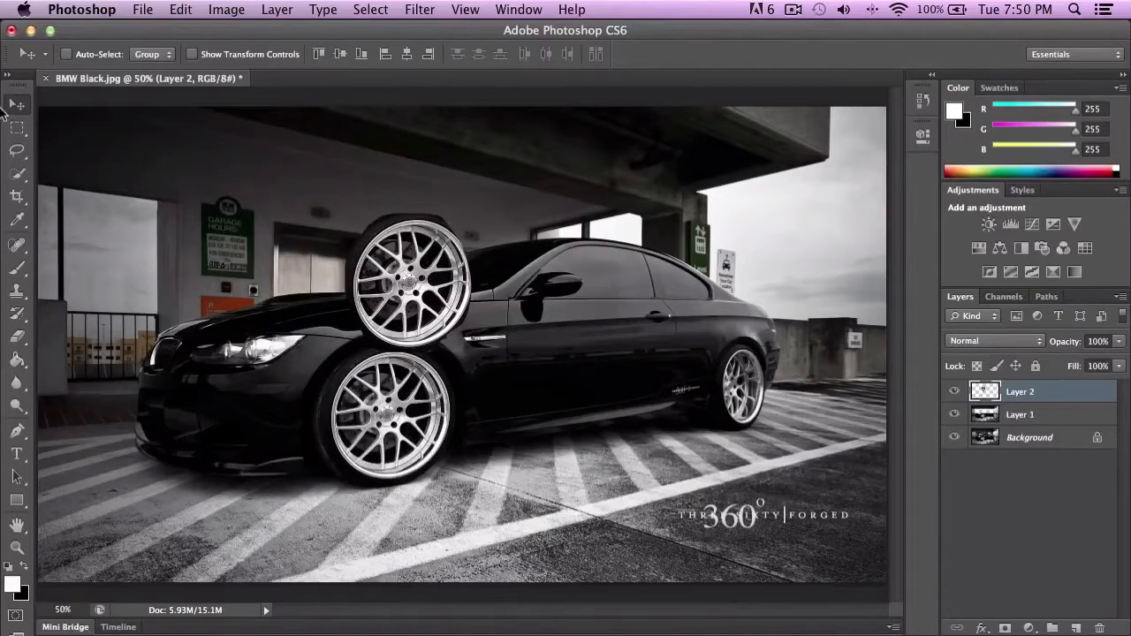
{"action": "left_click_drag", "start_coordinate": [405, 212], "coordinate": [516, 377]}
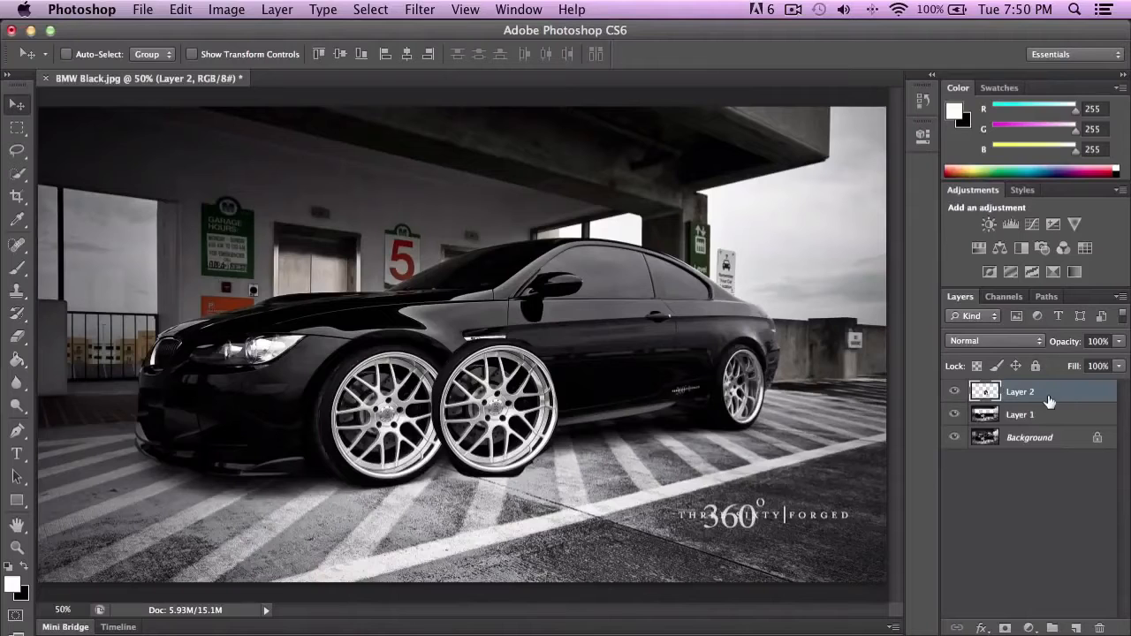
{"action": "left_click_drag", "start_coordinate": [516, 382], "coordinate": [475, 373]}
{"action": "right_click", "coordinate": [462, 372]}
{"action": "left_click", "coordinate": [482, 380]}
Delete Layer 2 containing the copied wheel
{"action": "right_click", "coordinate": [1068, 393]}
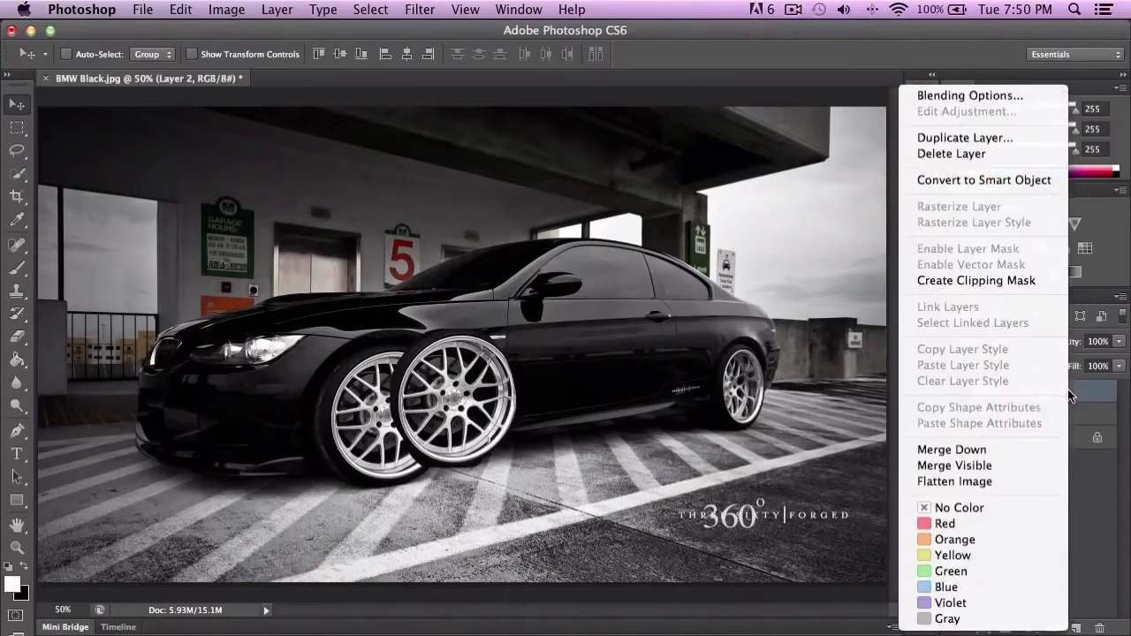
{"action": "left_click", "coordinate": [1101, 520]}
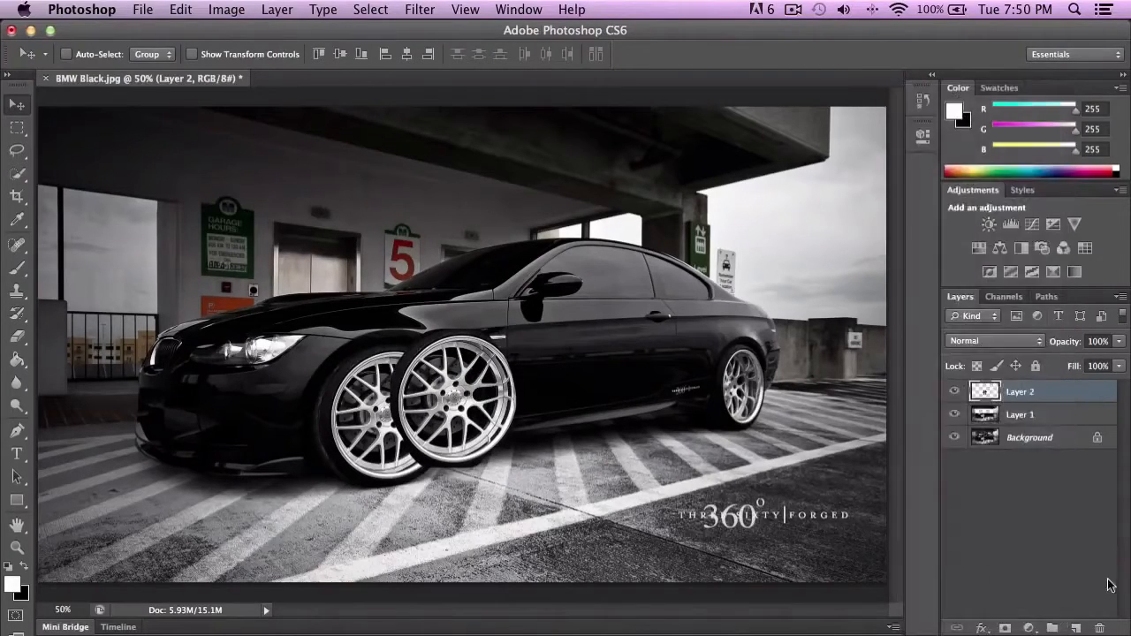
{"action": "left_click", "coordinate": [1100, 628]}
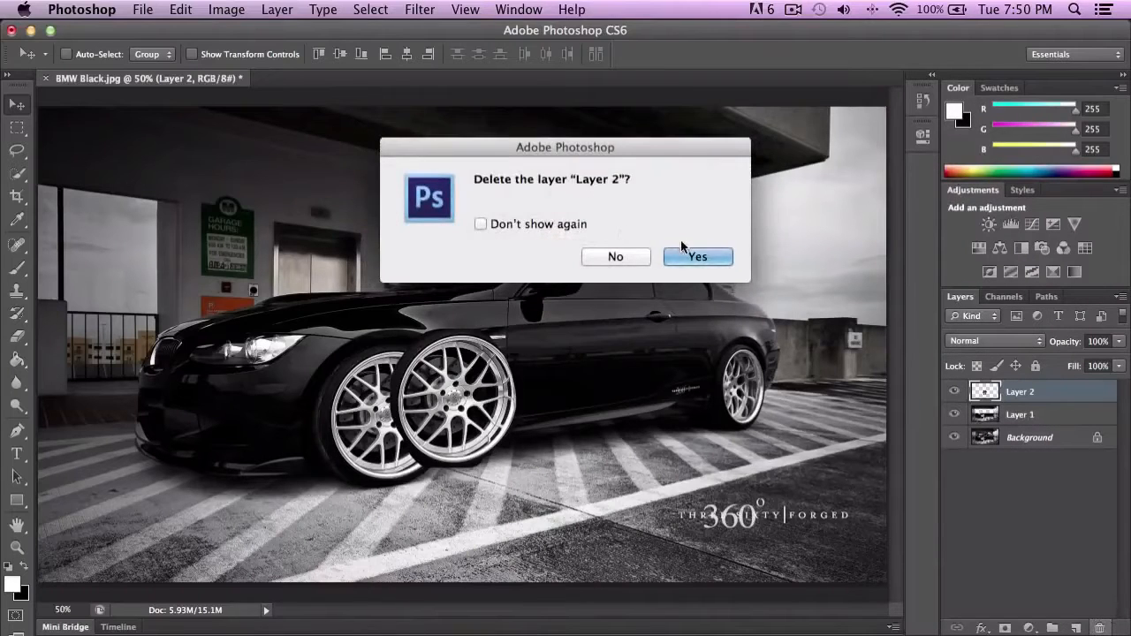
{"action": "left_click", "coordinate": [712, 262]}
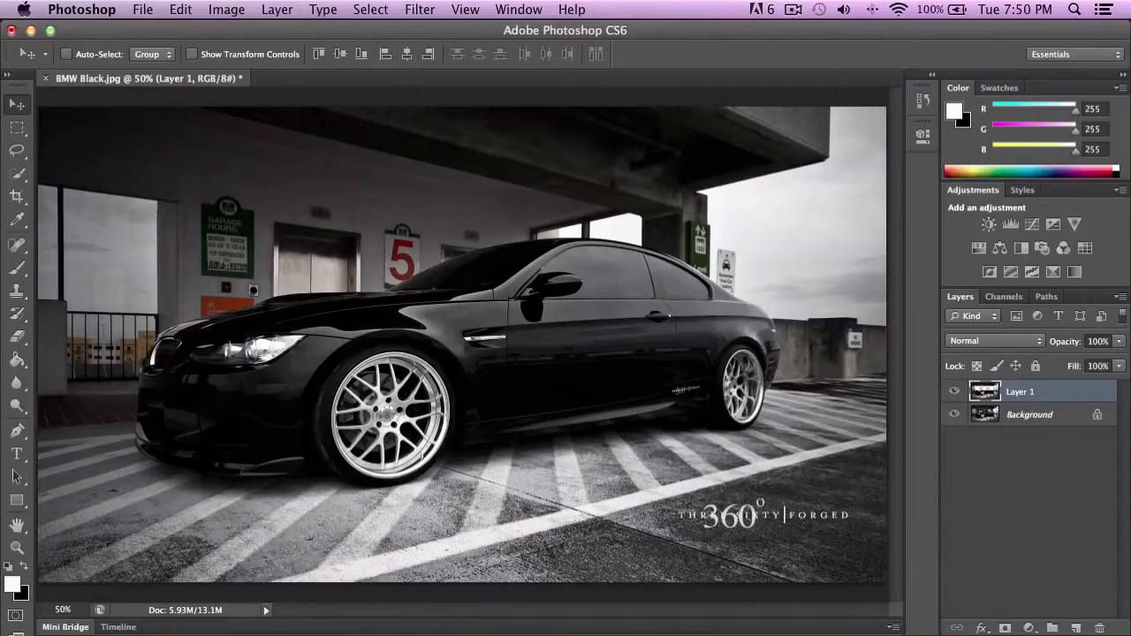
Select the elevator doorway behind the car with the Polygonal Lasso tool, following its frame and the hood's edge back to the starting point
{"action": "left_click", "coordinate": [20, 157]}
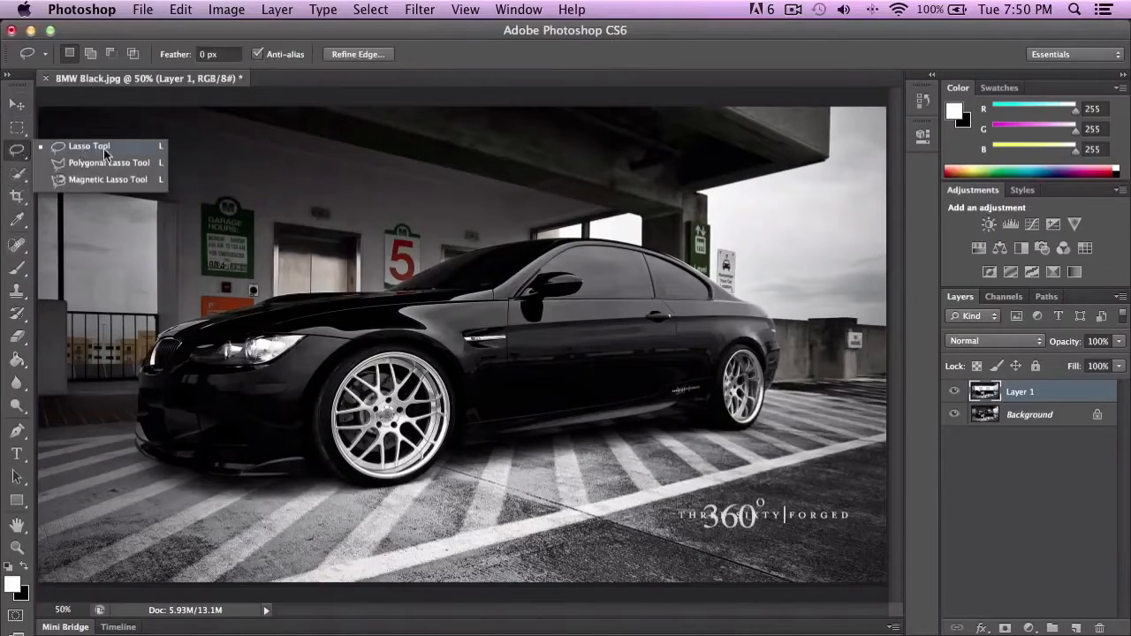
{"action": "left_click", "coordinate": [76, 163]}
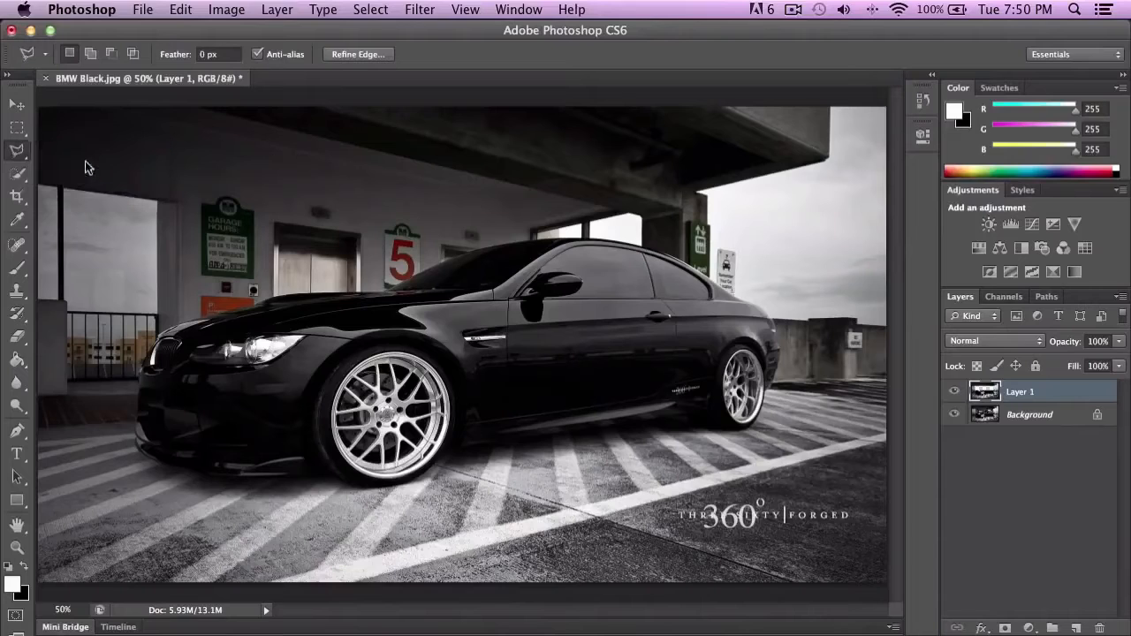
{"action": "key", "text": "super+plus"}
{"action": "key", "text": "super+plus"}
{"action": "key", "text": "super+plus"}
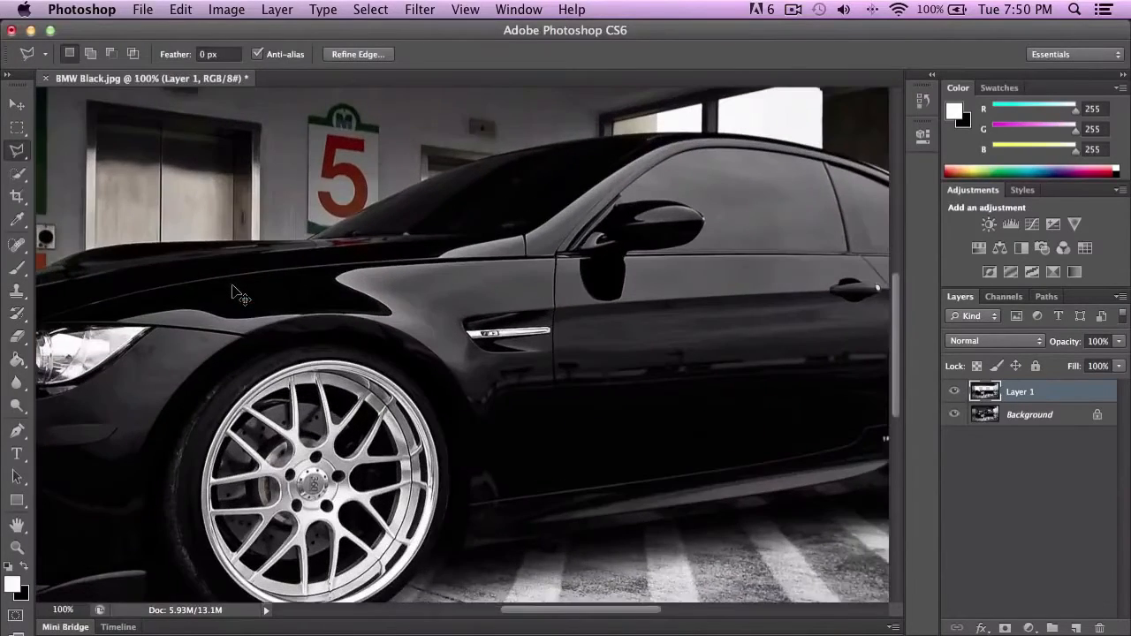
{"action": "scroll", "coordinate": [240, 290], "scroll_direction": "left", "scroll_amount": 10}
{"action": "scroll", "coordinate": [241, 290], "scroll_direction": "up", "scroll_amount": 4}
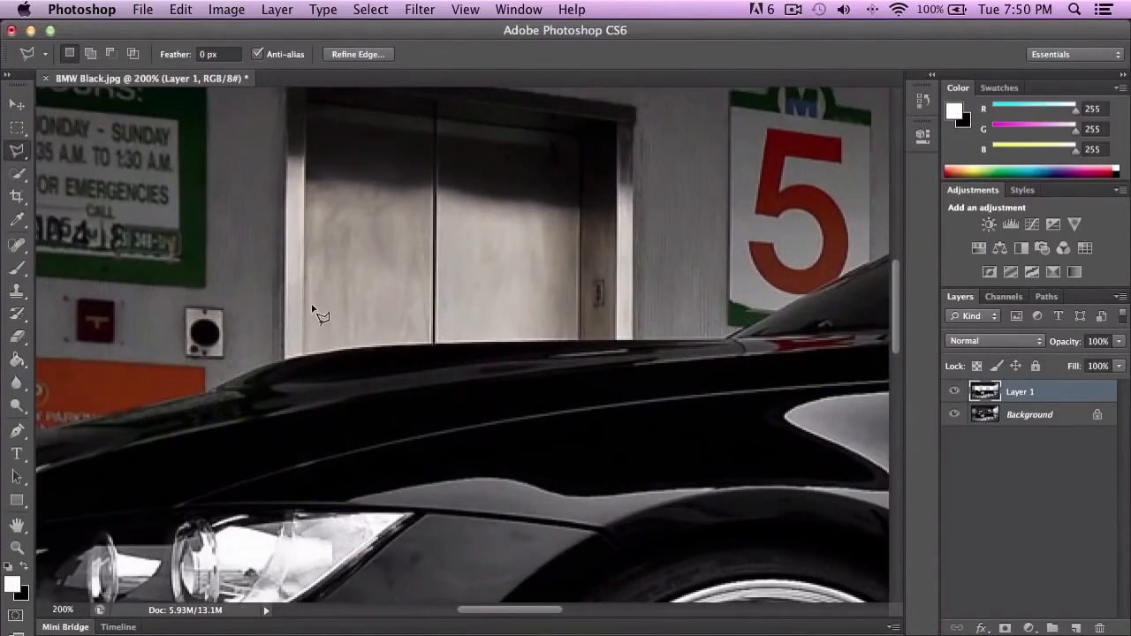
{"action": "left_click", "coordinate": [219, 388]}
{"action": "scroll", "coordinate": [362, 222], "scroll_direction": "up", "scroll_amount": 1}
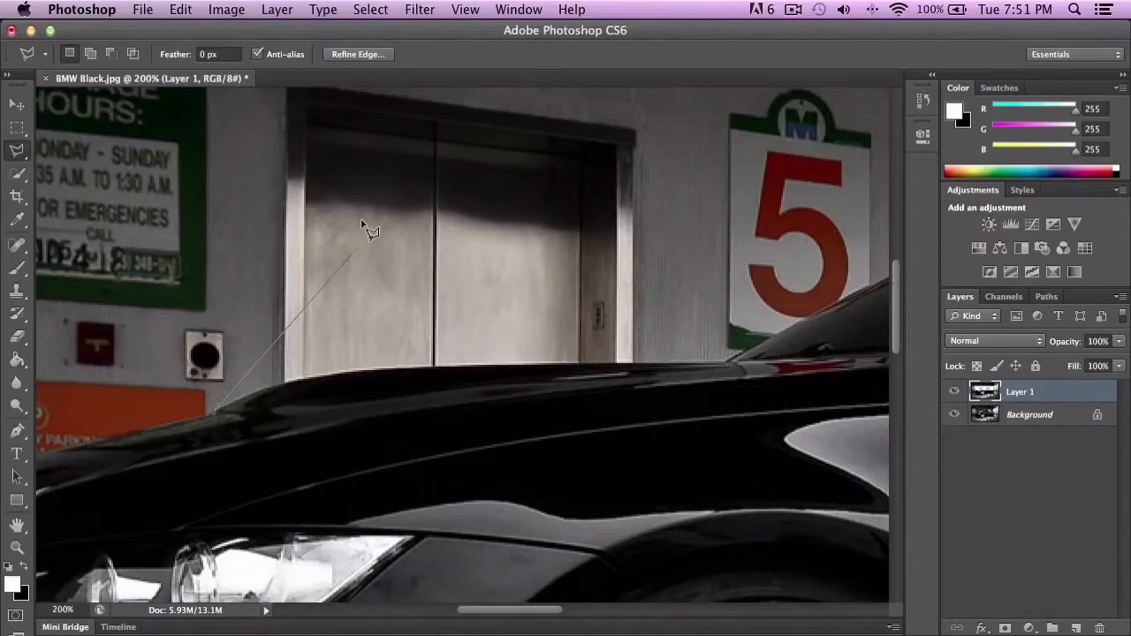
{"action": "left_click", "coordinate": [279, 383]}
{"action": "scroll", "coordinate": [287, 97], "scroll_direction": "up", "scroll_amount": 4}
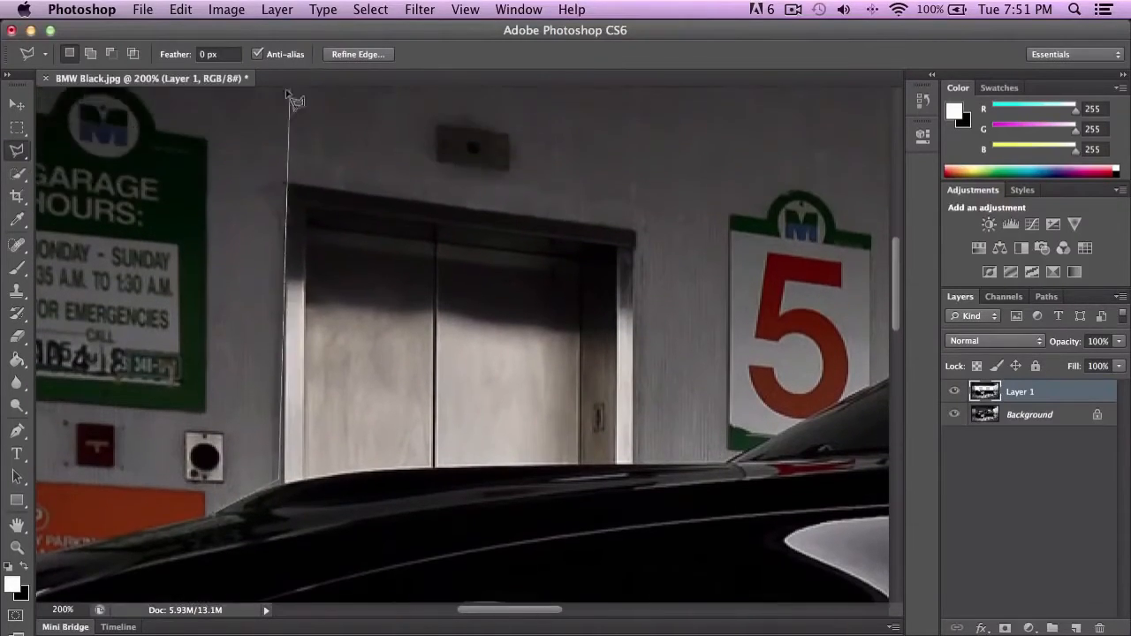
{"action": "left_click", "coordinate": [285, 183]}
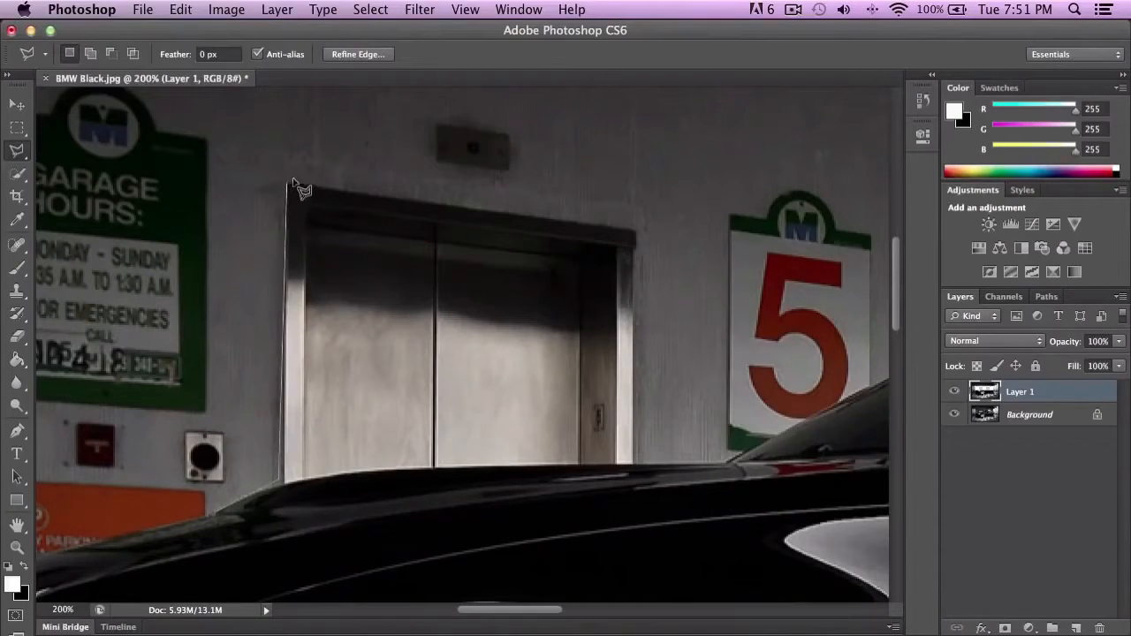
{"action": "left_click", "coordinate": [633, 231]}
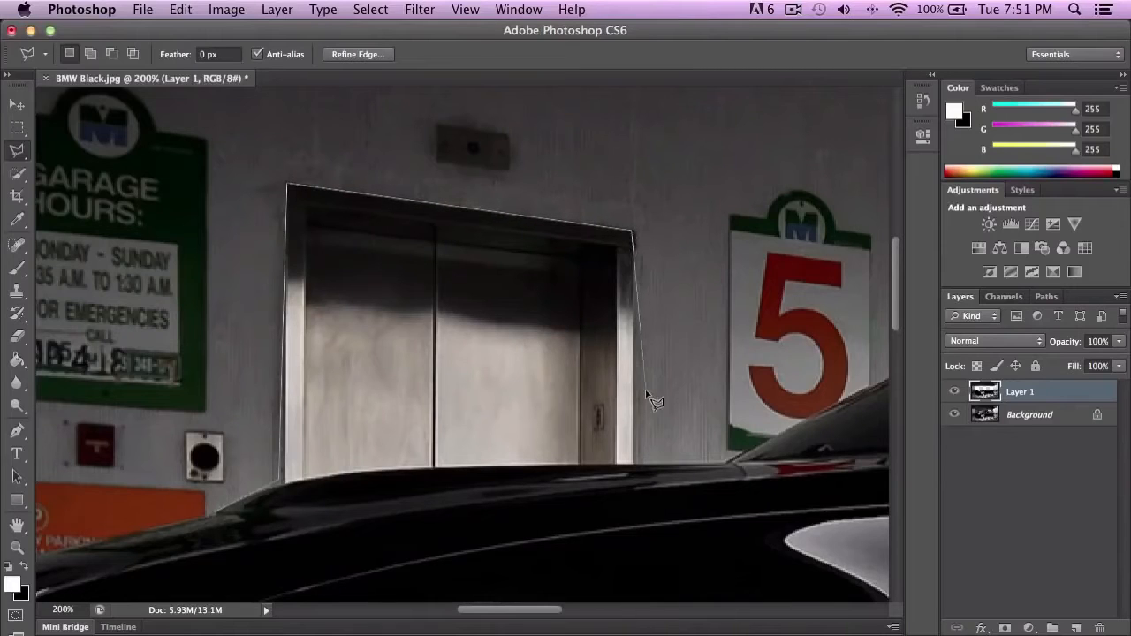
{"action": "left_click", "coordinate": [631, 463]}
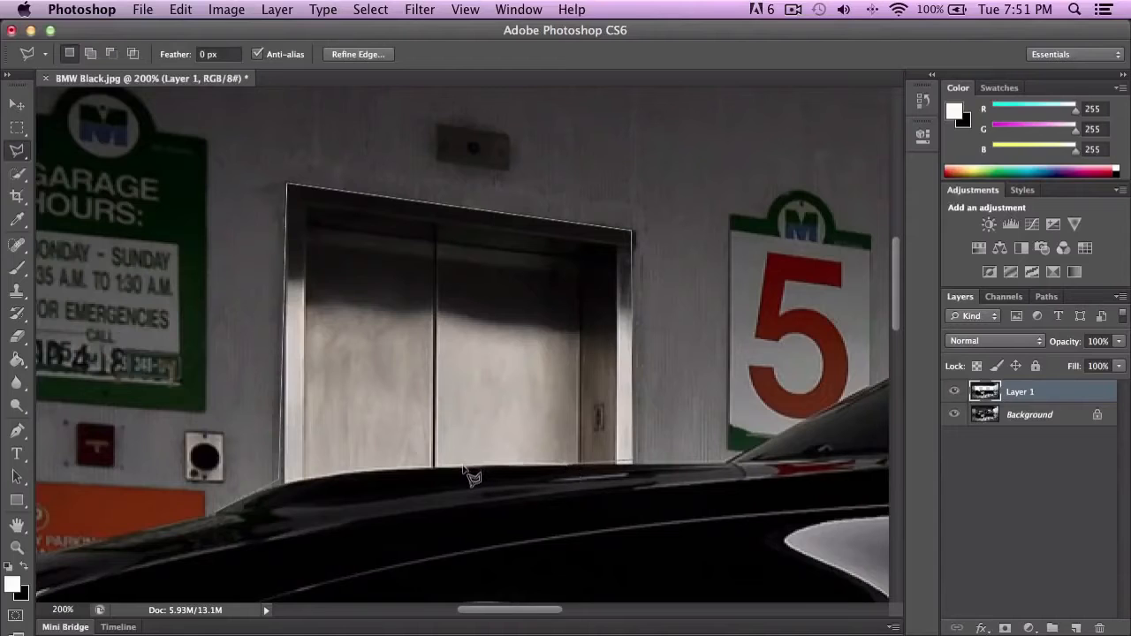
{"action": "left_click", "coordinate": [361, 471]}
{"action": "left_click", "coordinate": [218, 515]}
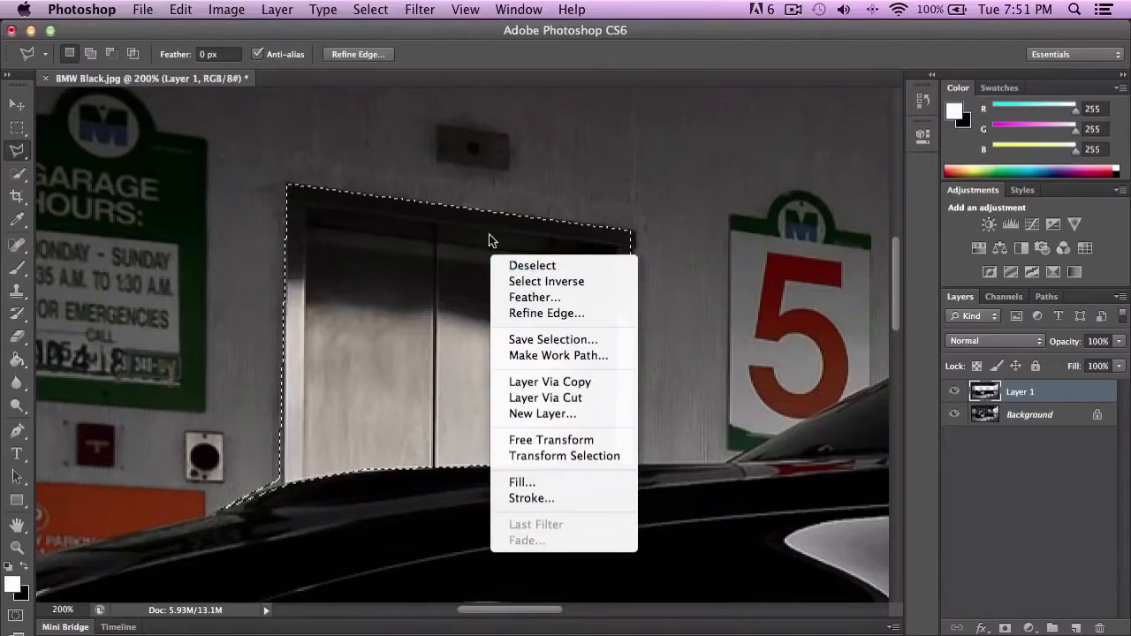
Deselect the elevator doorway and switch to the Magnetic Lasso tool
{"action": "right_click", "coordinate": [431, 235]}
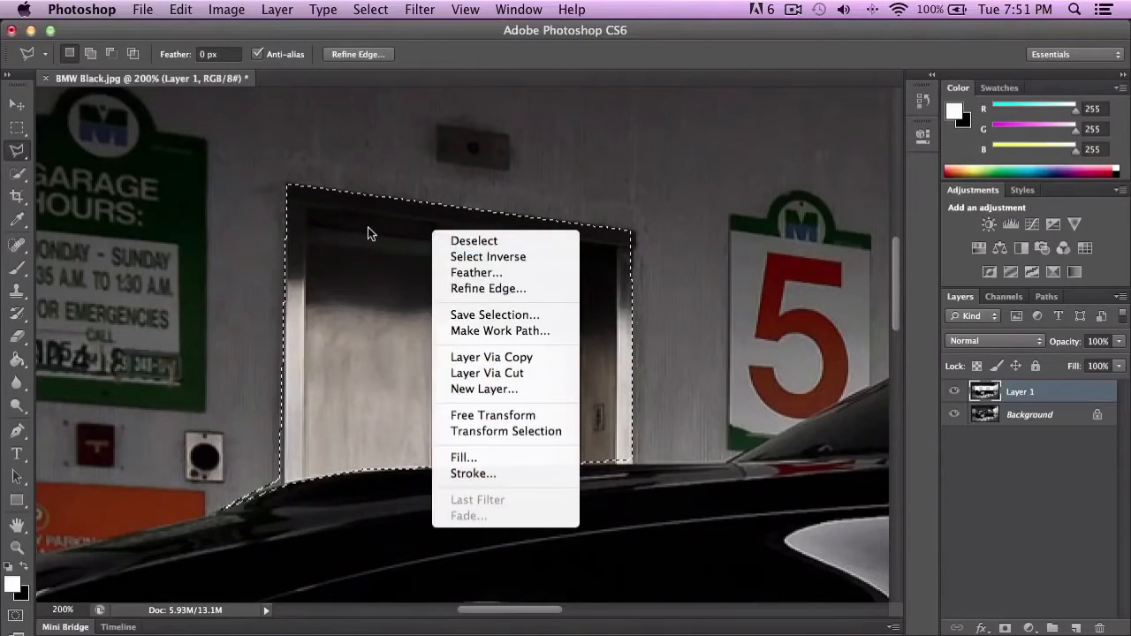
{"action": "left_click", "coordinate": [369, 257]}
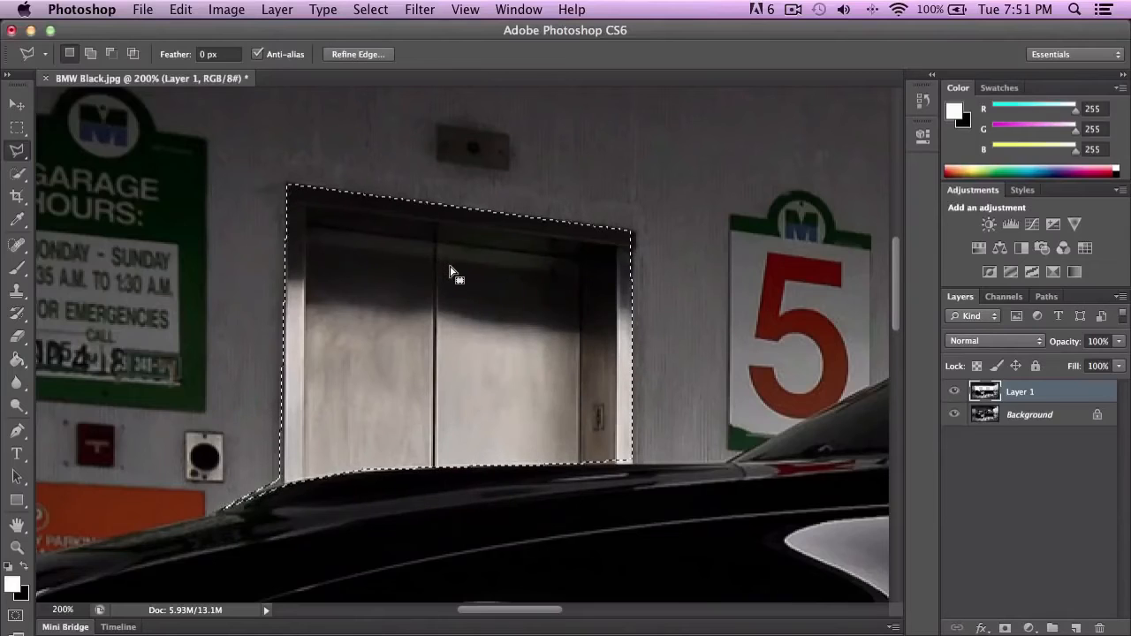
{"action": "right_click", "coordinate": [407, 266]}
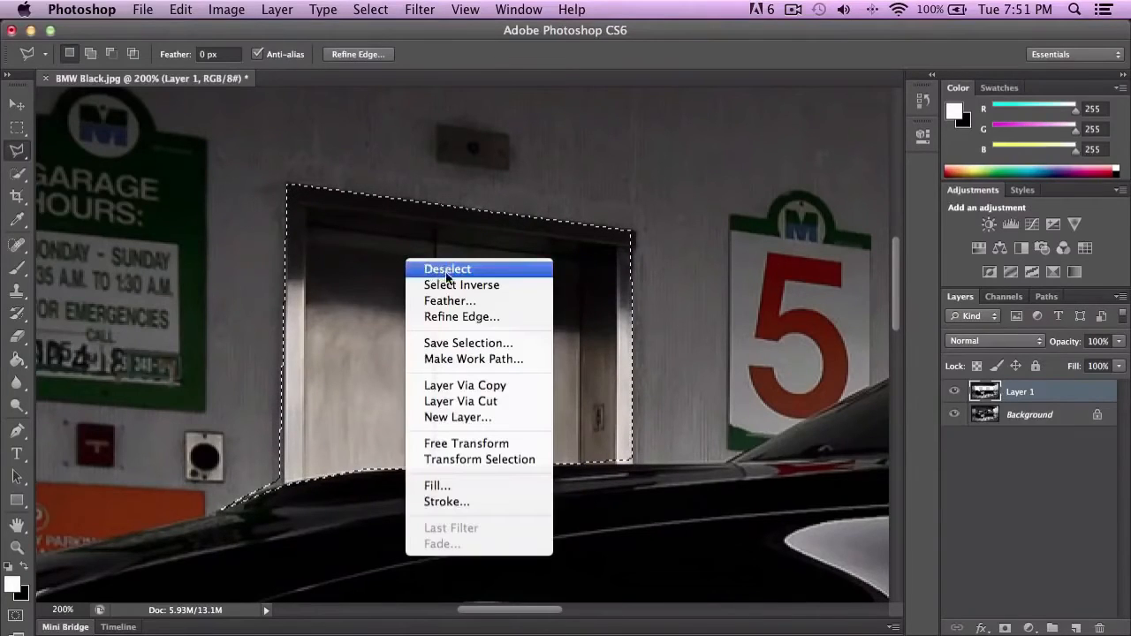
{"action": "left_click", "coordinate": [389, 248]}
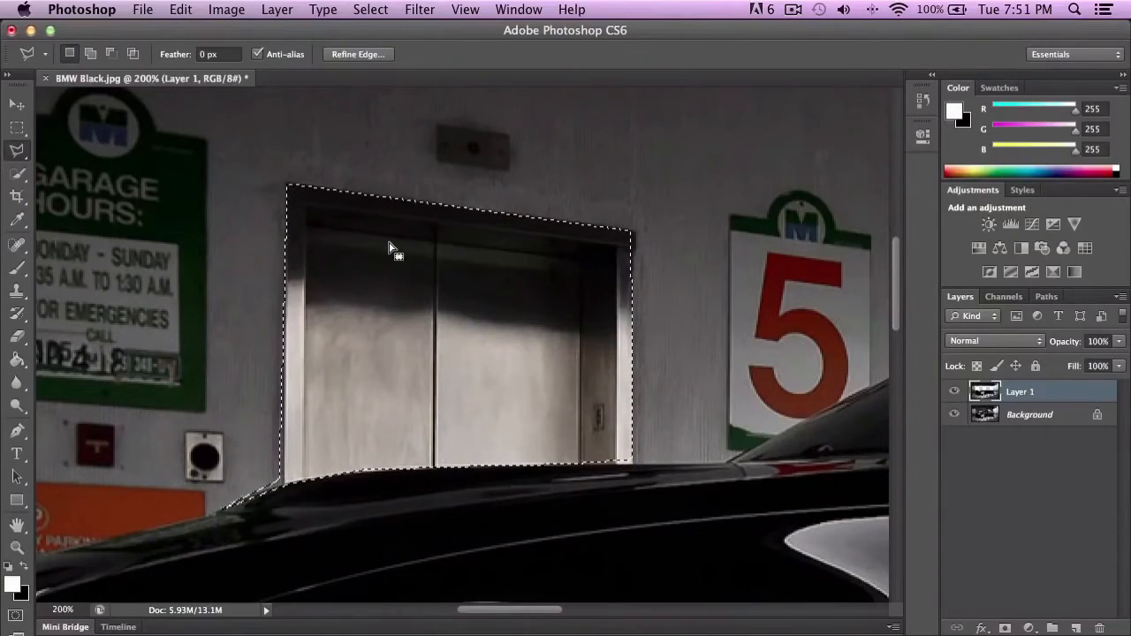
{"action": "right_click", "coordinate": [436, 267]}
{"action": "left_click", "coordinate": [415, 289]}
{"action": "key", "text": "super+d"}
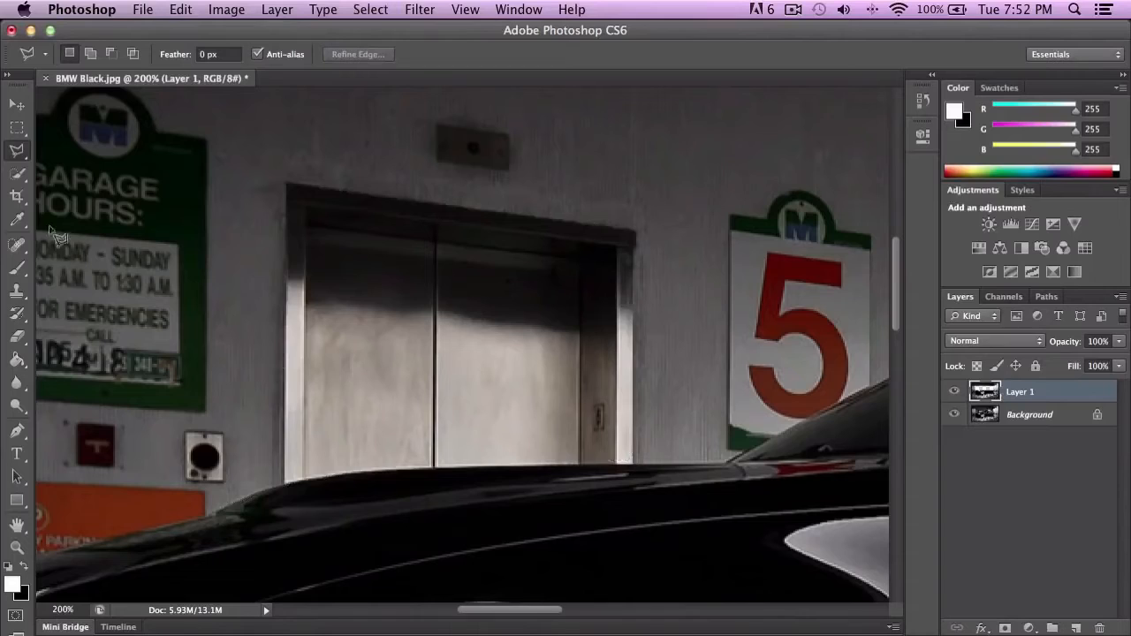
{"action": "left_click", "coordinate": [23, 155]}
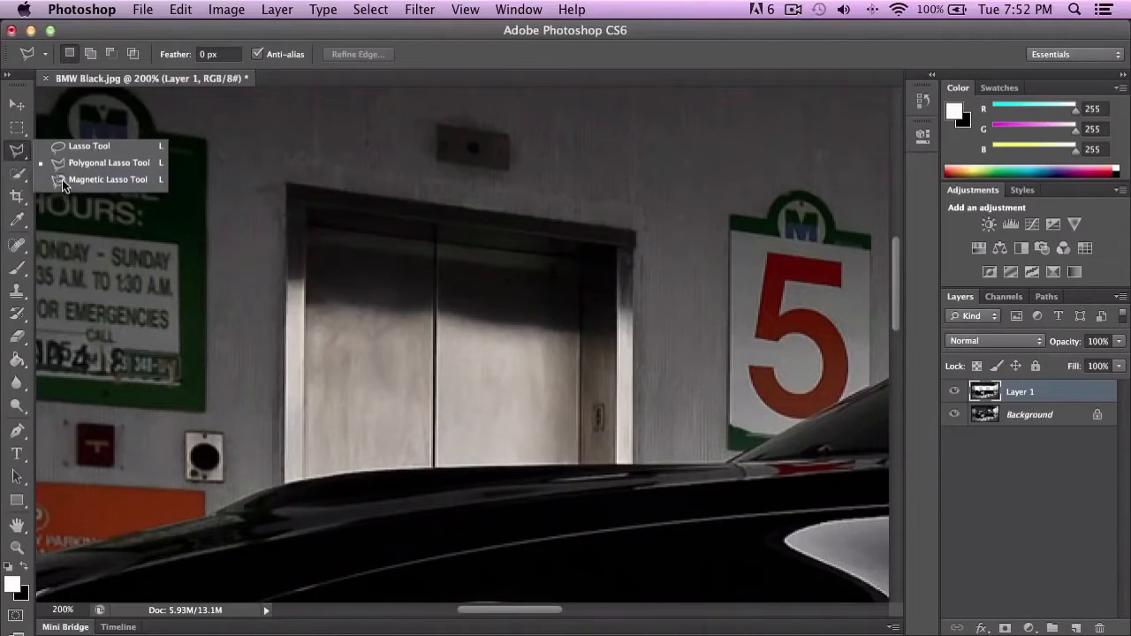
{"action": "left_click", "coordinate": [62, 179]}
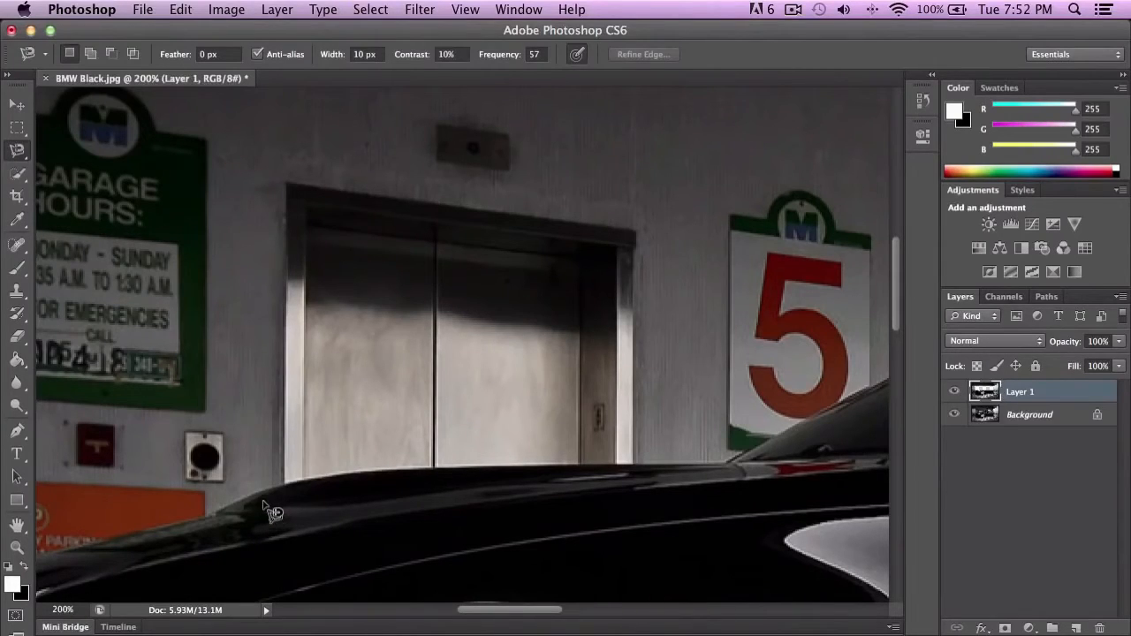
Examine the car's outline along the front bumper, both wheels, the door and the side windows
{"action": "scroll", "coordinate": [334, 431], "scroll_direction": "down", "scroll_amount": 10}
{"action": "scroll", "coordinate": [340, 430], "scroll_direction": "left", "scroll_amount": 5}
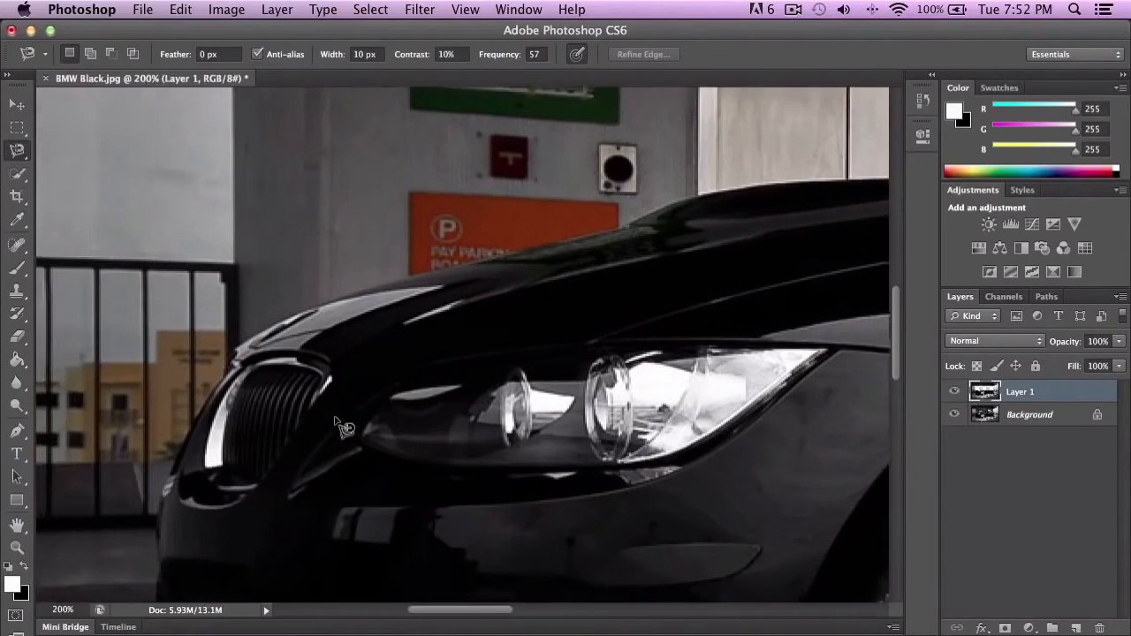
{"action": "scroll", "coordinate": [343, 429], "scroll_direction": "down", "scroll_amount": 3}
{"action": "scroll", "coordinate": [343, 430], "scroll_direction": "left", "scroll_amount": 1}
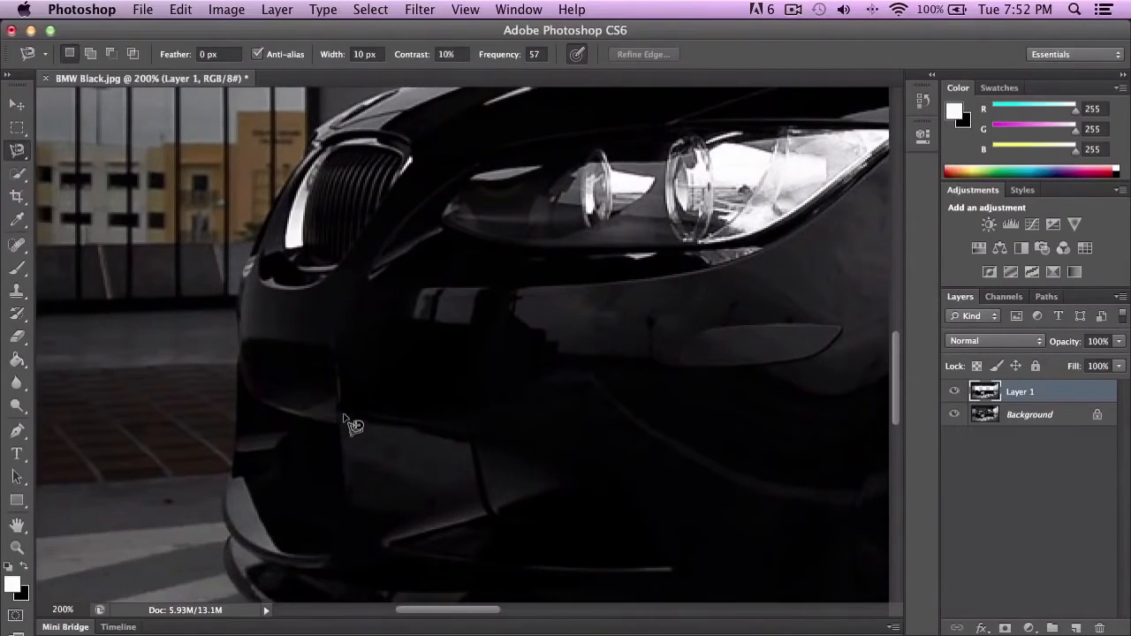
{"action": "scroll", "coordinate": [345, 419], "scroll_direction": "down", "scroll_amount": 5}
{"action": "scroll", "coordinate": [457, 410], "scroll_direction": "right", "scroll_amount": 10}
{"action": "scroll", "coordinate": [651, 402], "scroll_direction": "down", "scroll_amount": 3}
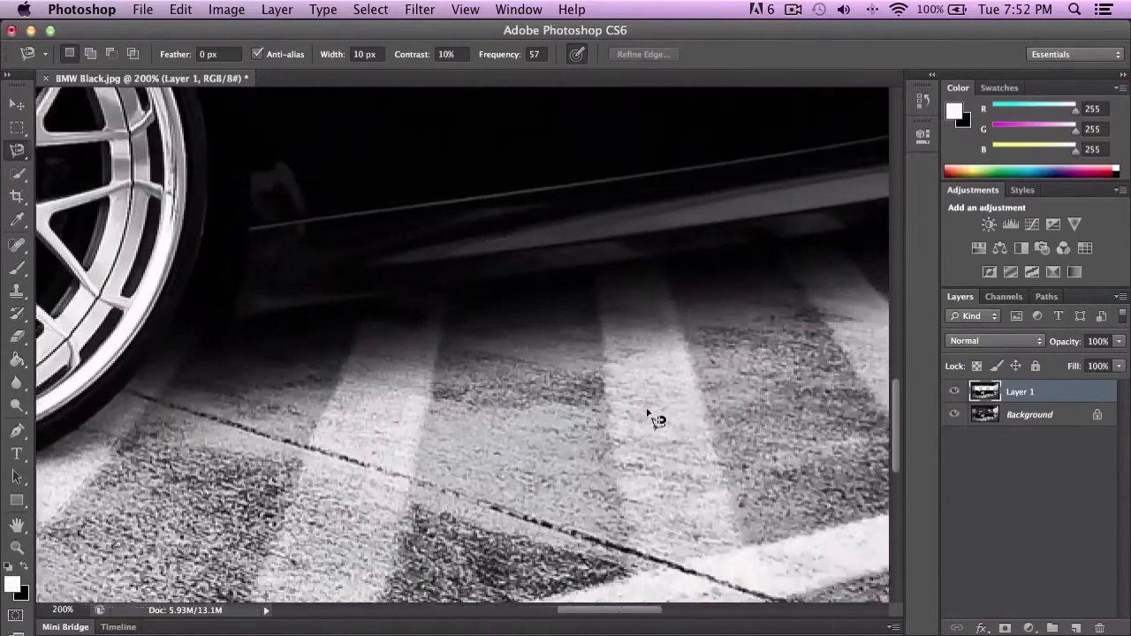
{"action": "scroll", "coordinate": [656, 411], "scroll_direction": "up", "scroll_amount": 5}
{"action": "scroll", "coordinate": [470, 432], "scroll_direction": "left", "scroll_amount": 10}
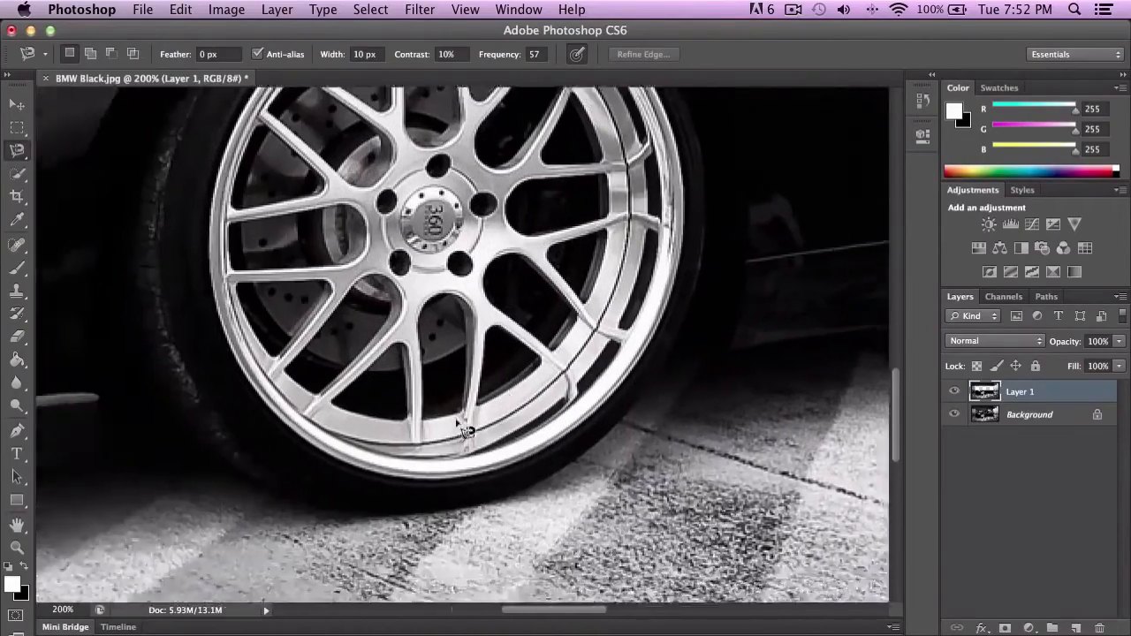
{"action": "scroll", "coordinate": [462, 429], "scroll_direction": "left", "scroll_amount": 12}
{"action": "scroll", "coordinate": [469, 424], "scroll_direction": "down", "scroll_amount": 3}
{"action": "scroll", "coordinate": [472, 429], "scroll_direction": "up", "scroll_amount": 2}
{"action": "scroll", "coordinate": [476, 425], "scroll_direction": "right", "scroll_amount": 7}
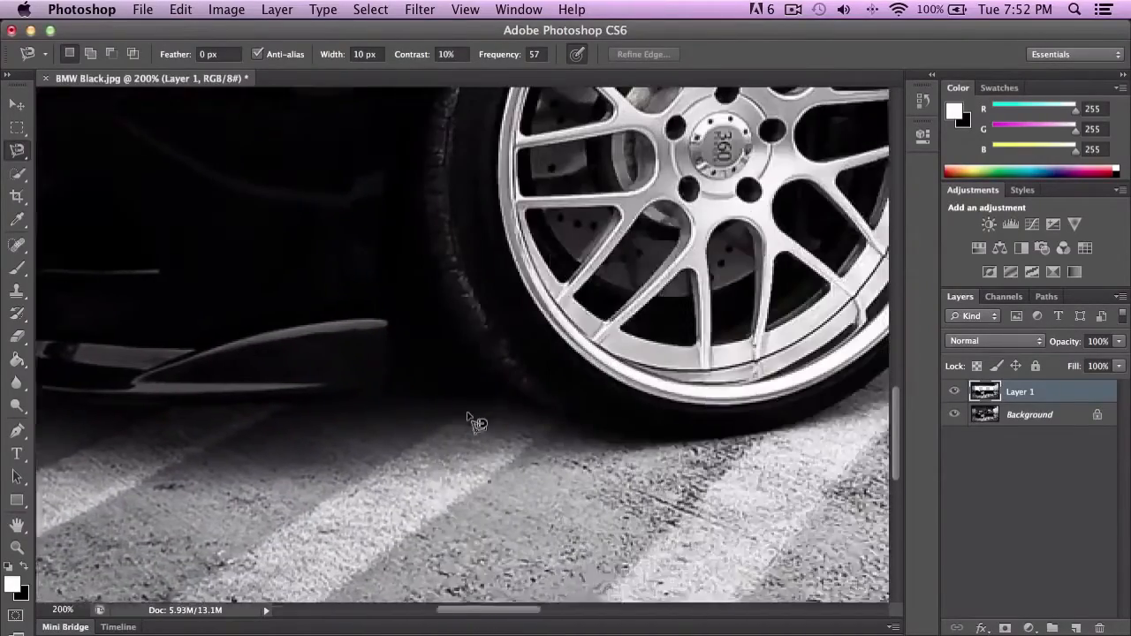
{"action": "scroll", "coordinate": [473, 421], "scroll_direction": "right", "scroll_amount": 20}
{"action": "scroll", "coordinate": [473, 417], "scroll_direction": "up", "scroll_amount": 3}
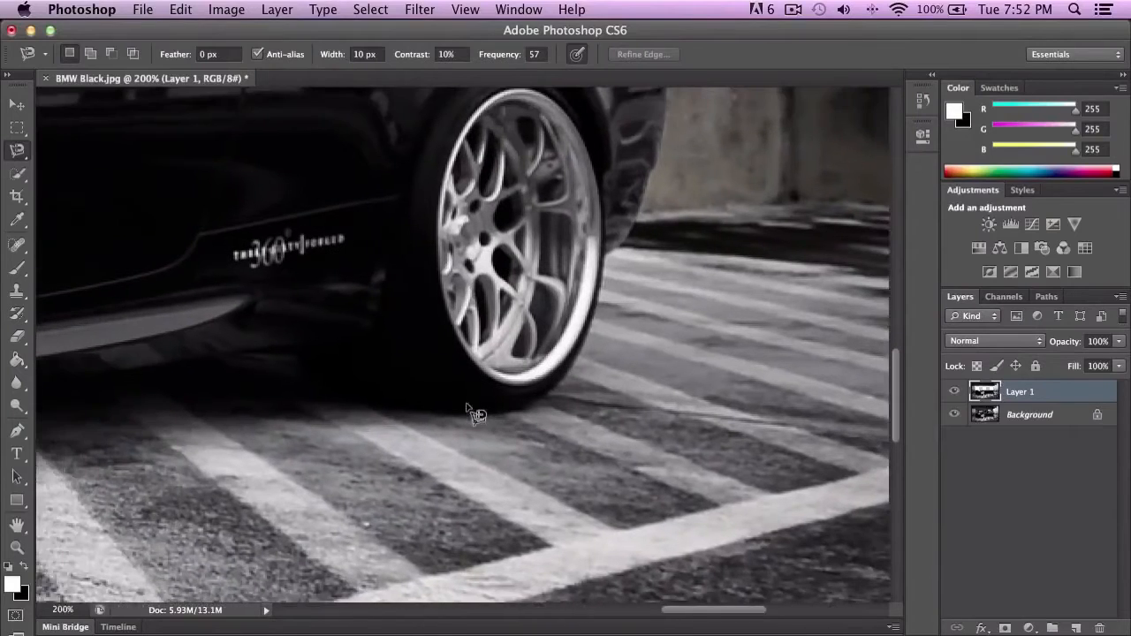
{"action": "scroll", "coordinate": [424, 412], "scroll_direction": "left", "scroll_amount": 2}
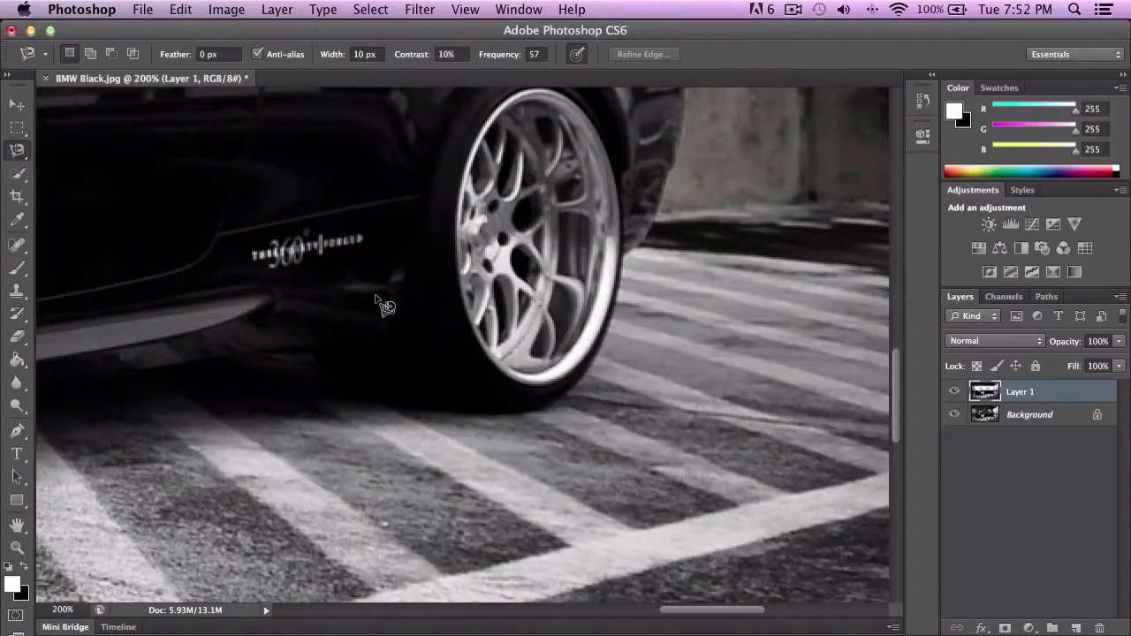
{"action": "scroll", "coordinate": [459, 291], "scroll_direction": "up", "scroll_amount": 7}
{"action": "scroll", "coordinate": [459, 292], "scroll_direction": "left", "scroll_amount": 8}
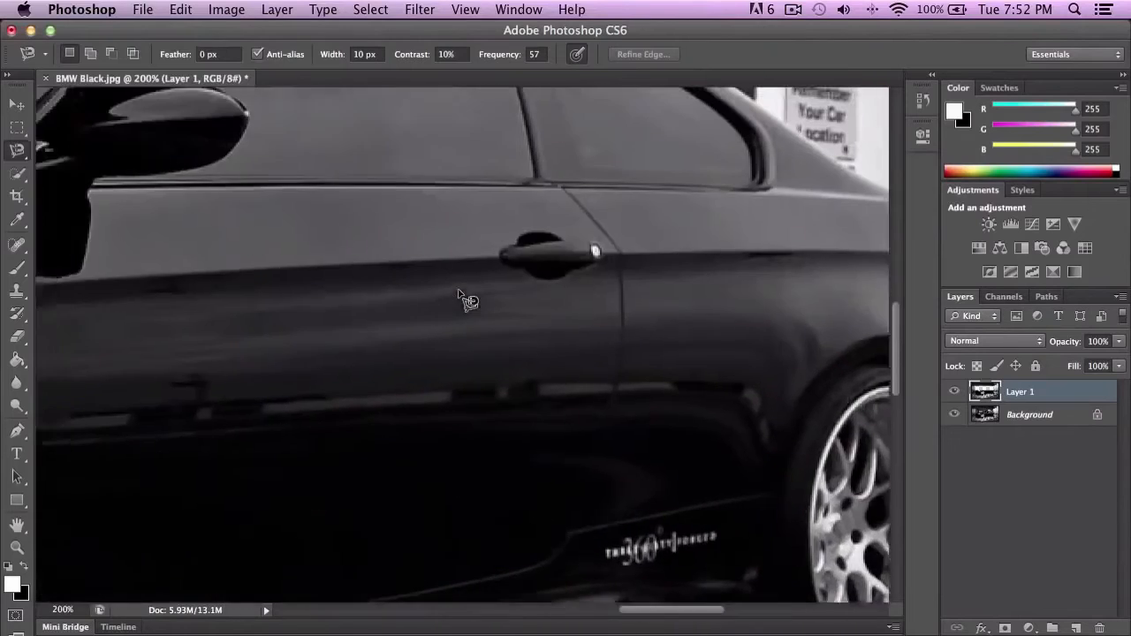
{"action": "scroll", "coordinate": [467, 301], "scroll_direction": "up", "scroll_amount": 3}
{"action": "scroll", "coordinate": [467, 300], "scroll_direction": "right", "scroll_amount": 12}
{"action": "scroll", "coordinate": [467, 300], "scroll_direction": "left", "scroll_amount": 11}
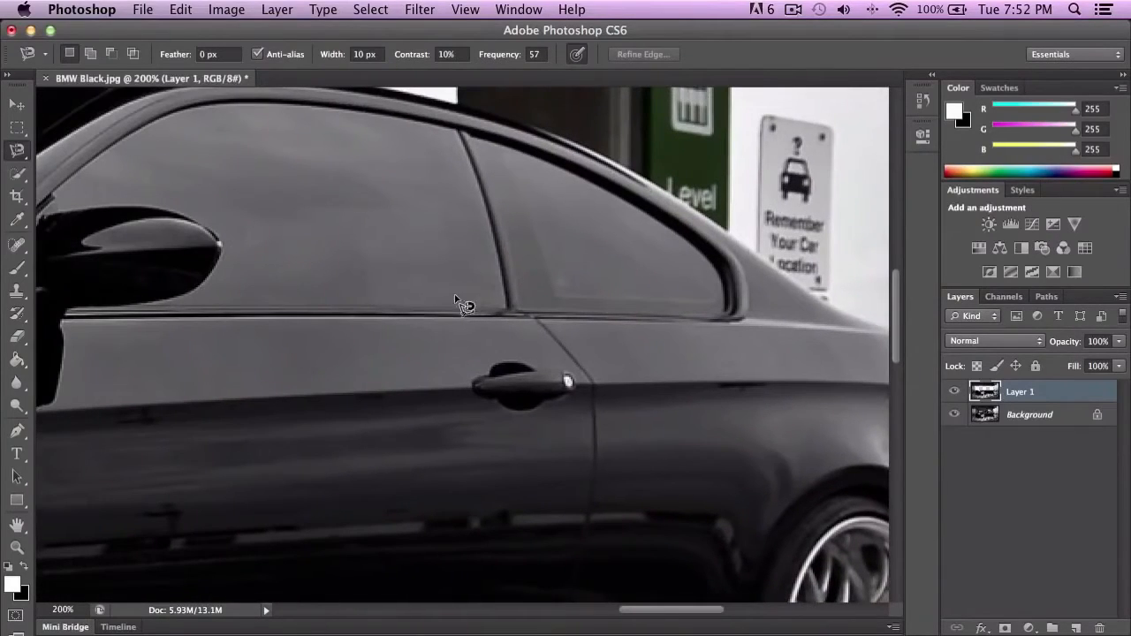
Try a Magnetic Lasso selection along the lower edge of the front side window and deselect it
{"action": "scroll", "coordinate": [316, 315], "scroll_direction": "left", "scroll_amount": 3}
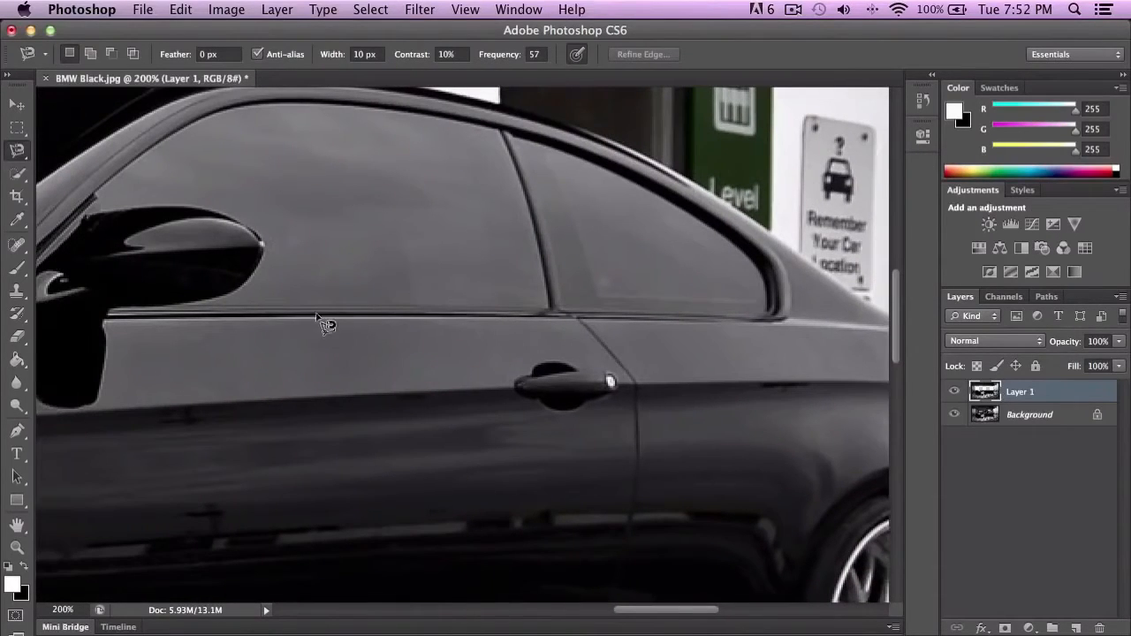
{"action": "left_click", "coordinate": [541, 309]}
{"action": "left_click", "coordinate": [294, 308]}
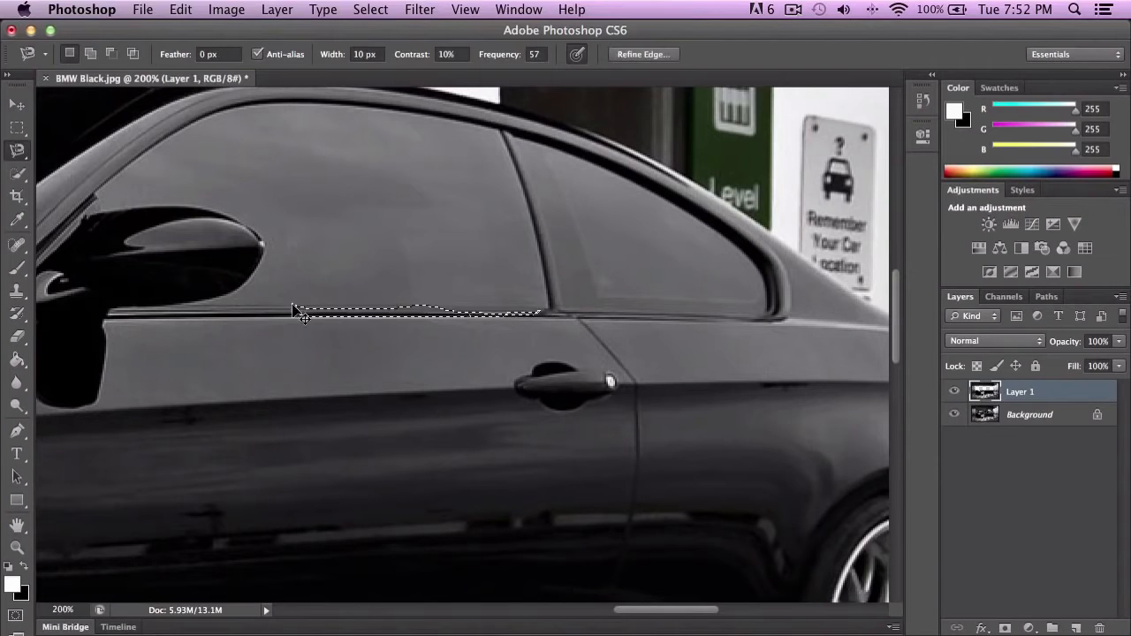
{"action": "key", "text": "super+d"}
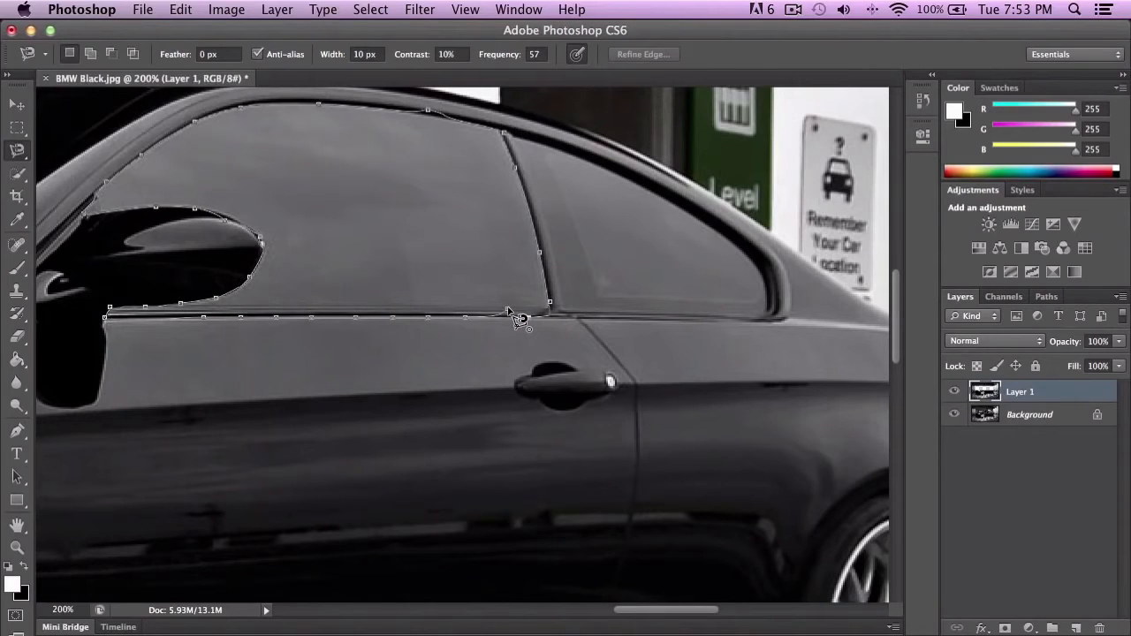
Select the front side window with the Magnetic Lasso tool, following its frame and the side mirror, and deselect it
{"action": "left_click", "coordinate": [520, 320]}
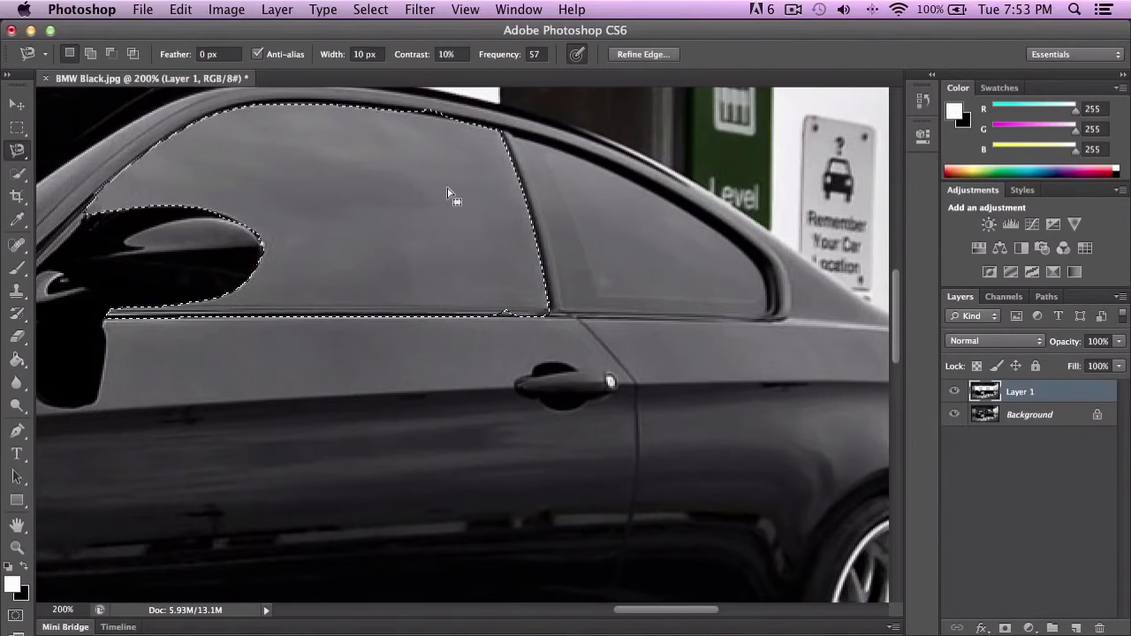
{"action": "key", "text": "super+d"}
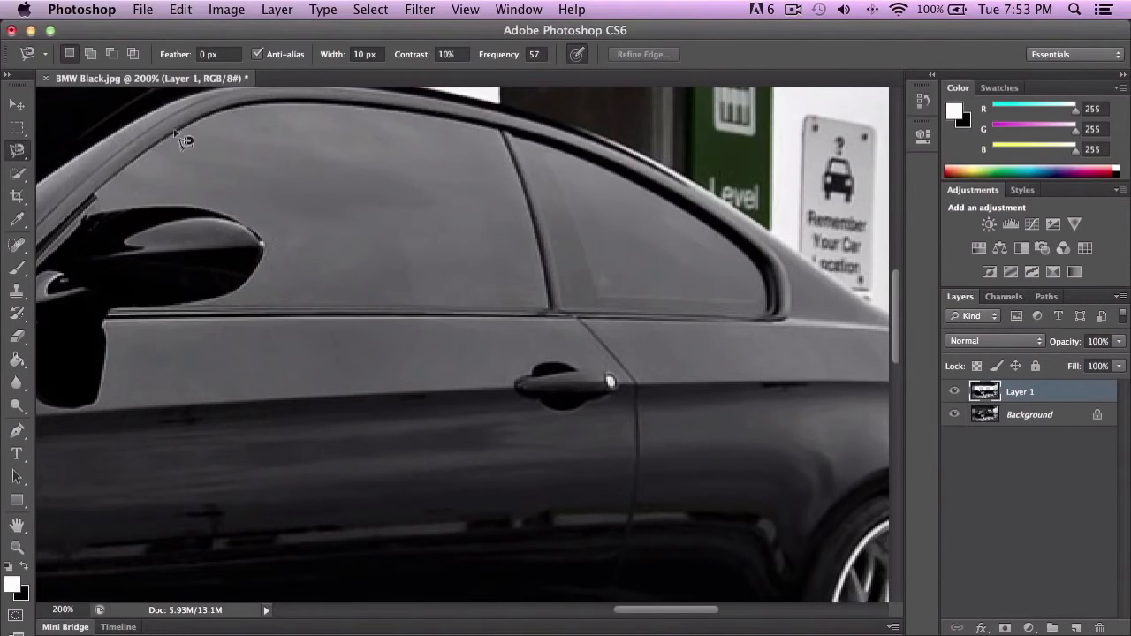
Brush over the front side window with the Quick Selection tool to select it, and deselect it
{"action": "left_click", "coordinate": [18, 174]}
{"action": "left_click", "coordinate": [65, 174]}
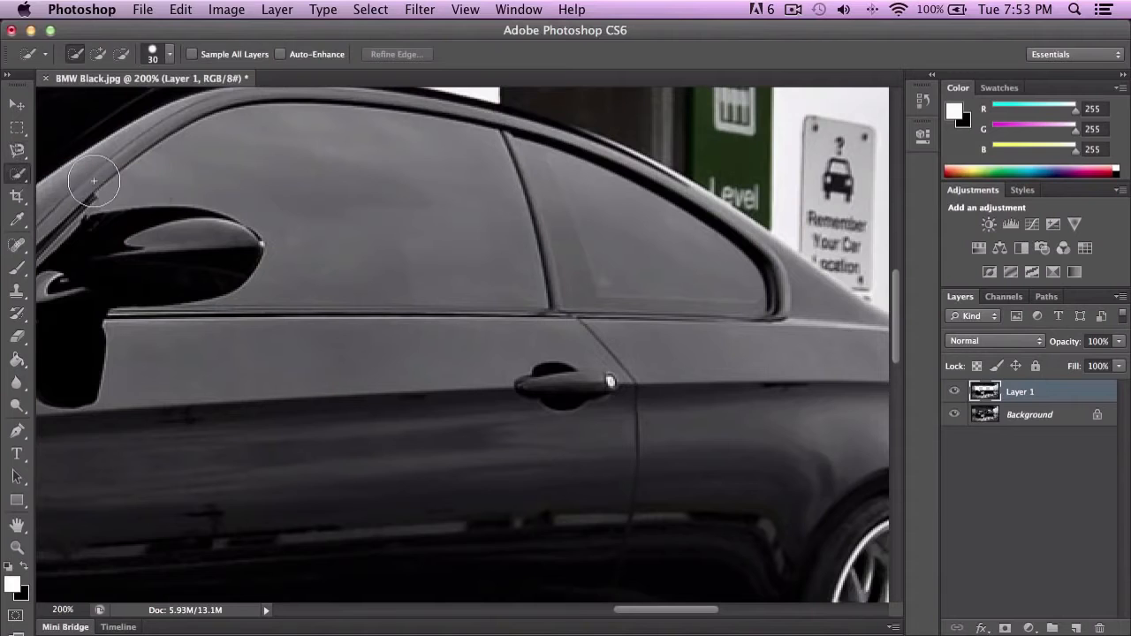
{"action": "scroll", "coordinate": [274, 189], "scroll_direction": "left", "scroll_amount": 5}
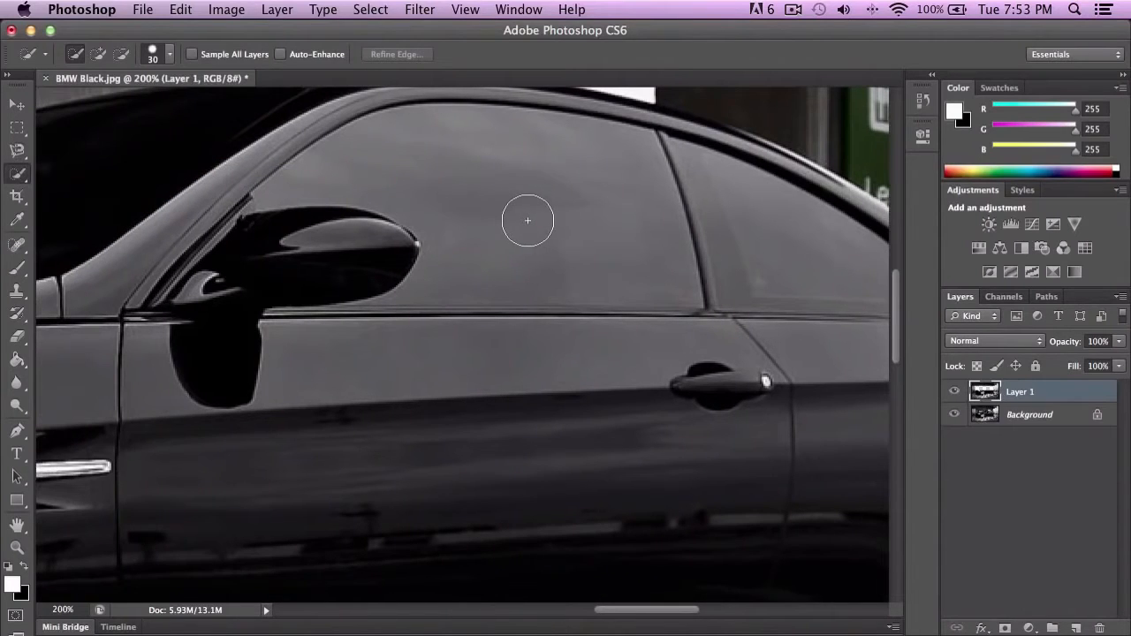
{"action": "scroll", "coordinate": [517, 247], "scroll_direction": "up", "scroll_amount": 3}
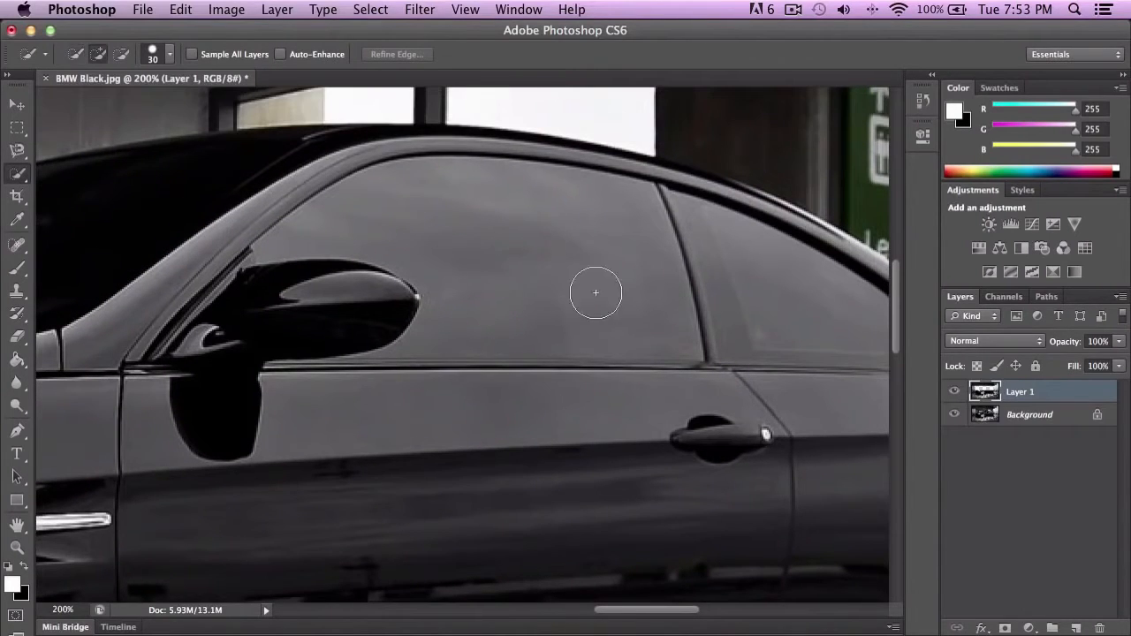
{"action": "mouse_move", "coordinate": [588, 290]}
{"action": "left_mouse_down"}
{"action": "mouse_move", "coordinate": [466, 203]}
{"action": "mouse_move", "coordinate": [521, 212]}
{"action": "left_mouse_up"}
{"action": "key", "text": "ctrl+d"}
Select the bright part of the front headlight with the Quick Selection tool
{"action": "scroll", "coordinate": [560, 374], "scroll_direction": "left", "scroll_amount": 10}
{"action": "scroll", "coordinate": [560, 374], "scroll_direction": "down", "scroll_amount": 2}
{"action": "scroll", "coordinate": [550, 332], "scroll_direction": "left", "scroll_amount": 15}
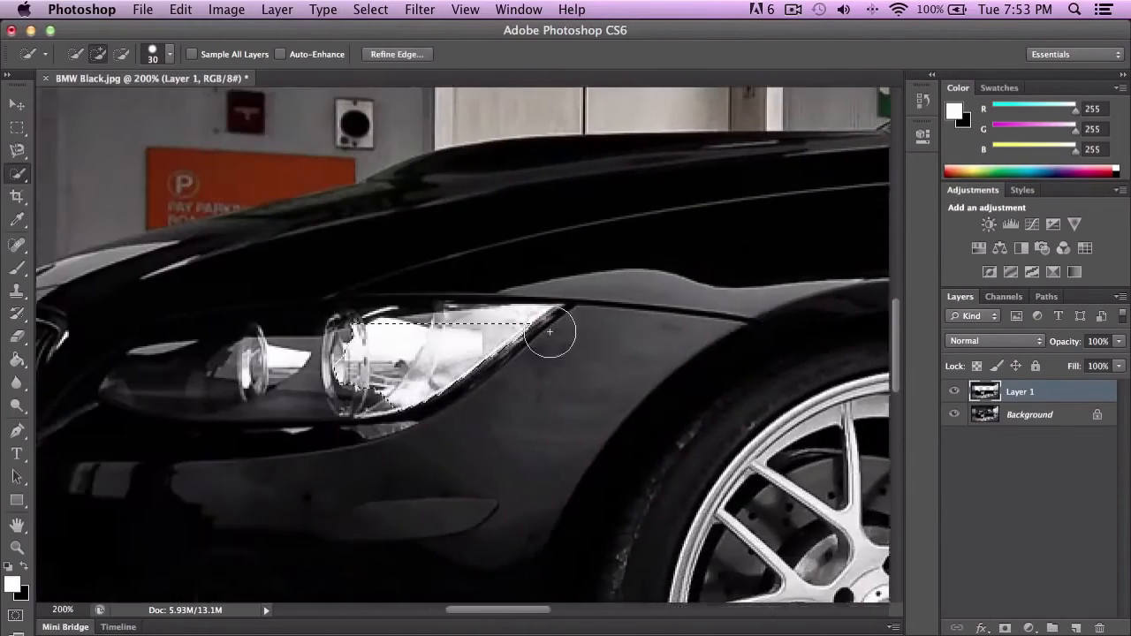
{"action": "scroll", "coordinate": [548, 328], "scroll_direction": "down", "scroll_amount": 5}
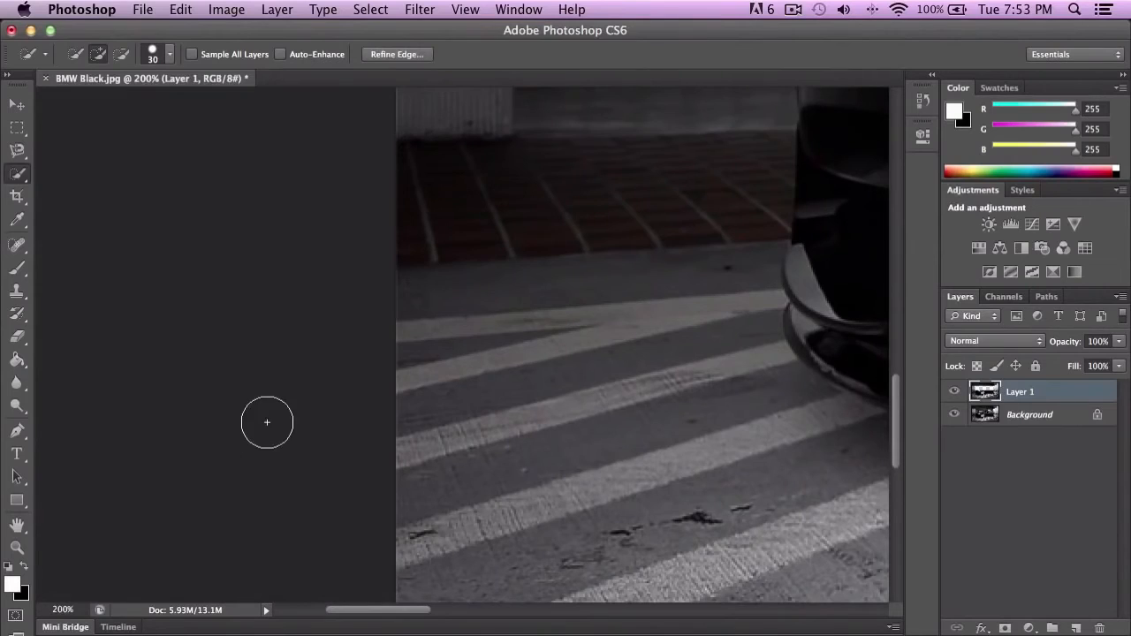
{"action": "key", "text": "super+minus"}
{"action": "key", "text": "super+minus"}
{"action": "key", "text": "super+minus"}
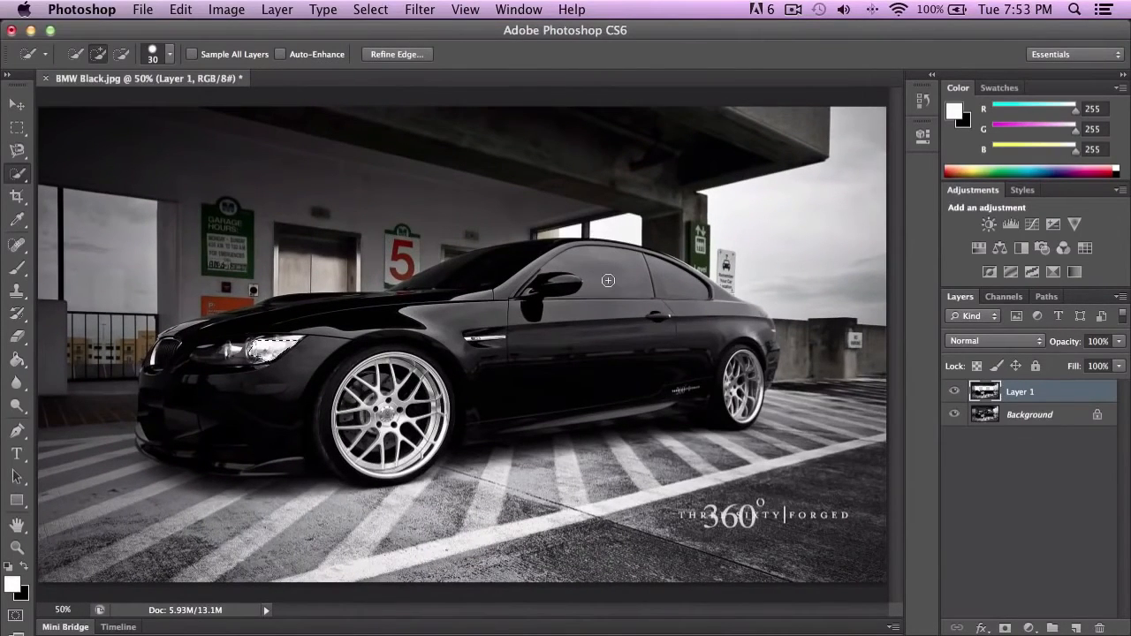
Try extending the quick selection over the door panel, undo the addition and clear the remaining selection
{"action": "key", "text": "super+plus"}
{"action": "key", "text": "super+plus"}
{"action": "scroll", "coordinate": [607, 276], "scroll_direction": "right", "scroll_amount": 4}
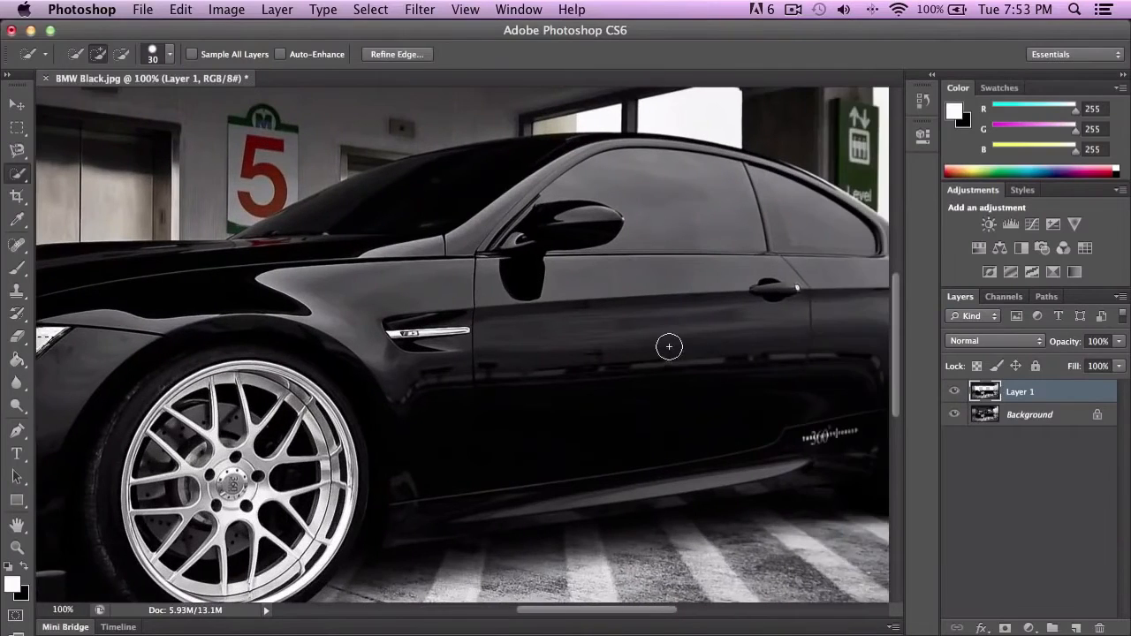
{"action": "left_click_drag", "start_coordinate": [669, 345], "coordinate": [604, 345]}
{"action": "key", "text": "super+z"}
{"action": "key", "text": "super+d"}
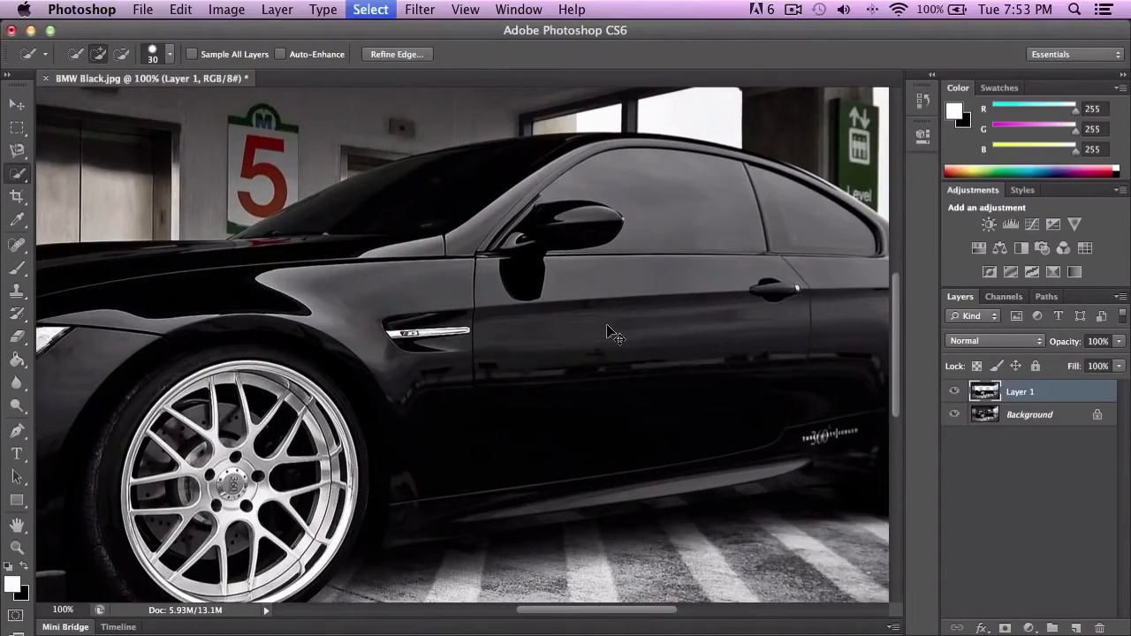
Open BMW Sand.jpg from the Wallpapers HD folder and close BMW Black.jpg without saving its changes
{"action": "scroll", "coordinate": [537, 259], "scroll_direction": "left", "scroll_amount": 5}
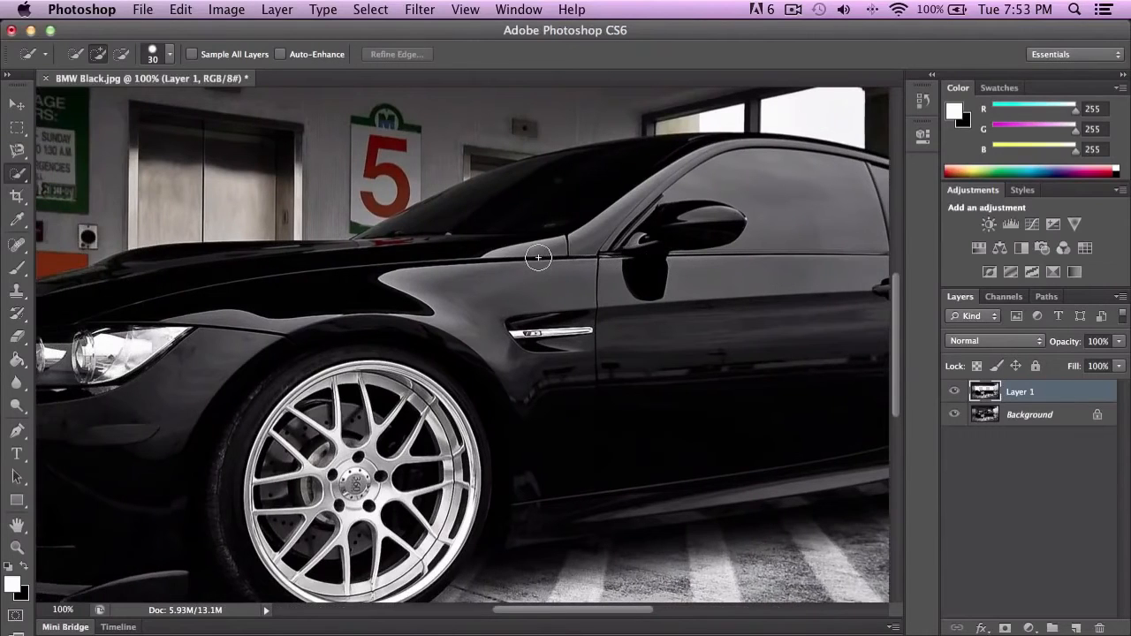
{"action": "scroll", "coordinate": [542, 269], "scroll_direction": "left", "scroll_amount": 8}
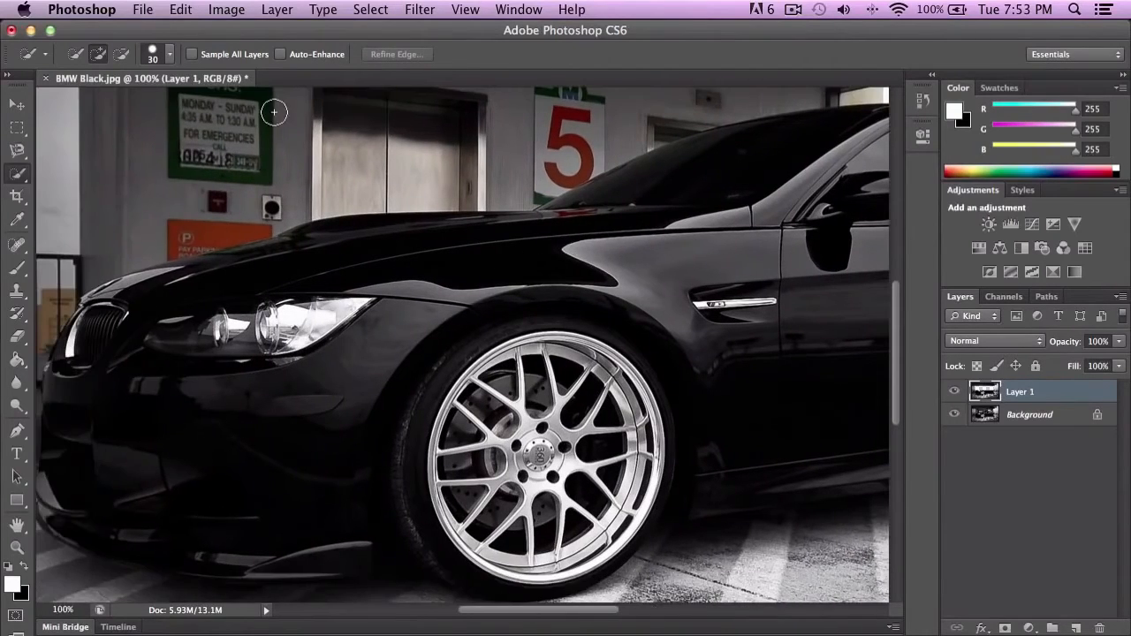
{"action": "left_click", "coordinate": [177, 8]}
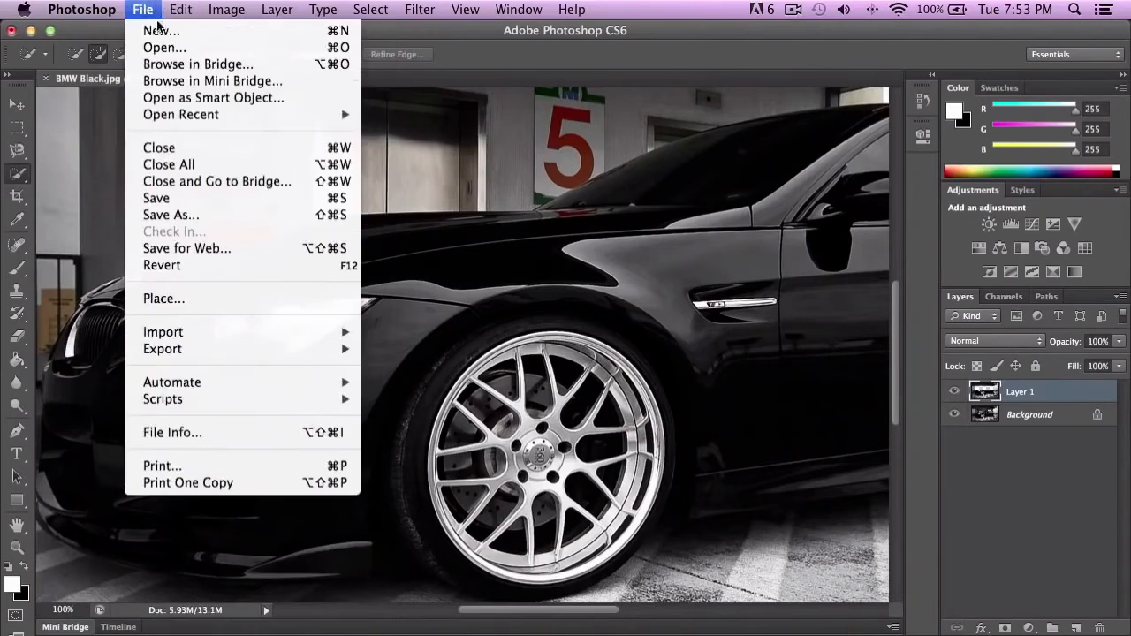
{"action": "left_click", "coordinate": [188, 46]}
{"action": "scroll", "coordinate": [645, 237], "scroll_direction": "down", "scroll_amount": 3}
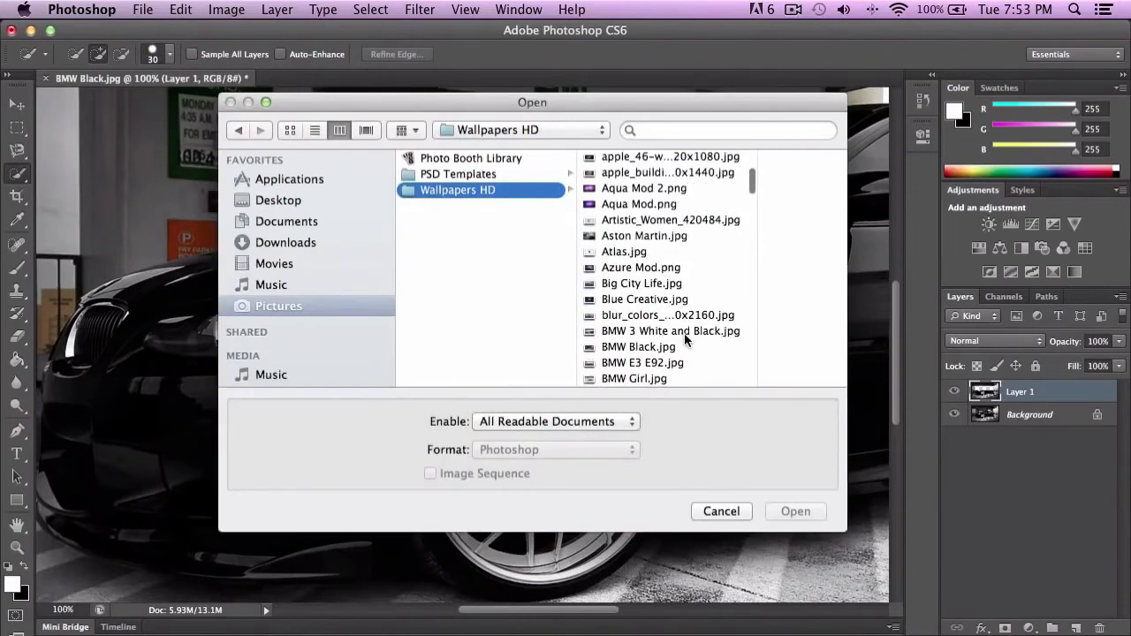
{"action": "left_click", "coordinate": [671, 348]}
{"action": "left_click", "coordinate": [562, 293]}
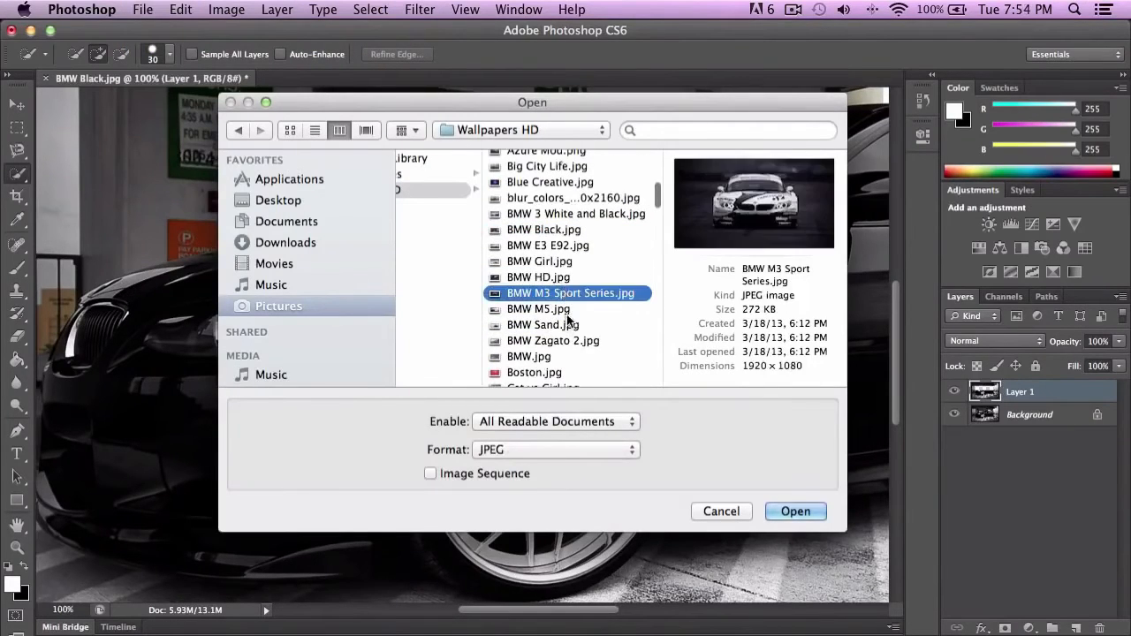
{"action": "left_click", "coordinate": [567, 324]}
{"action": "left_click", "coordinate": [573, 338]}
{"action": "left_click", "coordinate": [566, 312]}
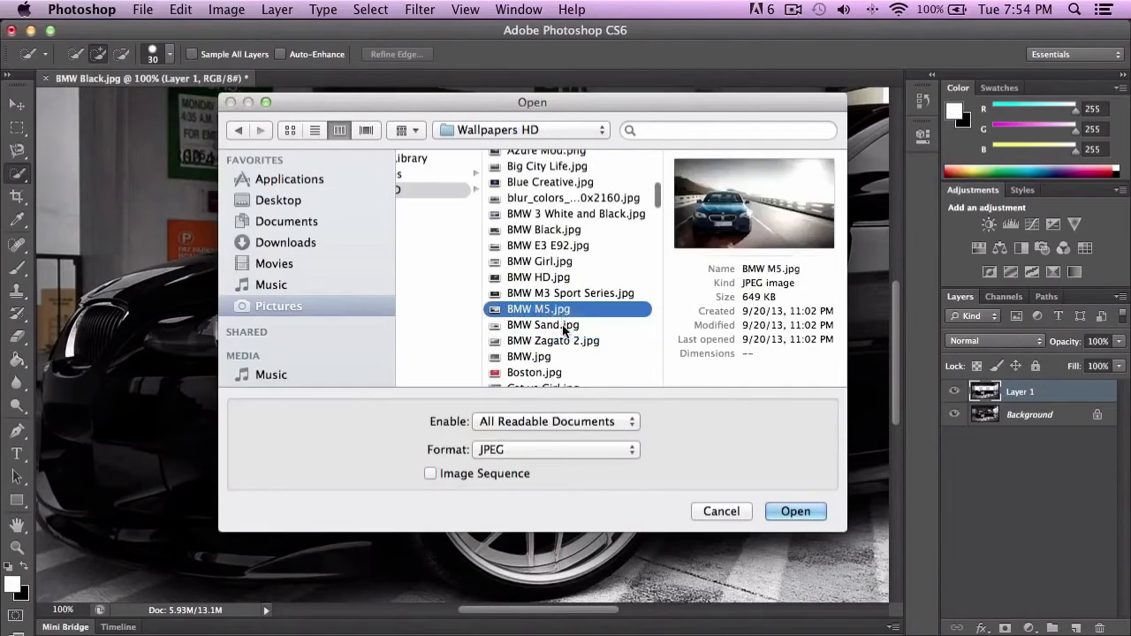
{"action": "left_click", "coordinate": [566, 324]}
{"action": "left_click", "coordinate": [794, 511]}
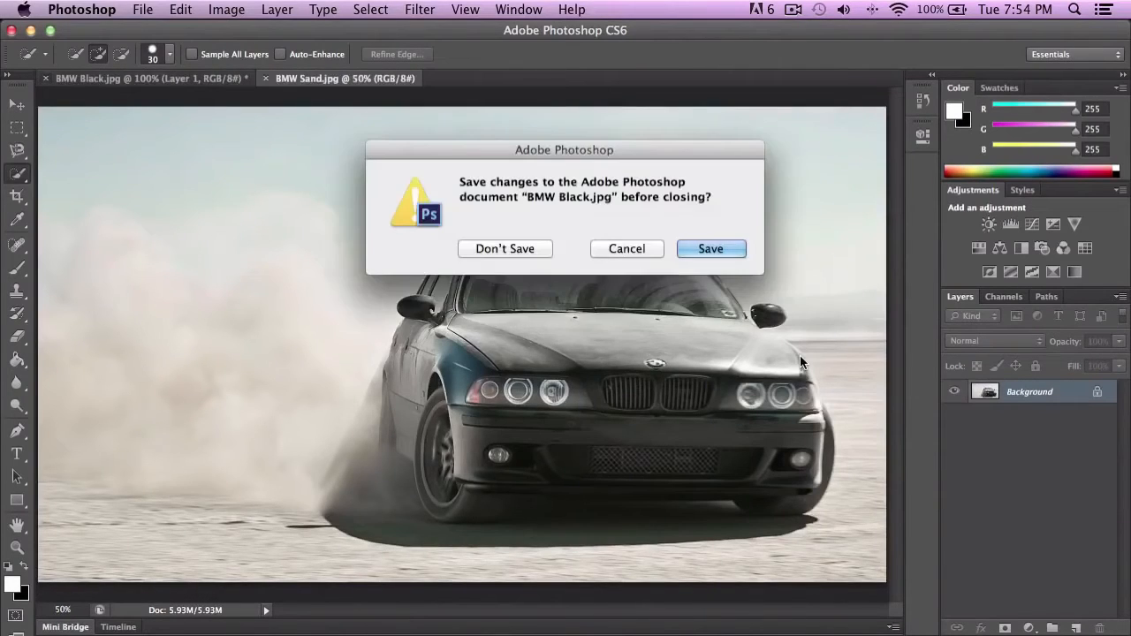
{"action": "left_click", "coordinate": [530, 249]}
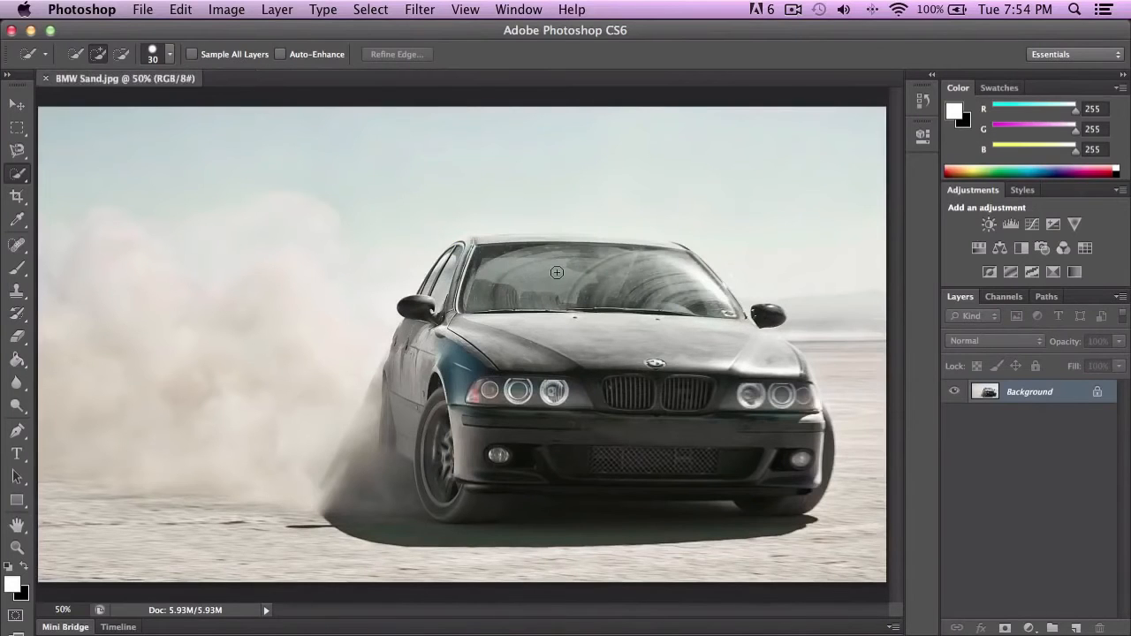
Select the headlight cluster beside the blue fender with the Quick Selection tool, covering its three round lamps
{"action": "key", "text": "super+equal"}
{"action": "key", "text": "super+equal"}
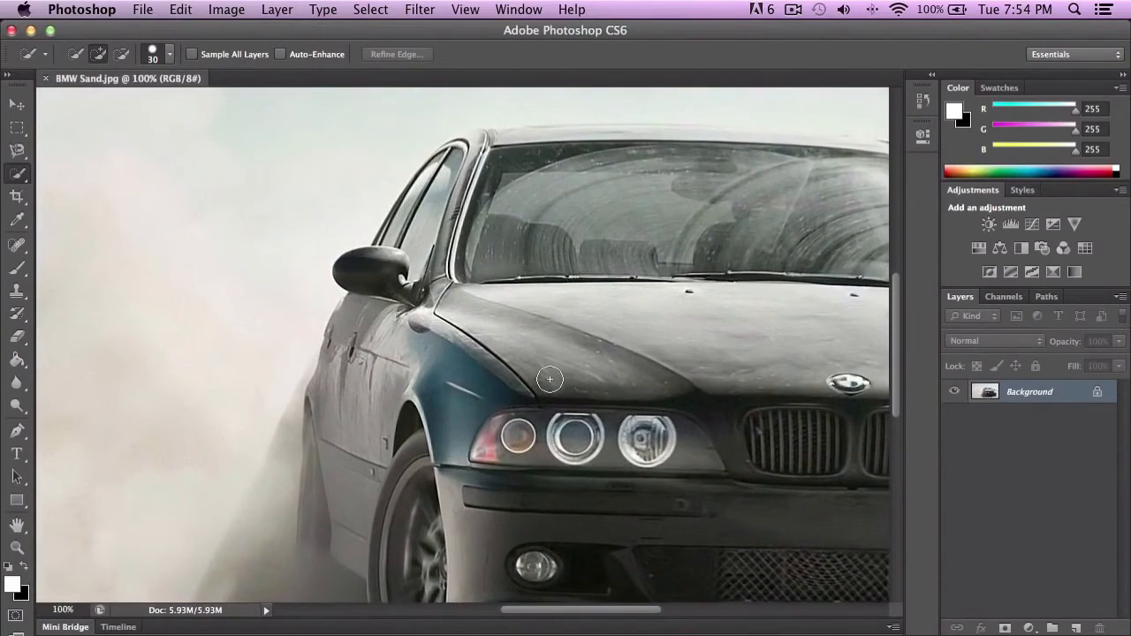
{"action": "scroll", "coordinate": [577, 398], "scroll_direction": "down", "scroll_amount": 2}
{"action": "left_click_drag", "start_coordinate": [672, 398], "coordinate": [520, 398]}
{"action": "mouse_move", "coordinate": [669, 401]}
{"action": "left_mouse_down"}
{"action": "mouse_move", "coordinate": [696, 412]}
{"action": "mouse_move", "coordinate": [634, 387]}
{"action": "left_mouse_up"}
{"action": "left_click_drag", "start_coordinate": [557, 387], "coordinate": [529, 378]}
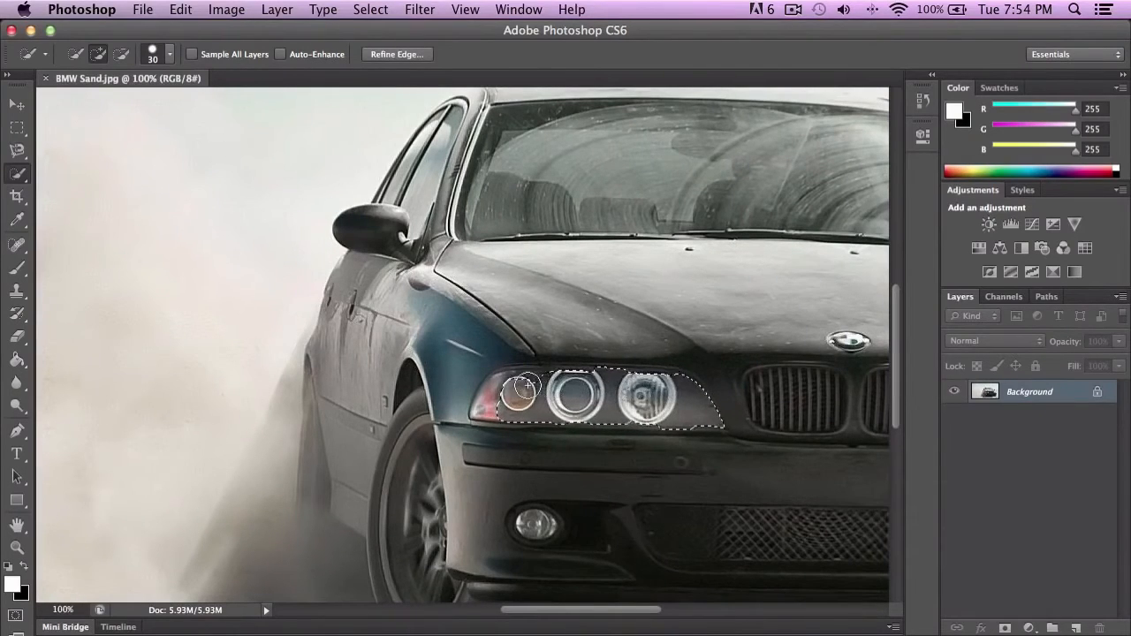
Extend the quick selection from the headlight across the car's hood and windshield
{"action": "mouse_move", "coordinate": [757, 293]}
{"action": "left_mouse_down"}
{"action": "mouse_move", "coordinate": [698, 259]}
{"action": "mouse_move", "coordinate": [524, 190]}
{"action": "left_mouse_up"}
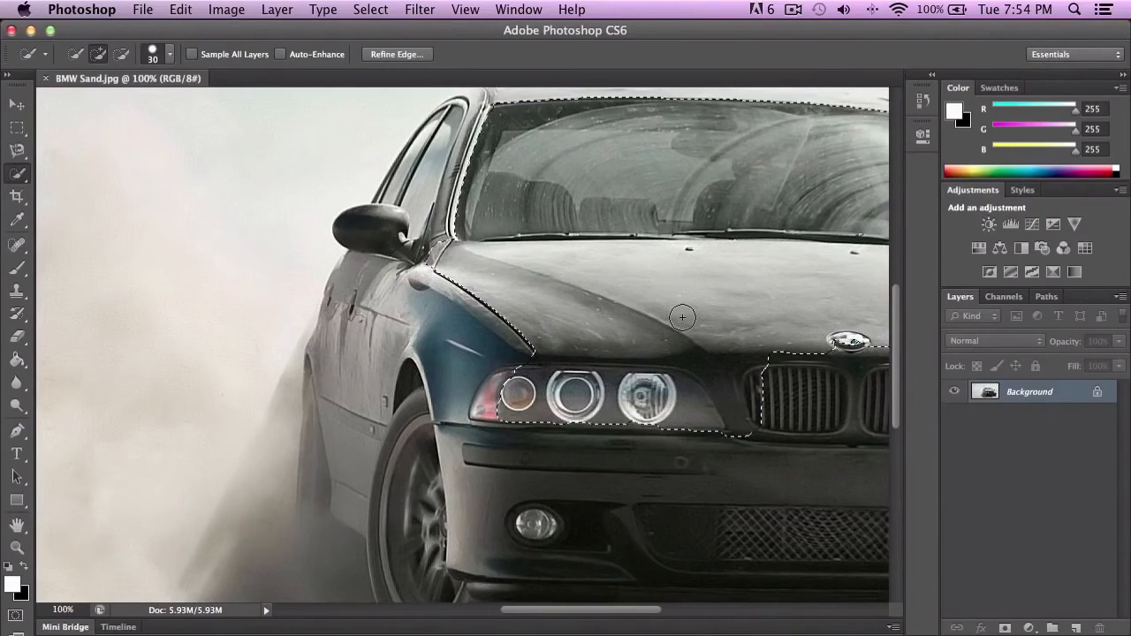
{"action": "scroll", "coordinate": [705, 341], "scroll_direction": "right", "scroll_amount": 3}
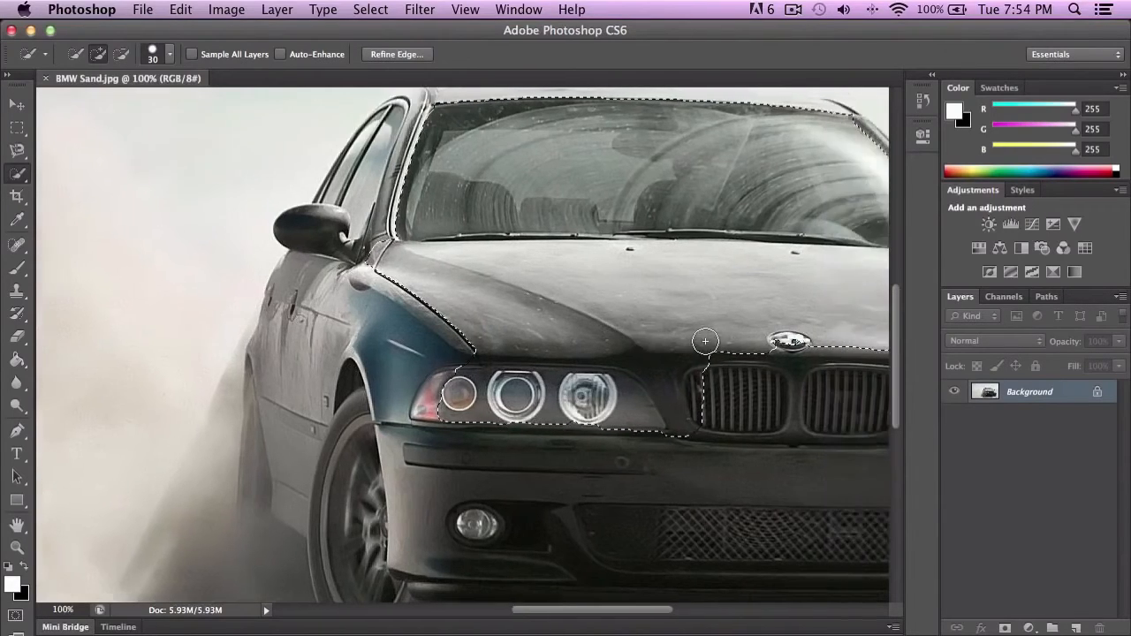
{"action": "scroll", "coordinate": [705, 342], "scroll_direction": "right", "scroll_amount": 4}
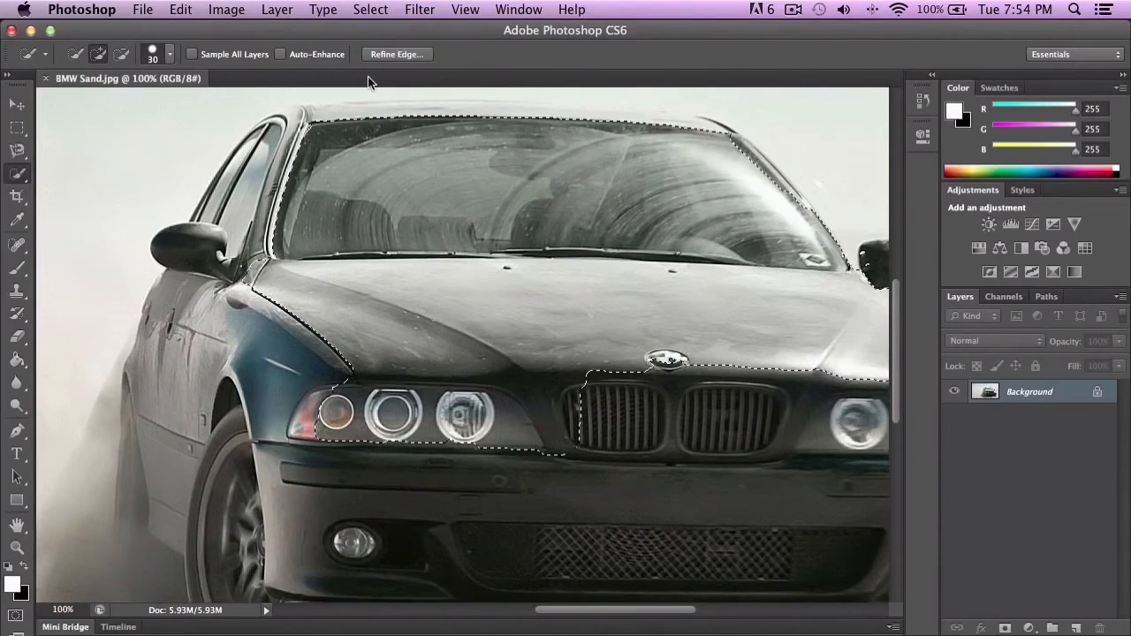
Try a Brightness/Contrast adjustment on the selected hood, windshield and headlight, and deselect the area
{"action": "left_click", "coordinate": [226, 8]}
{"action": "mouse_move", "coordinate": [309, 65]}
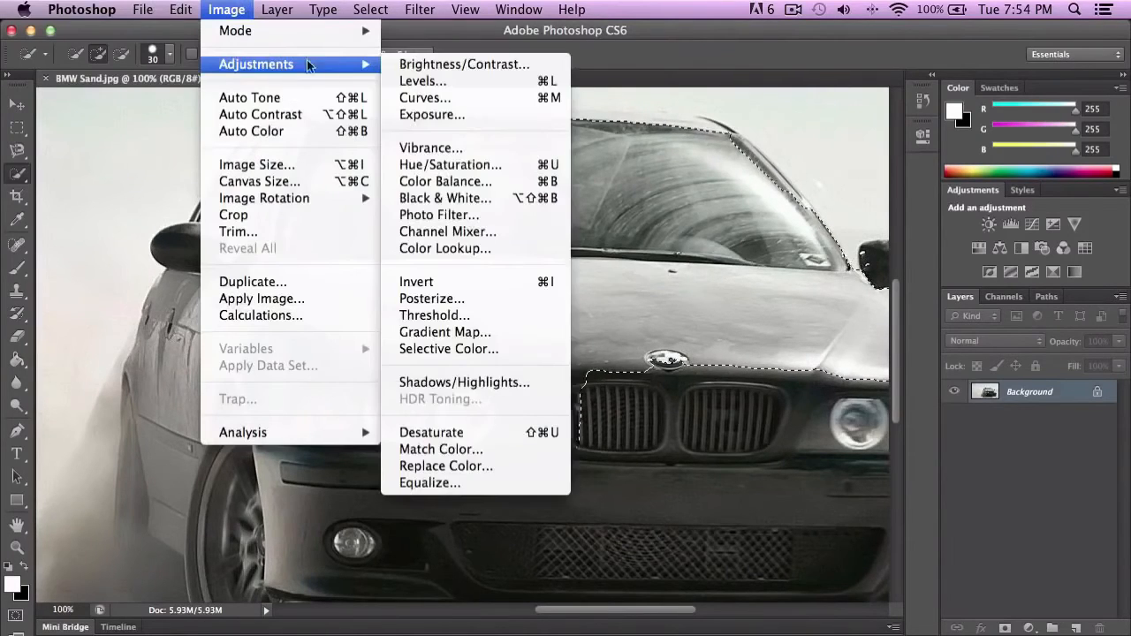
{"action": "left_click", "coordinate": [464, 65]}
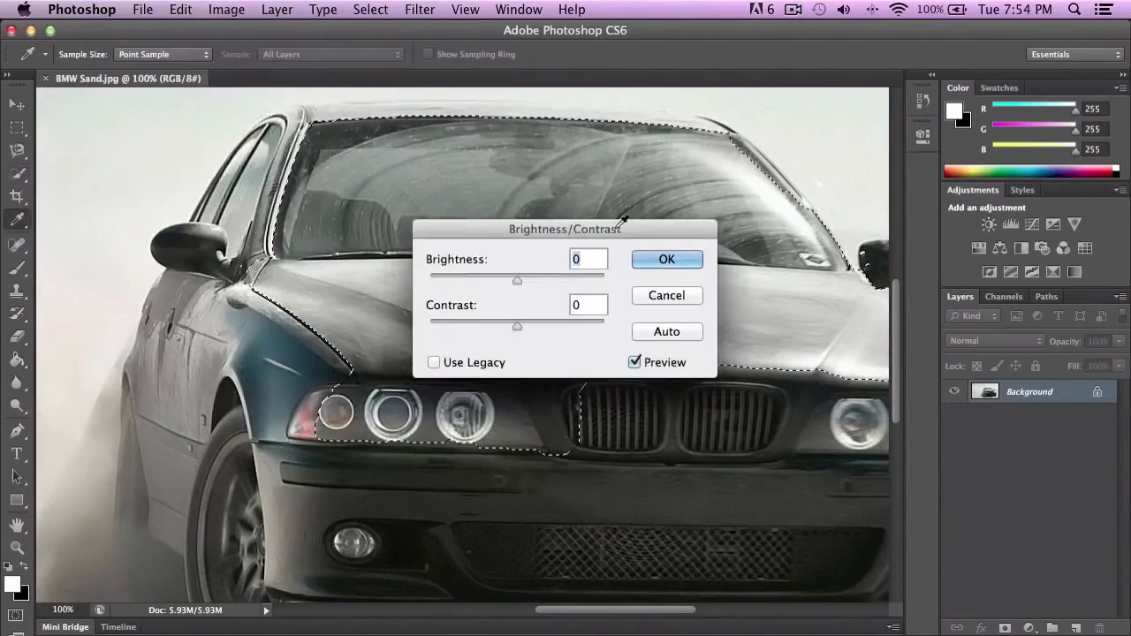
{"action": "mouse_move", "coordinate": [537, 274]}
{"action": "left_mouse_down"}
{"action": "mouse_move", "coordinate": [581, 276]}
{"action": "mouse_move", "coordinate": [486, 274]}
{"action": "mouse_move", "coordinate": [555, 276]}
{"action": "left_mouse_up"}
{"action": "left_click", "coordinate": [641, 260]}
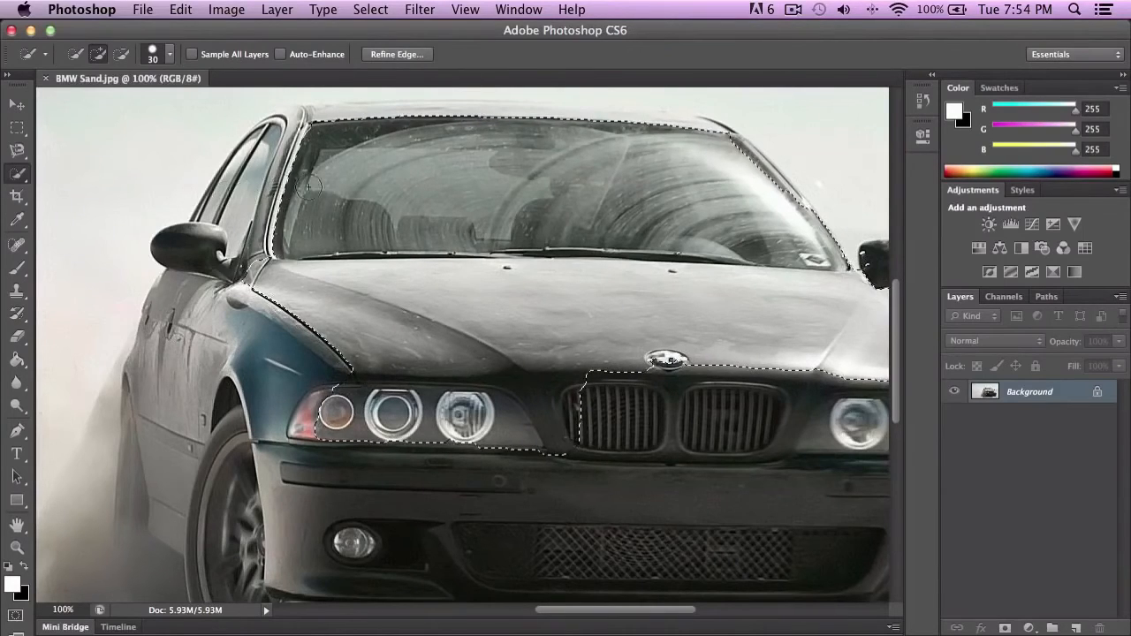
{"action": "key", "text": "super+d"}
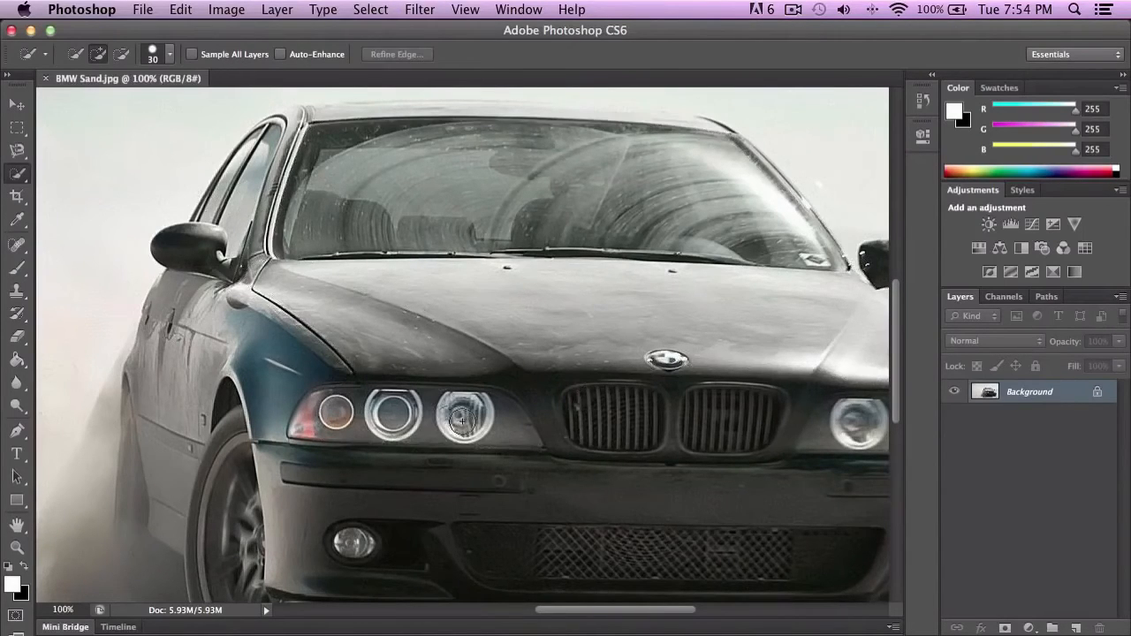
Select only the round headlamp nearest the grille with the Quick Selection tool and deselect it
{"action": "left_click_drag", "start_coordinate": [465, 408], "coordinate": [466, 424]}
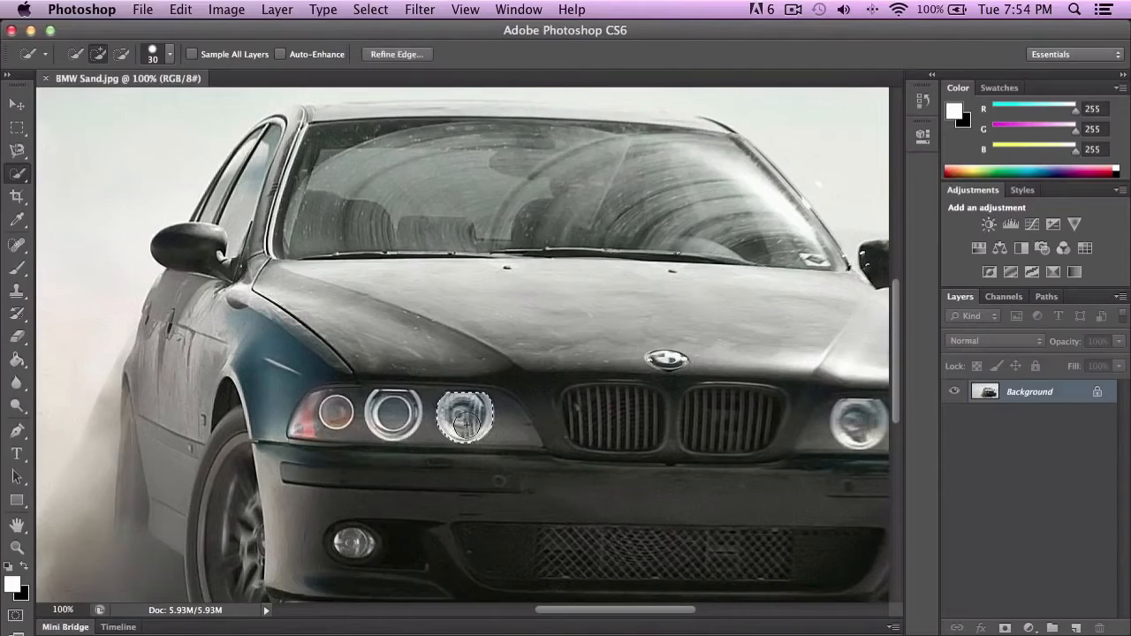
{"action": "key", "text": "super+d"}
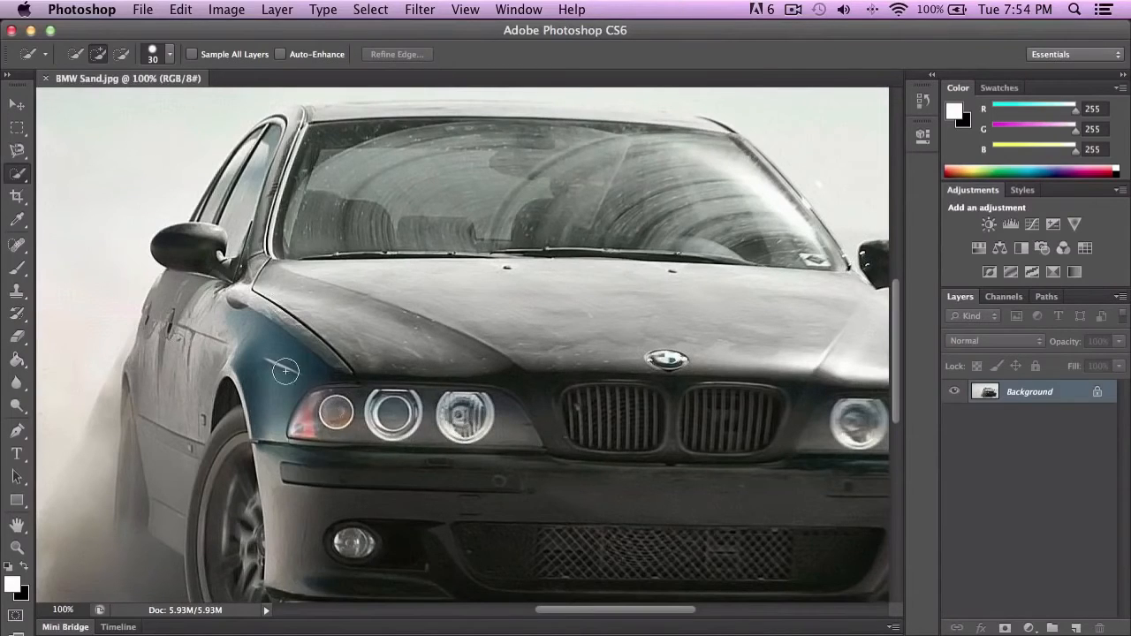
Select the light area of the car's hood with the Magic Wand tool at tolerance 32
{"action": "left_click", "coordinate": [22, 179]}
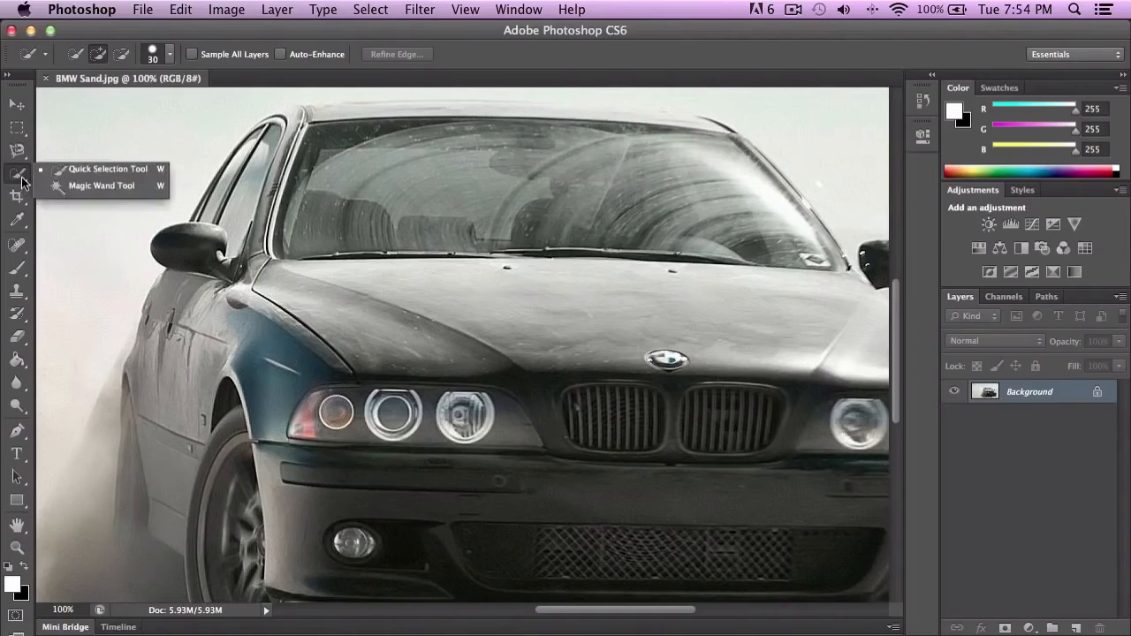
{"action": "left_click", "coordinate": [82, 187]}
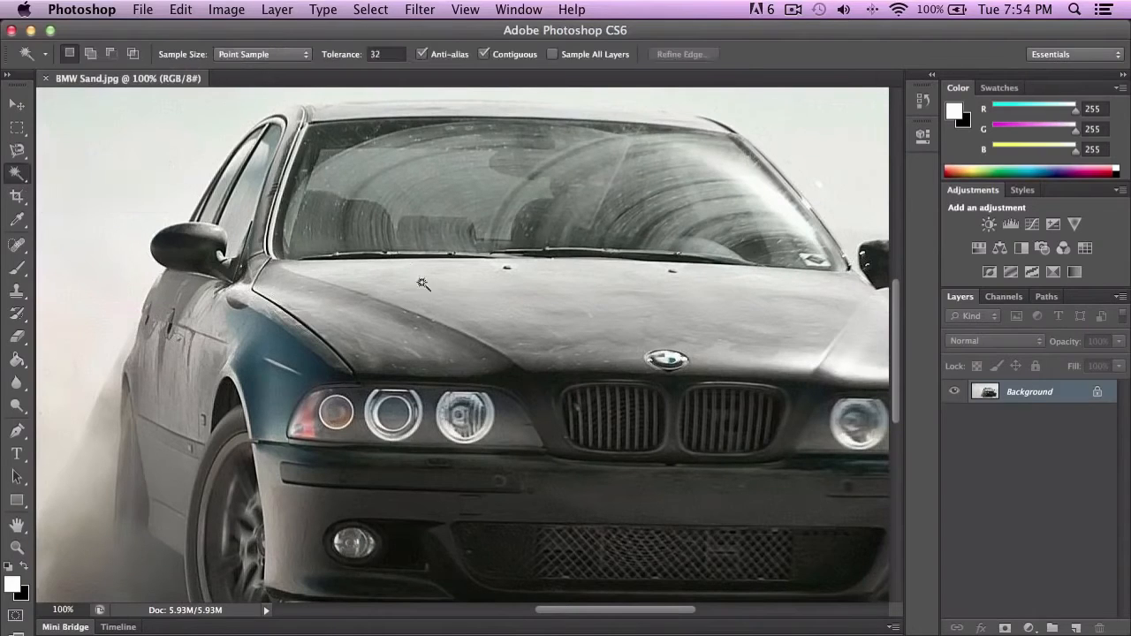
{"action": "left_click", "coordinate": [102, 186]}
{"action": "left_click", "coordinate": [525, 305]}
{"action": "key", "text": "ctrl+d"}
{"action": "left_click", "coordinate": [509, 303]}
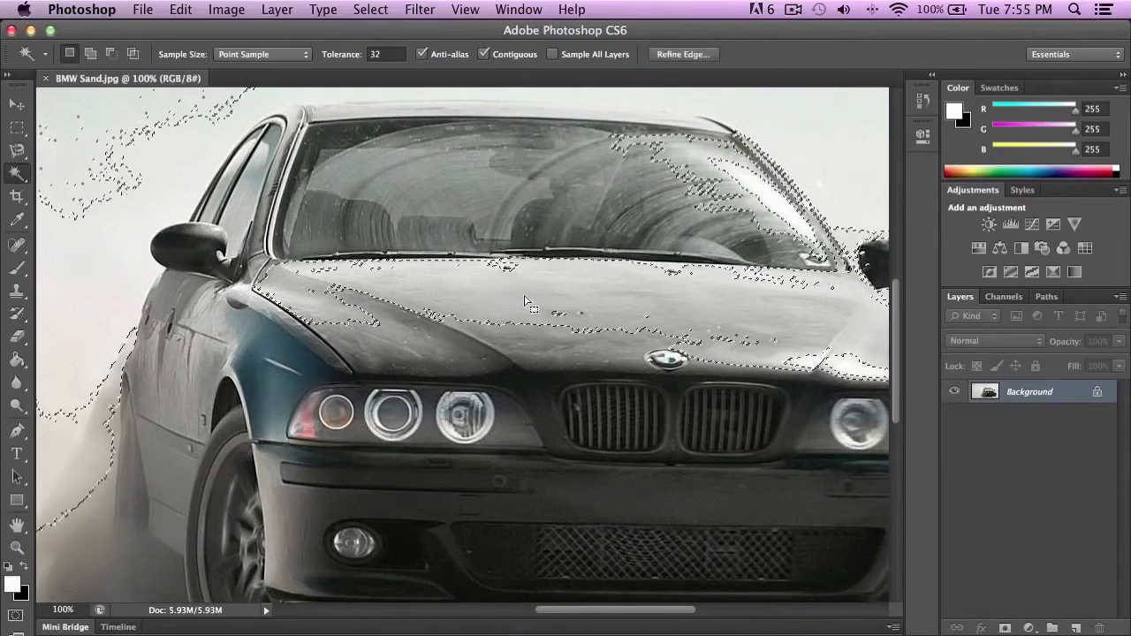
Examine how far the Magic Wand selection spreads over the sky, windshield, hood and sandy ground
{"action": "scroll", "coordinate": [490, 316], "scroll_direction": "down", "scroll_amount": 2}
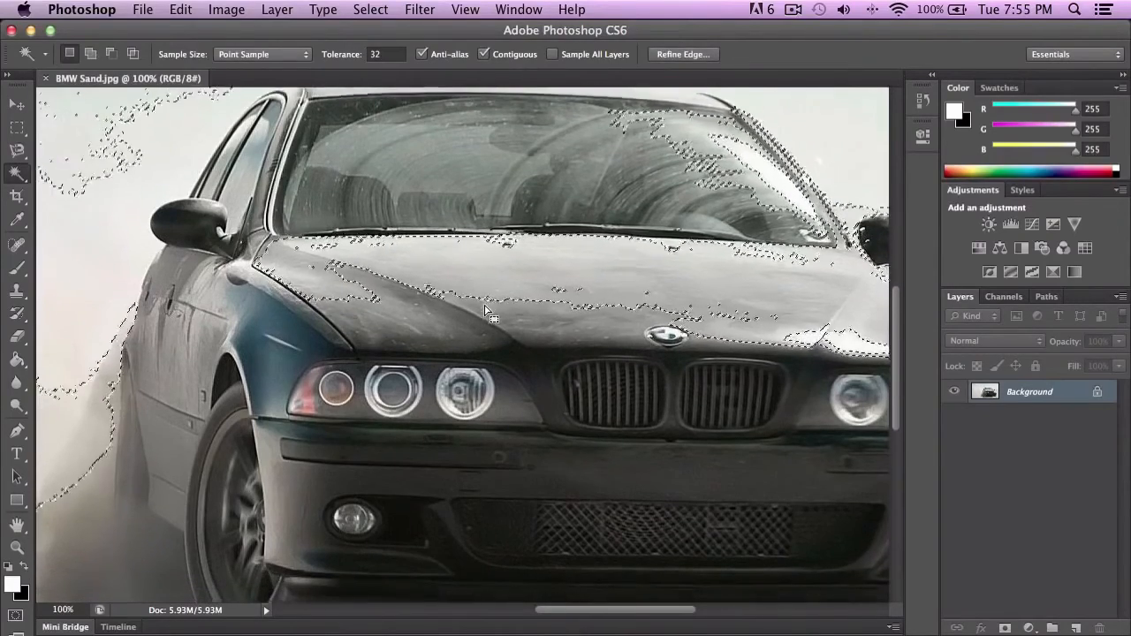
{"action": "scroll", "coordinate": [485, 309], "scroll_direction": "down", "scroll_amount": 2}
{"action": "scroll", "coordinate": [485, 308], "scroll_direction": "up", "scroll_amount": 10}
{"action": "scroll", "coordinate": [485, 306], "scroll_direction": "up", "scroll_amount": 12}
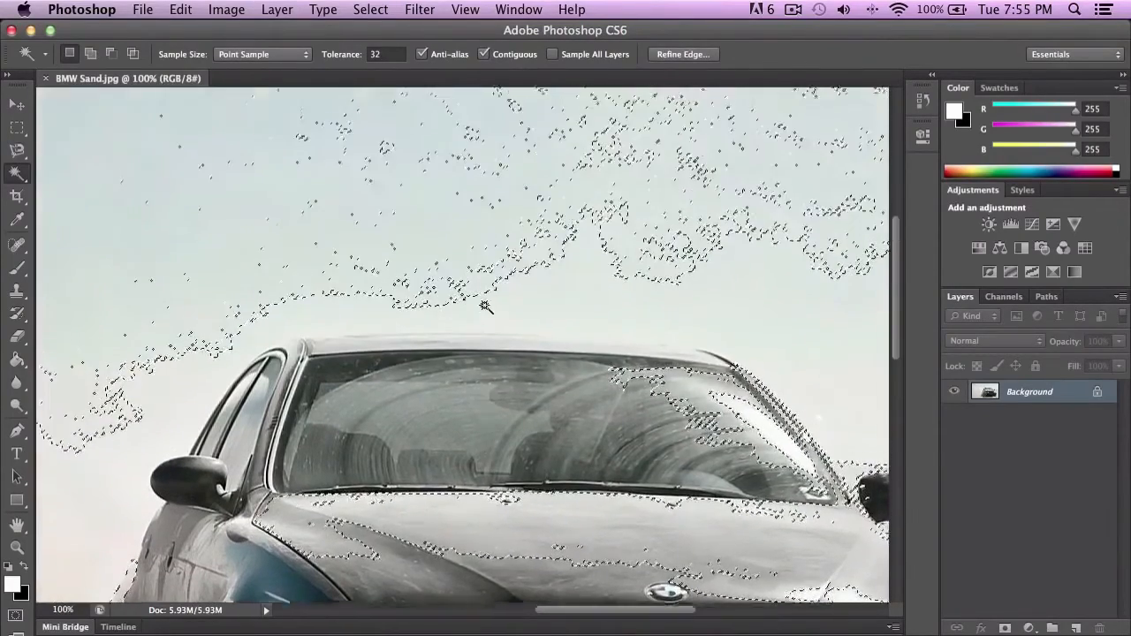
{"action": "scroll", "coordinate": [485, 306], "scroll_direction": "down", "scroll_amount": 15}
{"action": "scroll", "coordinate": [485, 305], "scroll_direction": "down", "scroll_amount": 18}
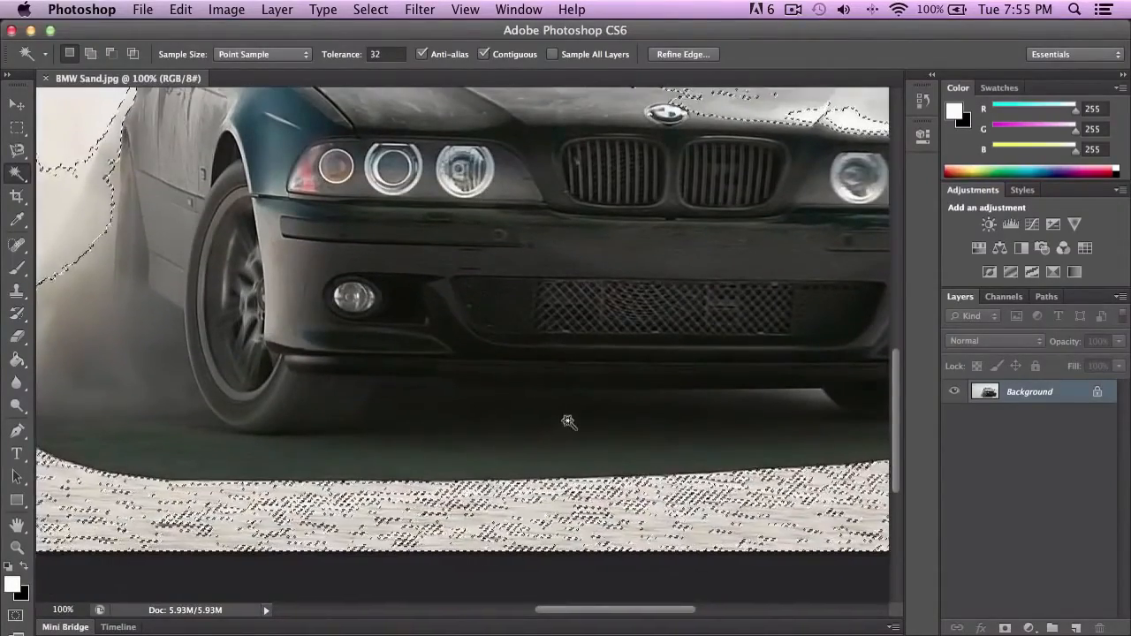
{"action": "scroll", "coordinate": [497, 431], "scroll_direction": "up", "scroll_amount": 17}
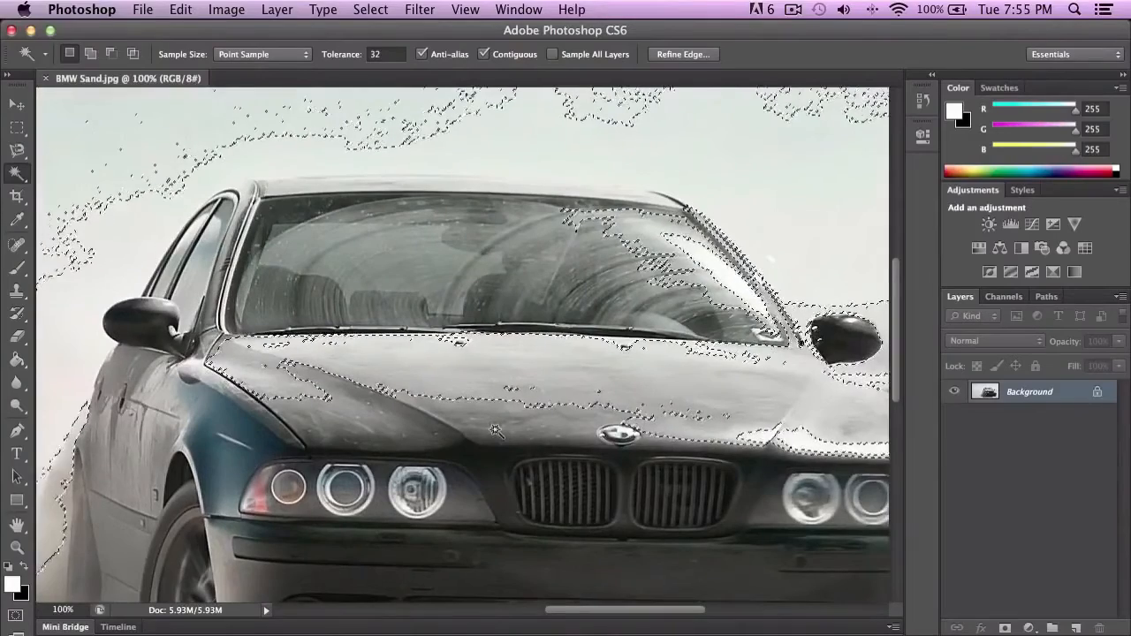
{"action": "scroll", "coordinate": [486, 415], "scroll_direction": "right", "scroll_amount": 2}
Clear the hood selection, select the windshield glass with the Magic Wand tool, and deselect it
{"action": "key", "text": "super+d"}
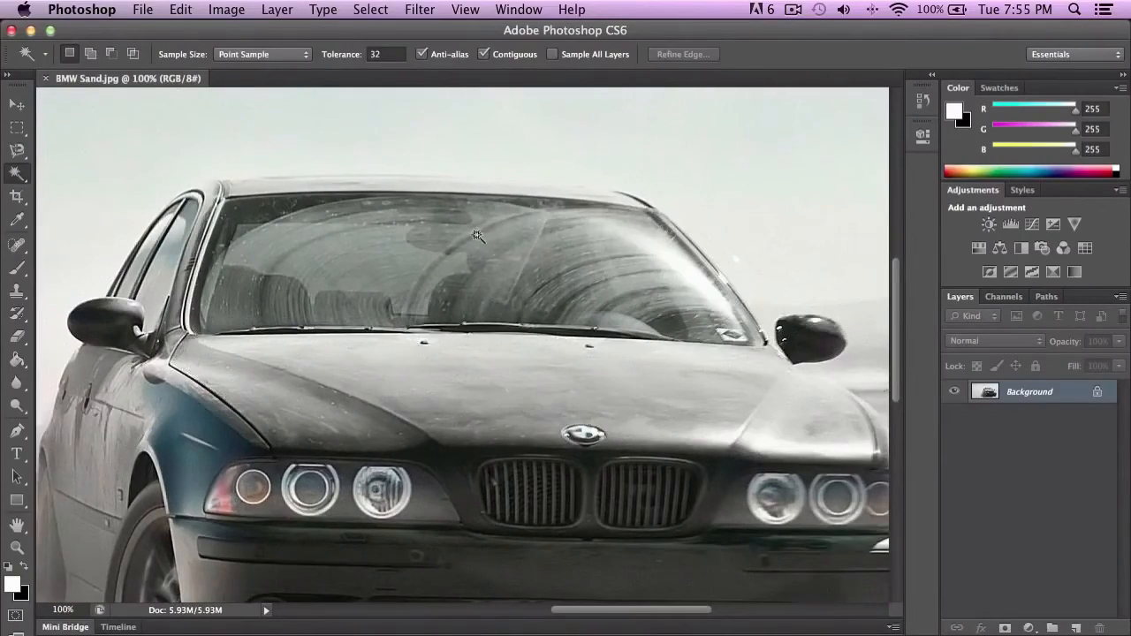
{"action": "left_click", "coordinate": [457, 262]}
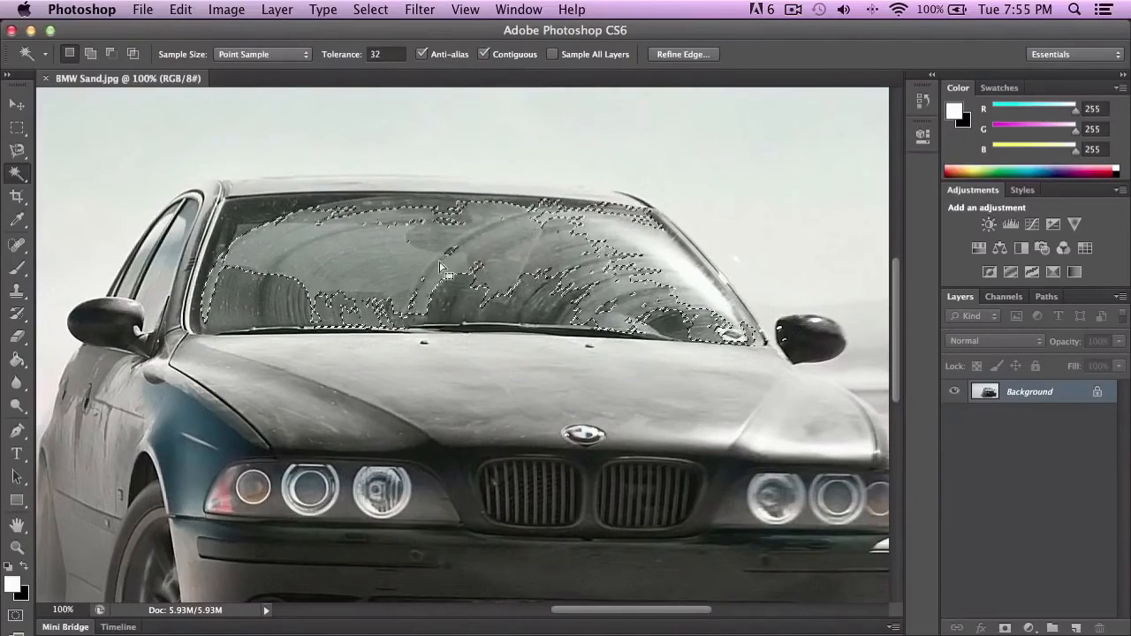
{"action": "key", "text": "super+d"}
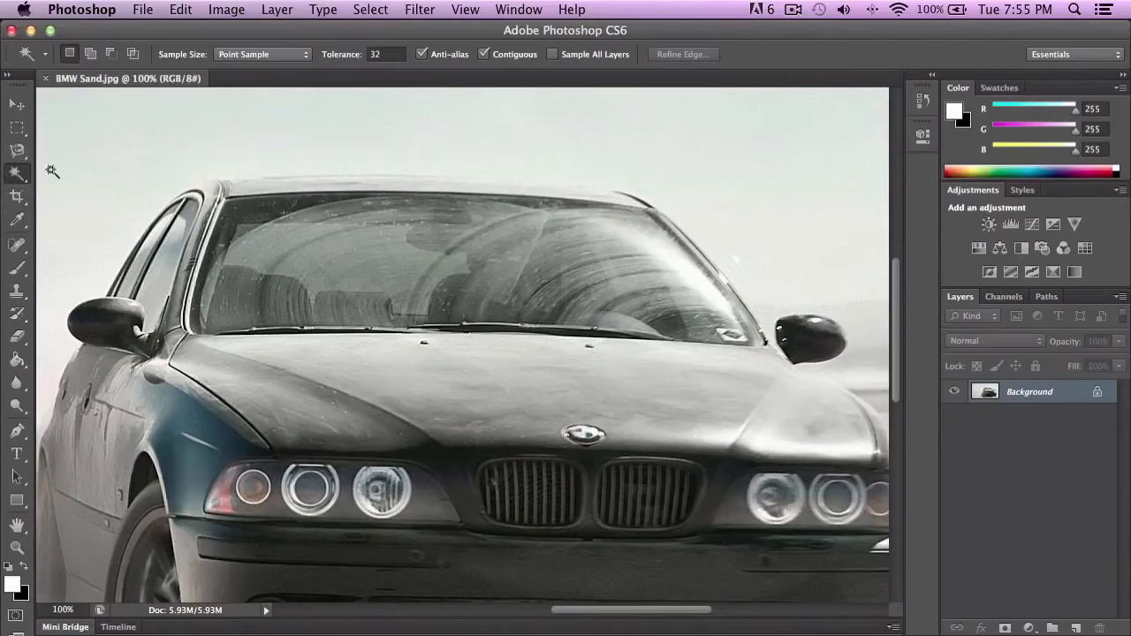
Start an unconstrained crop of the whole BMW image and trim the frame's height from the lower and upper edges
{"action": "left_click", "coordinate": [17, 198]}
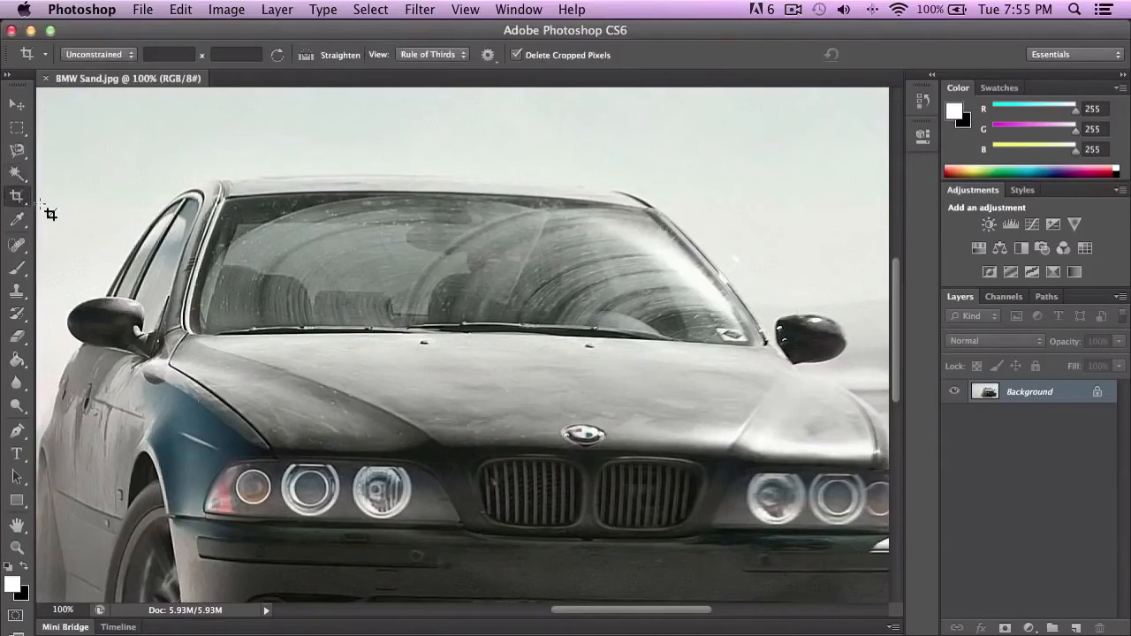
{"action": "key", "text": "super+minus"}
{"action": "key", "text": "super+minus"}
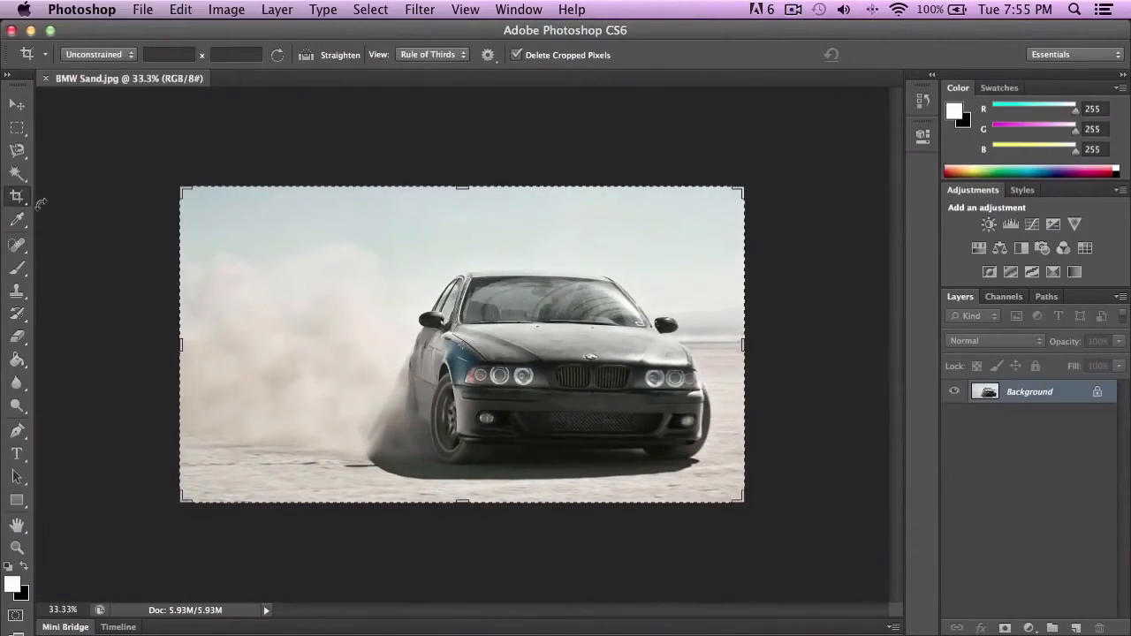
{"action": "key", "text": "super+plus"}
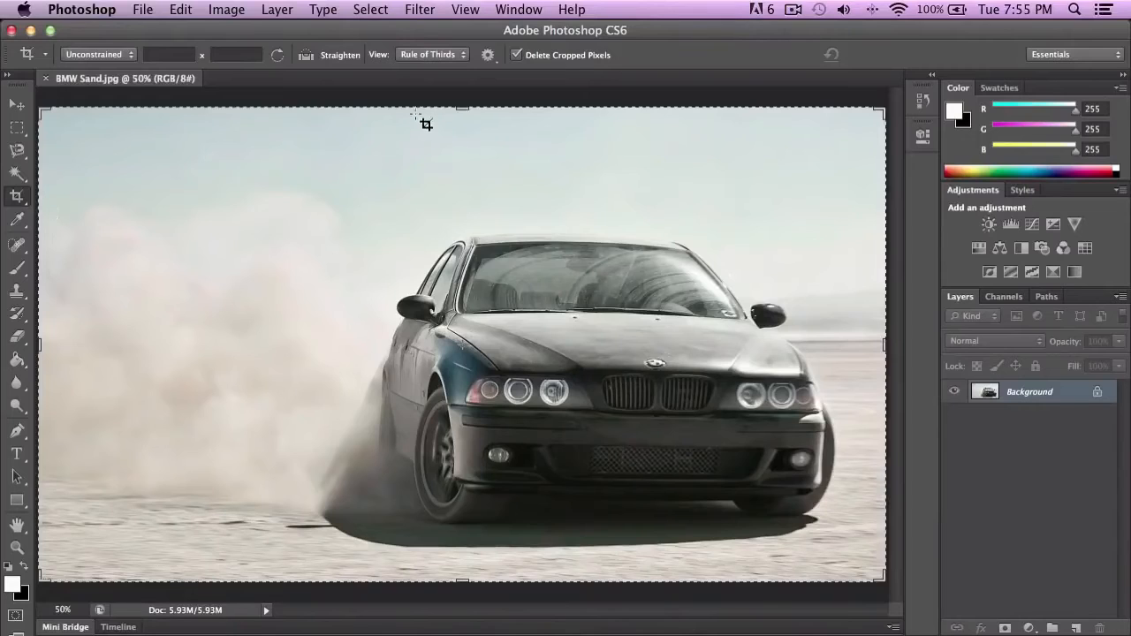
{"action": "key", "text": "super+minus"}
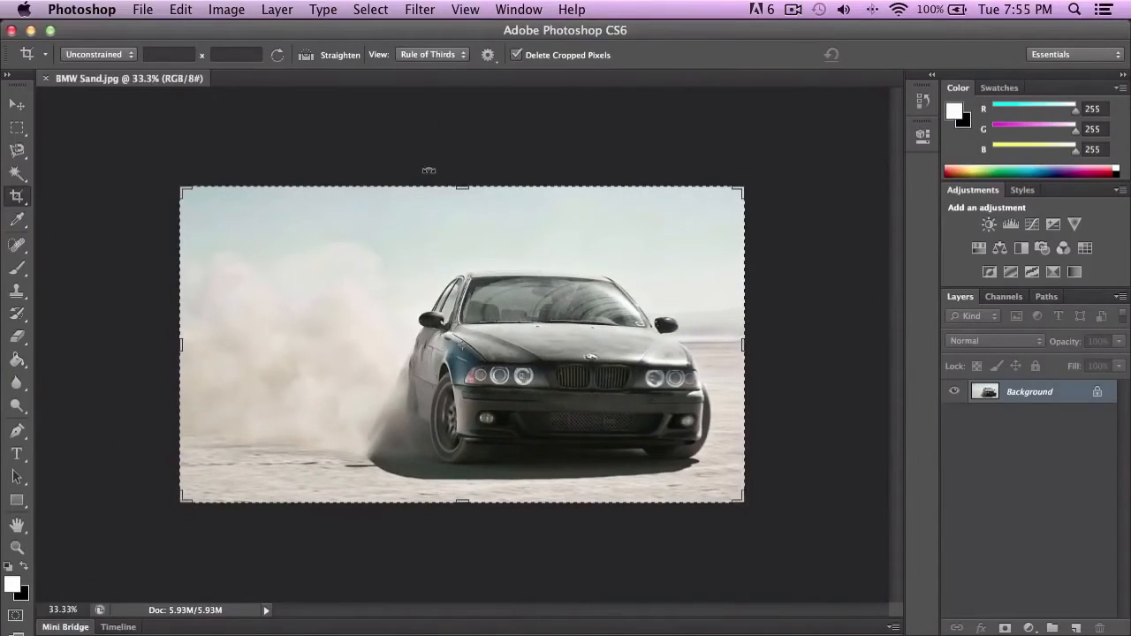
{"action": "left_click", "coordinate": [17, 196]}
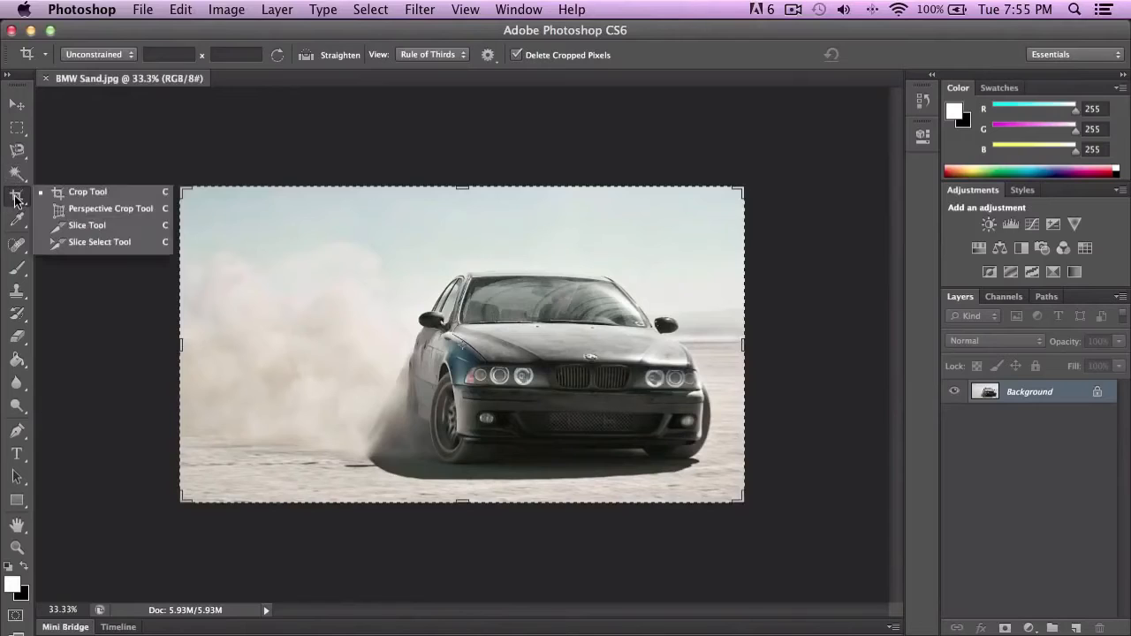
{"action": "left_click", "coordinate": [79, 196]}
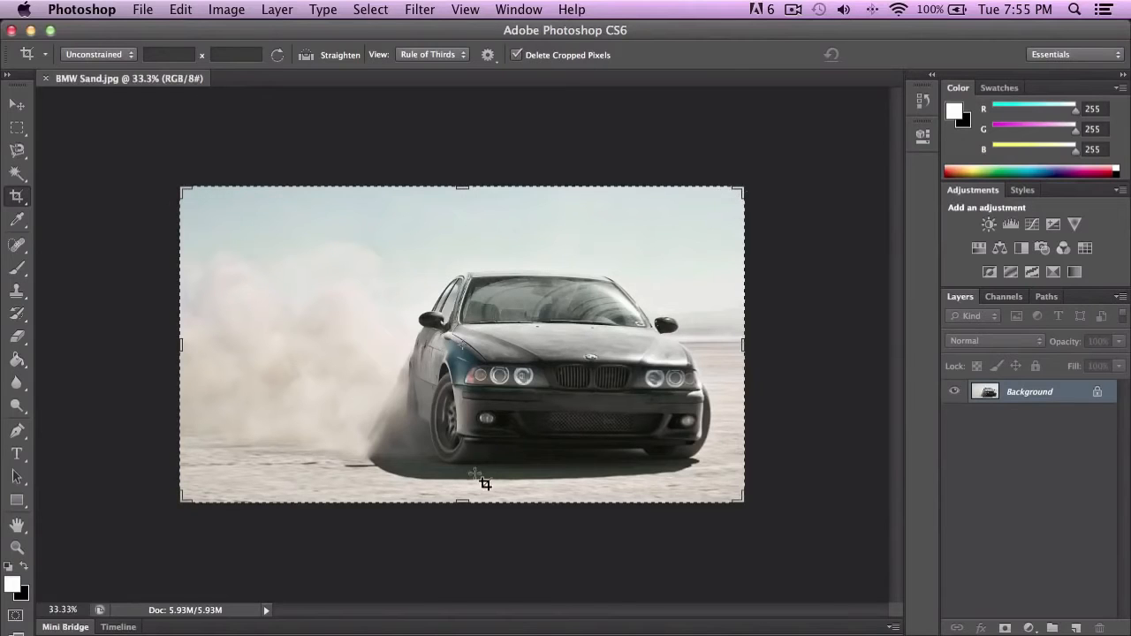
{"action": "left_click_drag", "start_coordinate": [462, 499], "coordinate": [482, 486]}
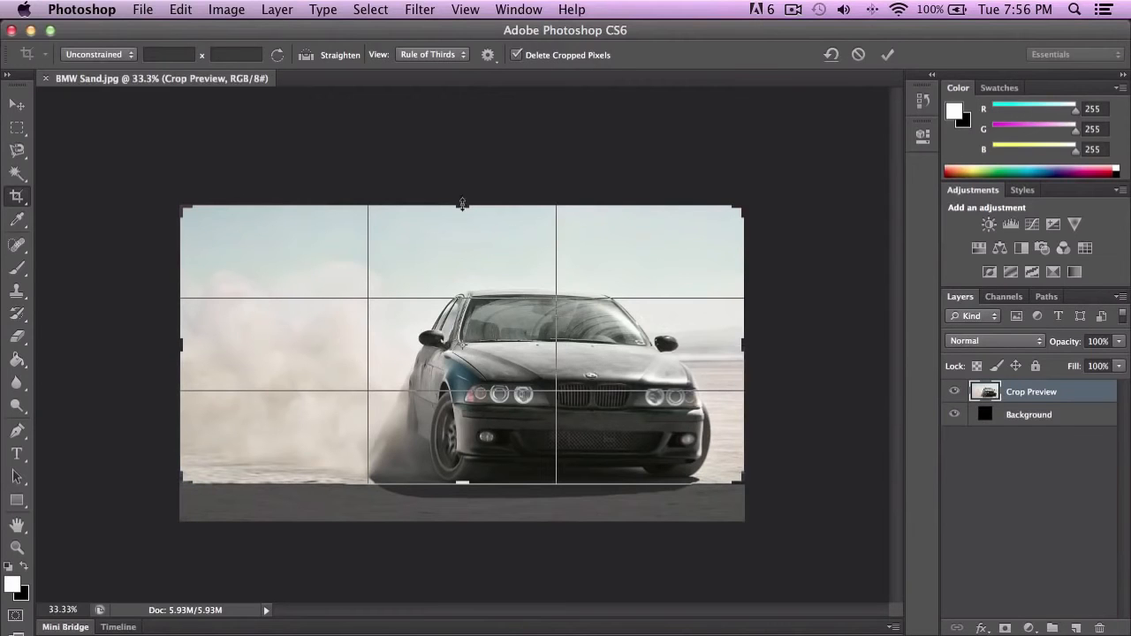
{"action": "left_click_drag", "start_coordinate": [459, 206], "coordinate": [460, 251]}
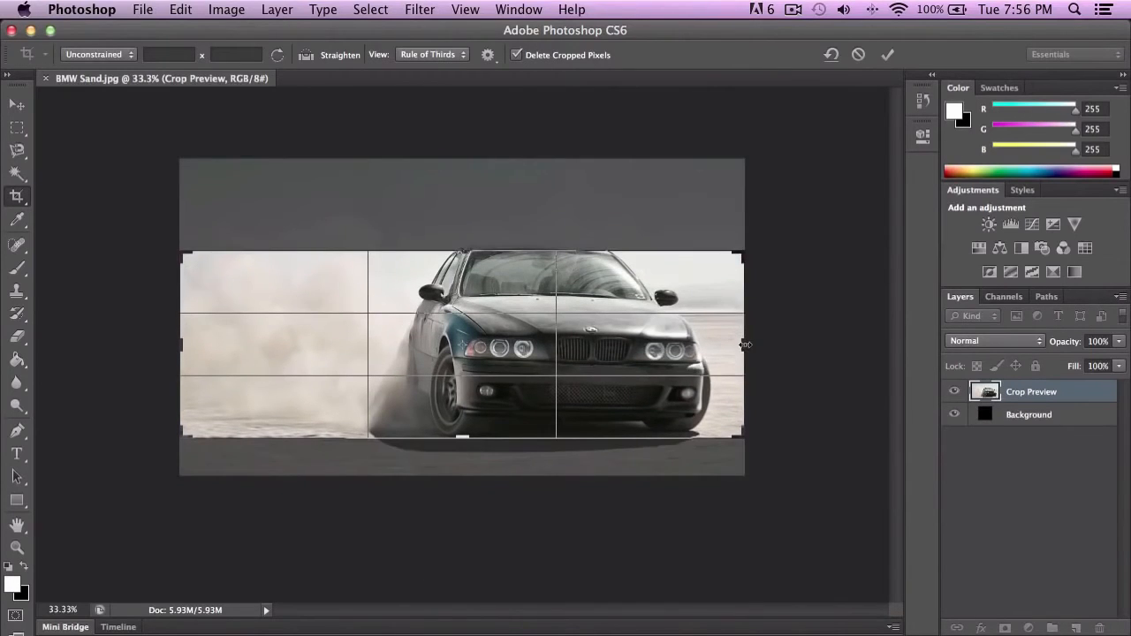
Narrow the crop frame, reposition the image to fit the car and part of the dust cloud, and apply the crop
{"action": "left_click_drag", "start_coordinate": [745, 345], "coordinate": [677, 345]}
{"action": "left_click_drag", "start_coordinate": [469, 331], "coordinate": [387, 358]}
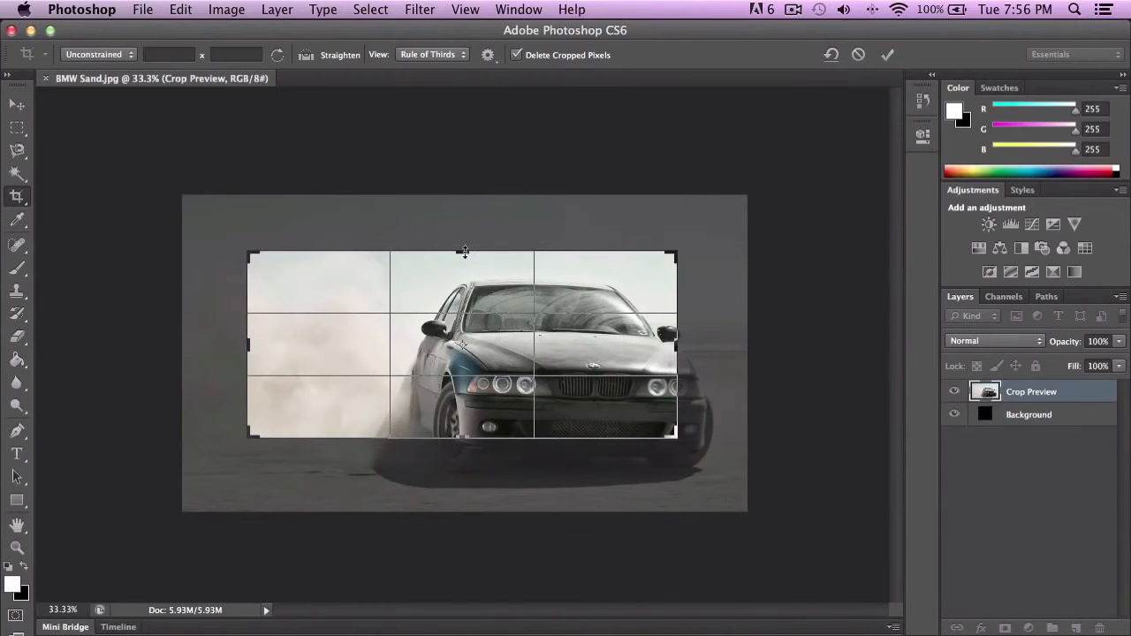
{"action": "mouse_move", "coordinate": [465, 253]}
{"action": "left_mouse_down"}
{"action": "mouse_move", "coordinate": [463, 223]}
{"action": "mouse_move", "coordinate": [467, 254]}
{"action": "left_mouse_up"}
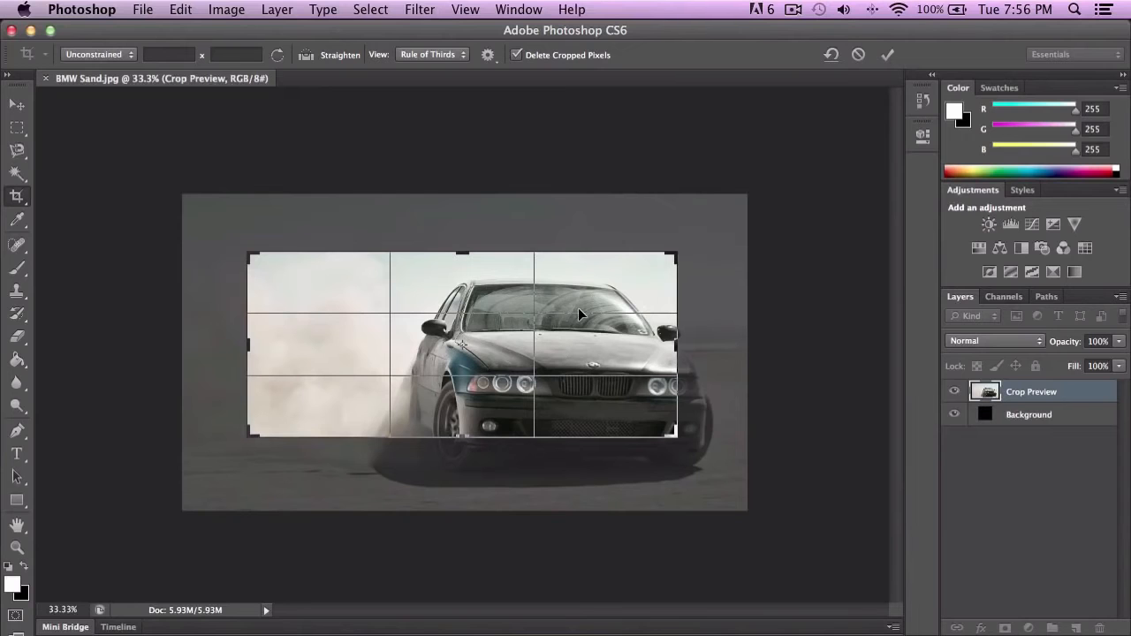
{"action": "left_click_drag", "start_coordinate": [552, 332], "coordinate": [527, 367]}
{"action": "mouse_move", "coordinate": [463, 252]}
{"action": "left_mouse_down"}
{"action": "mouse_move", "coordinate": [467, 234]}
{"action": "mouse_move", "coordinate": [467, 248]}
{"action": "left_mouse_up"}
{"action": "left_click_drag", "start_coordinate": [685, 353], "coordinate": [698, 327]}
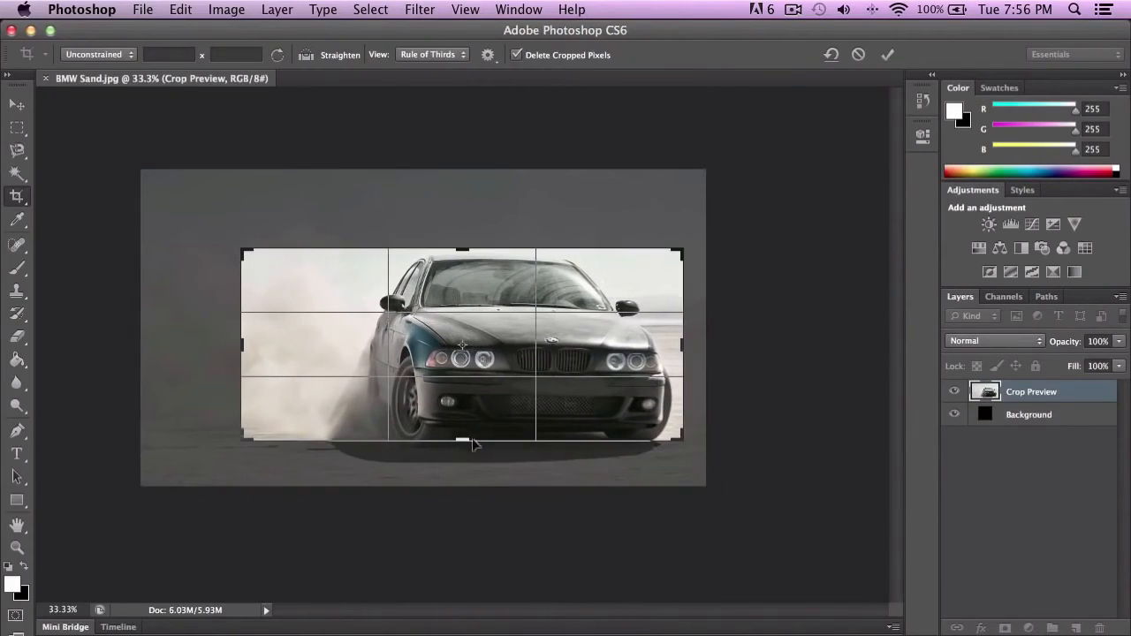
{"action": "left_click_drag", "start_coordinate": [466, 440], "coordinate": [425, 449]}
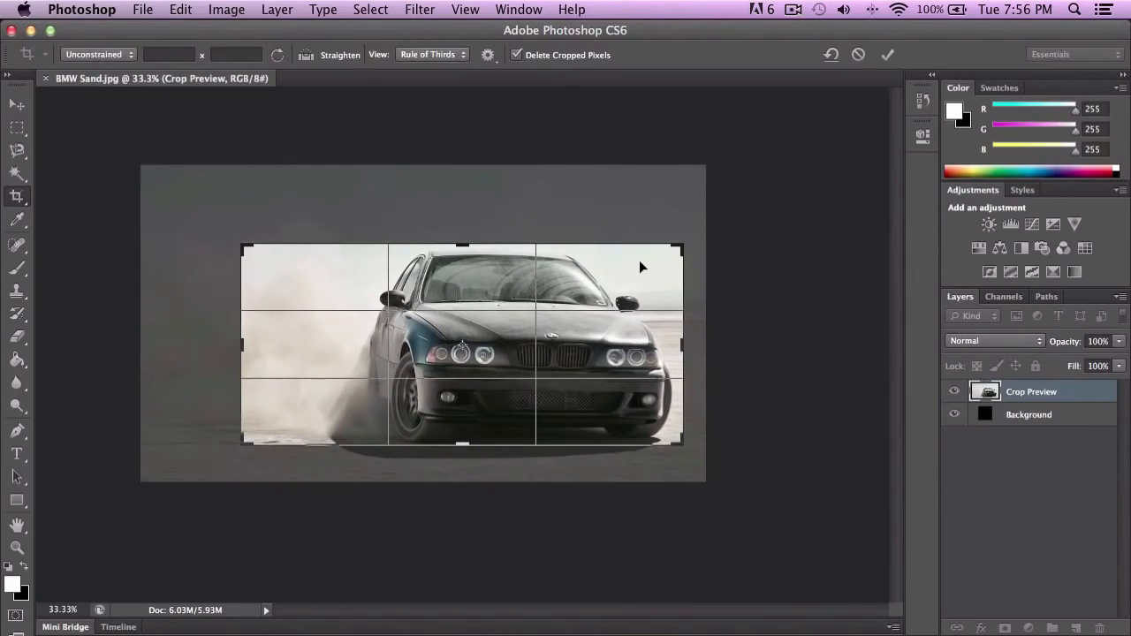
{"action": "left_click", "coordinate": [887, 56]}
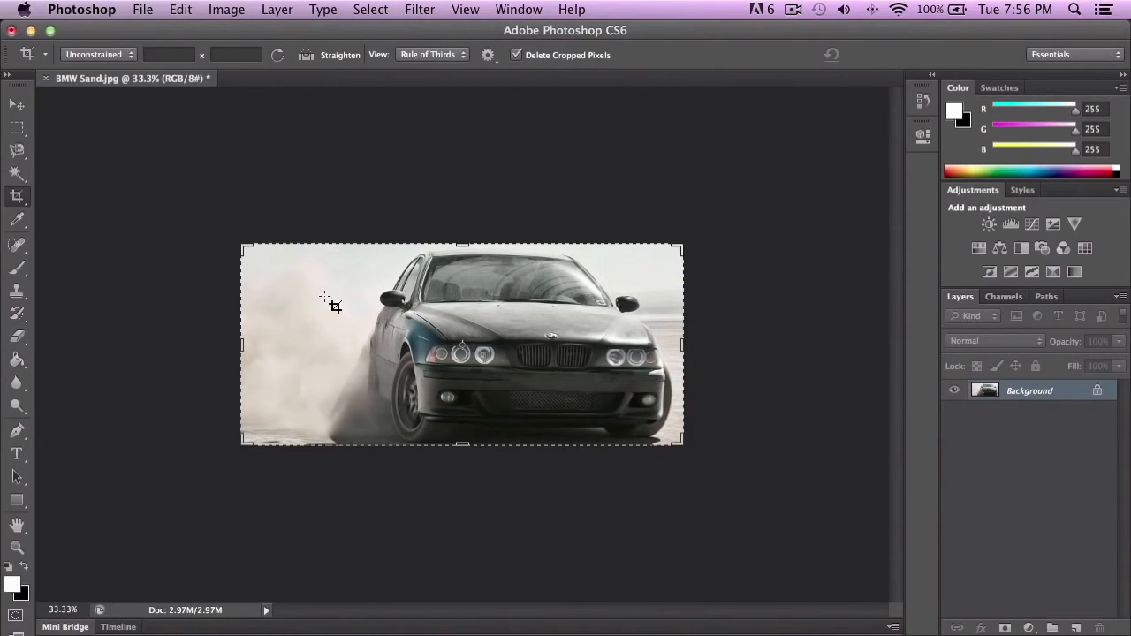
Try to restore the cropped image with Reset Crop
{"action": "right_click", "coordinate": [348, 263]}
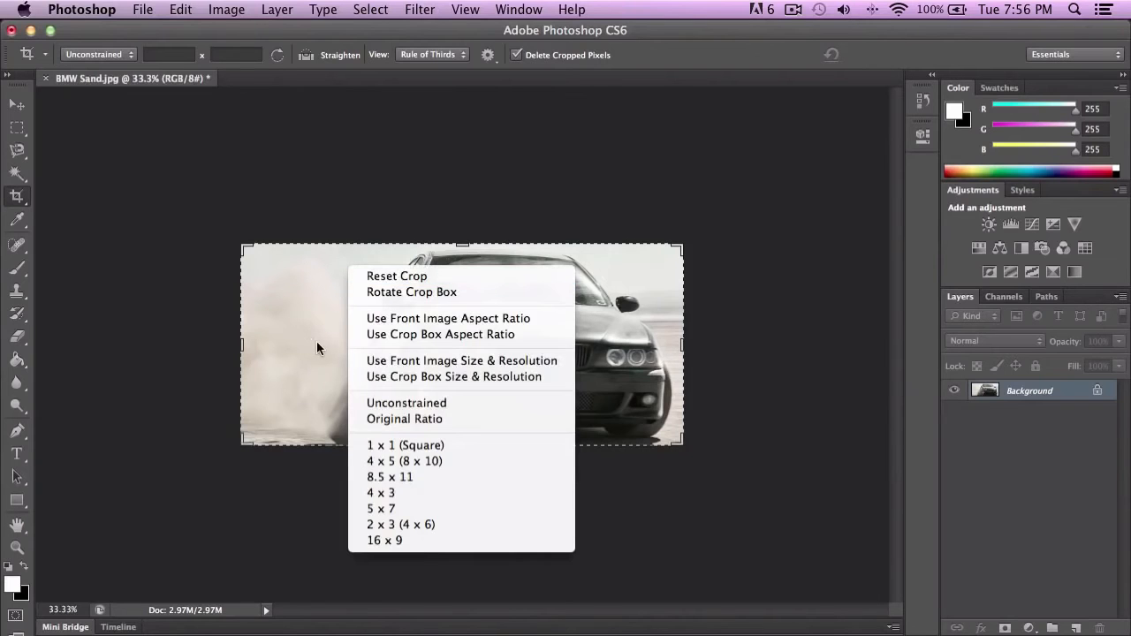
{"action": "left_click", "coordinate": [380, 276]}
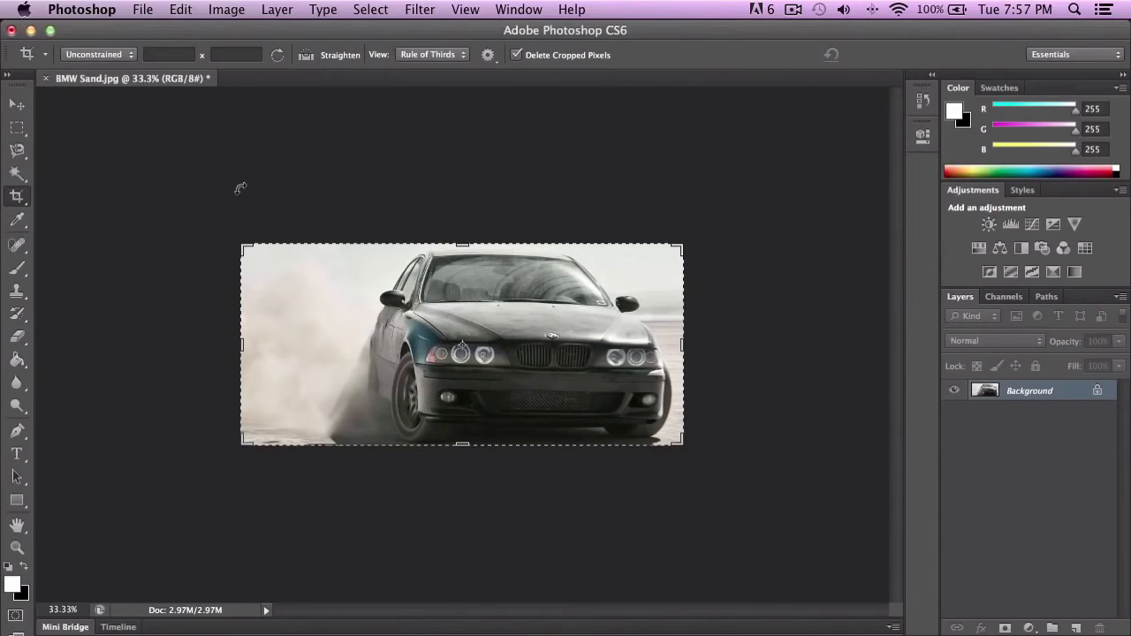
{"action": "key", "text": "v"}
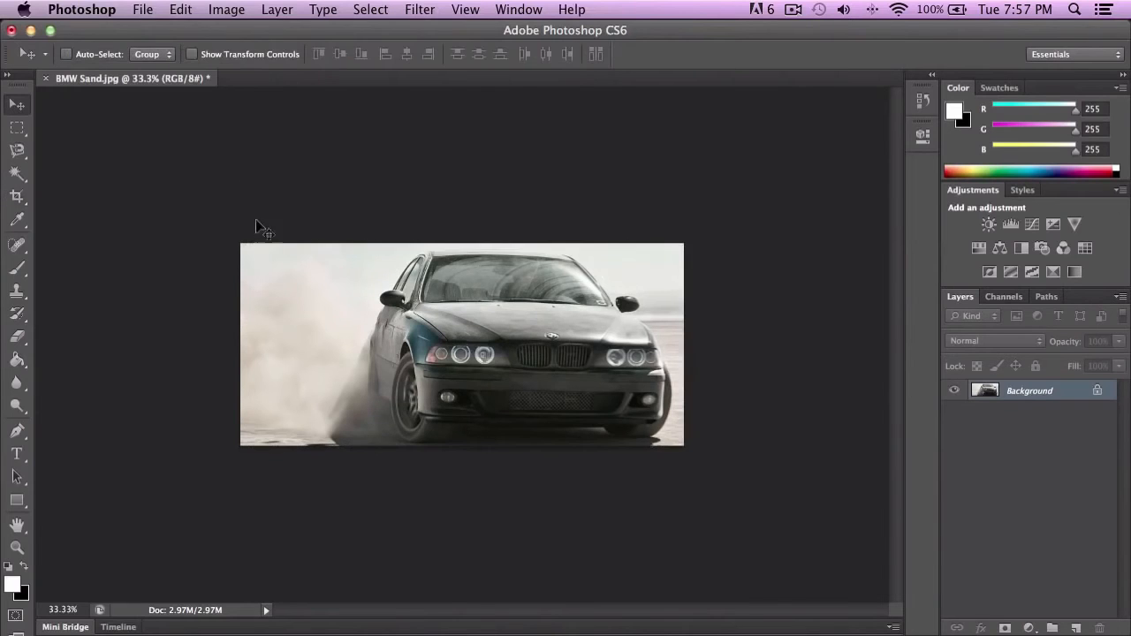
{"action": "left_click", "coordinate": [16, 196]}
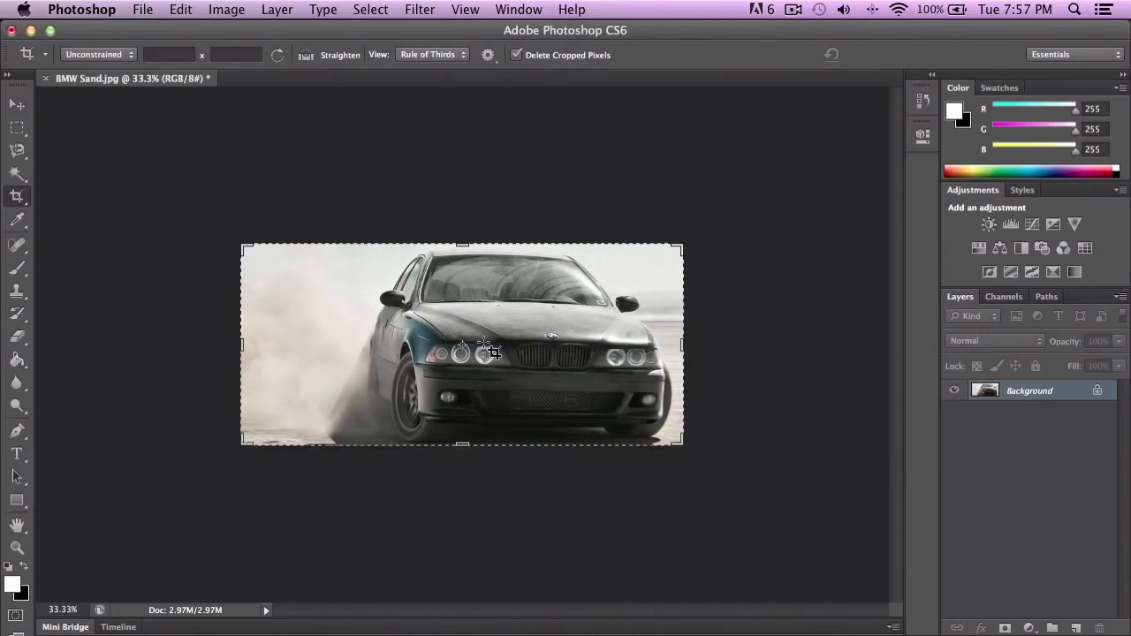
{"action": "right_click", "coordinate": [447, 294]}
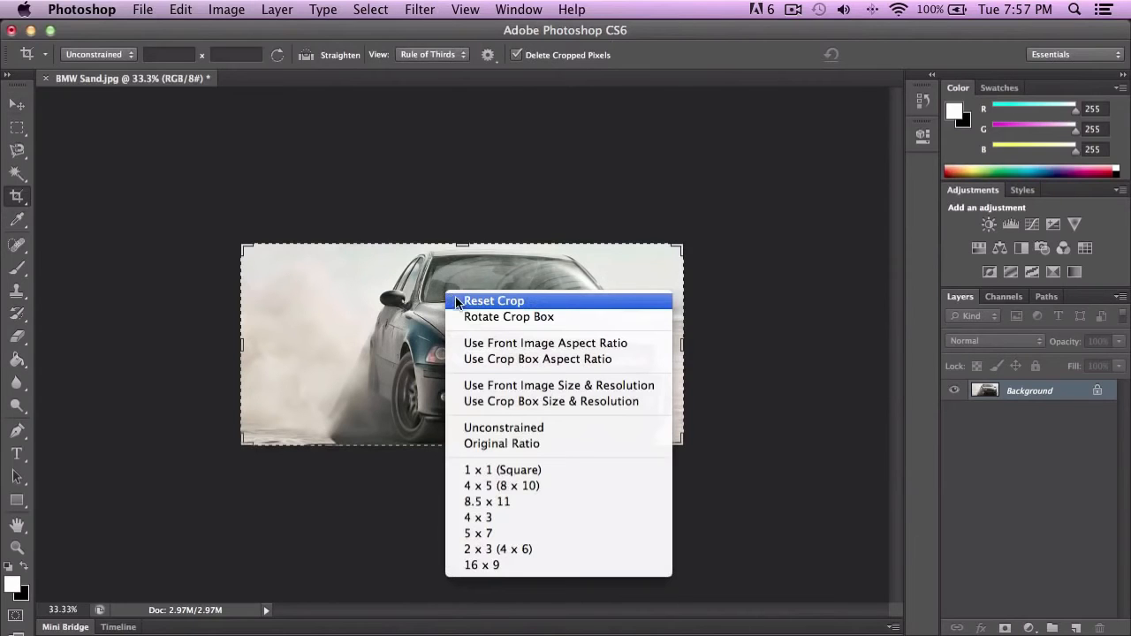
{"action": "left_click", "coordinate": [534, 304]}
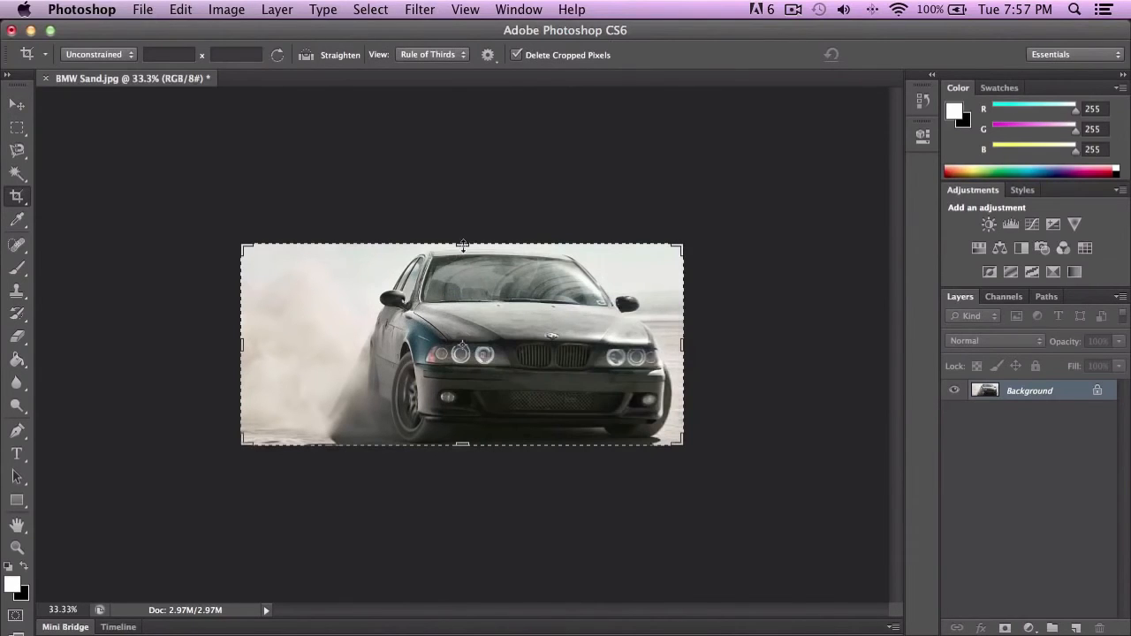
Try extending the crop frame above the image and outward from its upper corner, resetting the crop each time
{"action": "left_click_drag", "start_coordinate": [462, 246], "coordinate": [476, 225]}
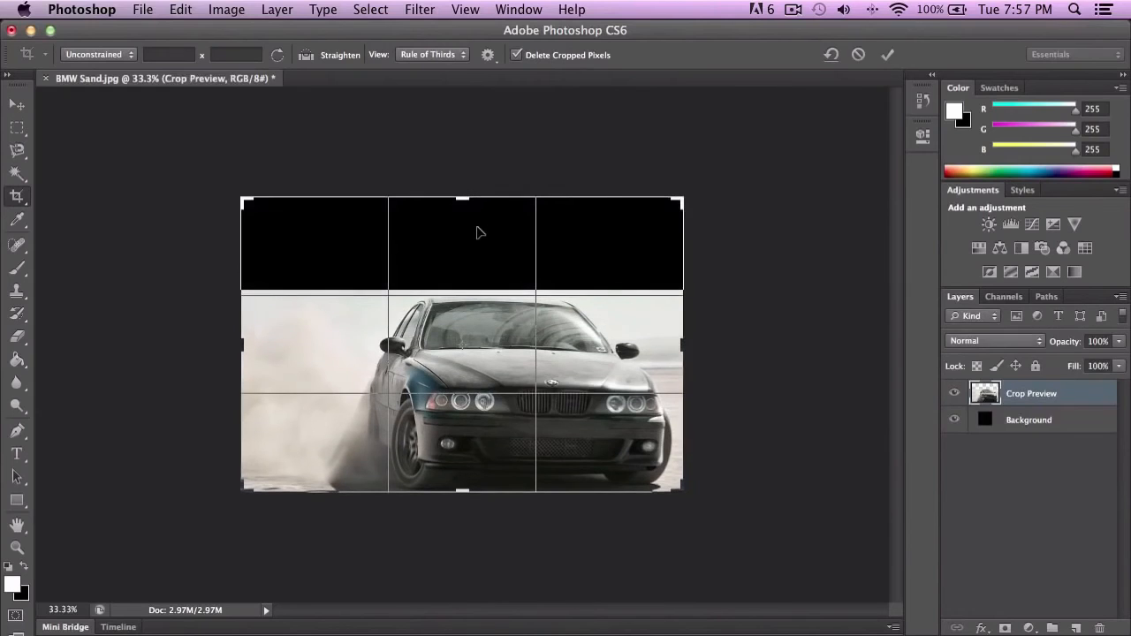
{"action": "right_click", "coordinate": [486, 336]}
{"action": "left_click", "coordinate": [517, 348]}
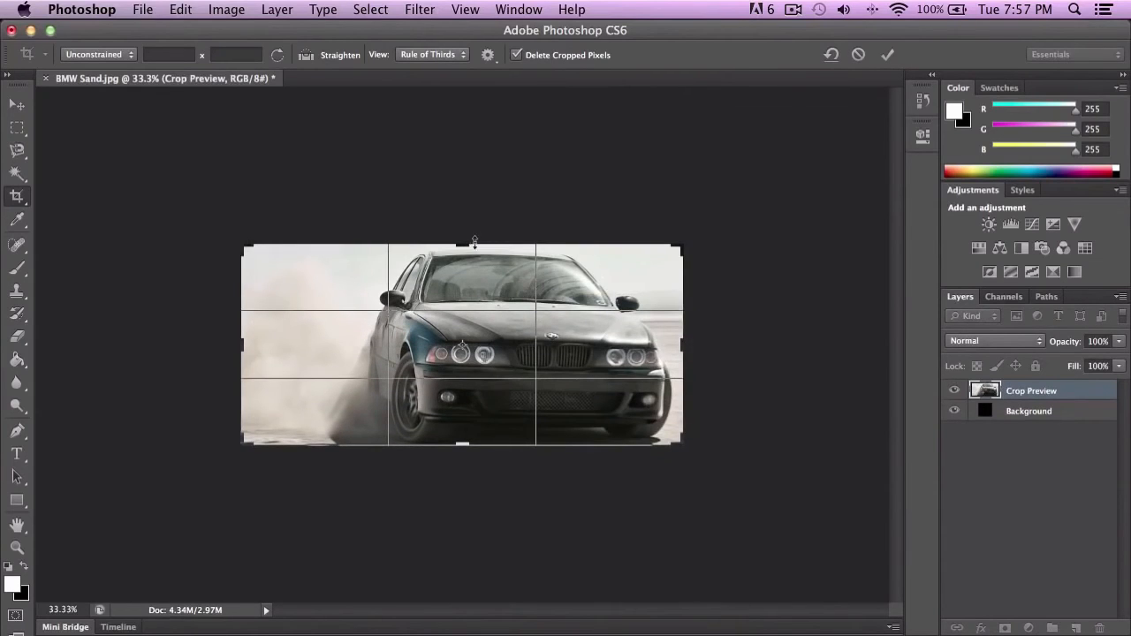
{"action": "left_click_drag", "start_coordinate": [682, 246], "coordinate": [853, 110]}
{"action": "right_click", "coordinate": [464, 423]}
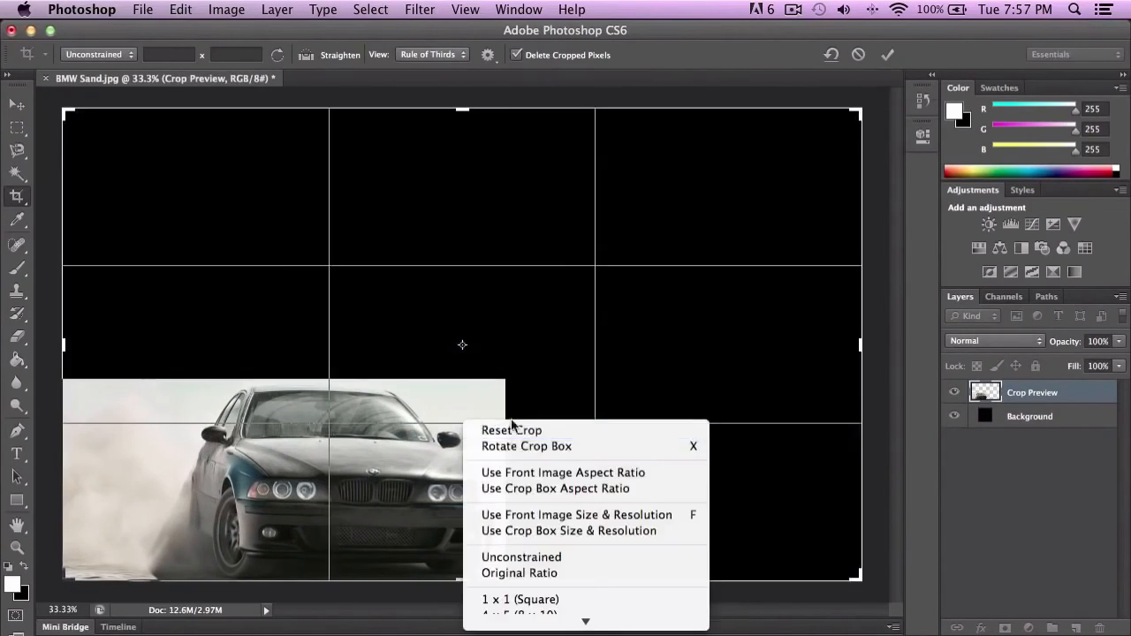
{"action": "left_click", "coordinate": [522, 432]}
Review the available crop ratio, size and resolution options without choosing one, and close the crop preview
{"action": "right_click", "coordinate": [453, 336]}
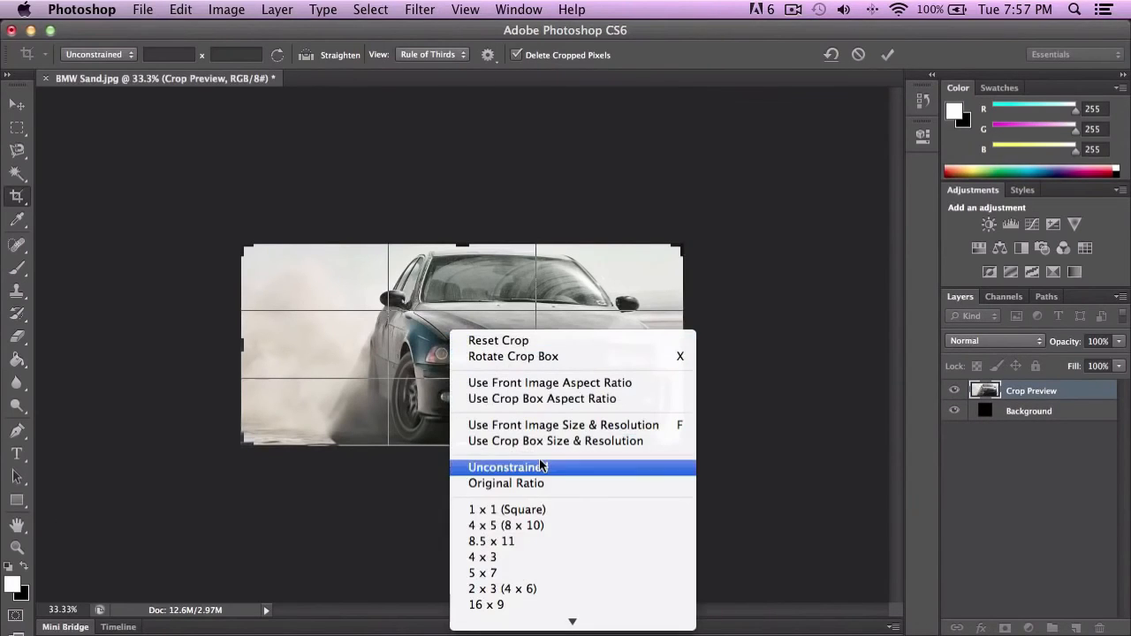
{"action": "scroll", "coordinate": [540, 469], "scroll_direction": "down", "scroll_amount": 1}
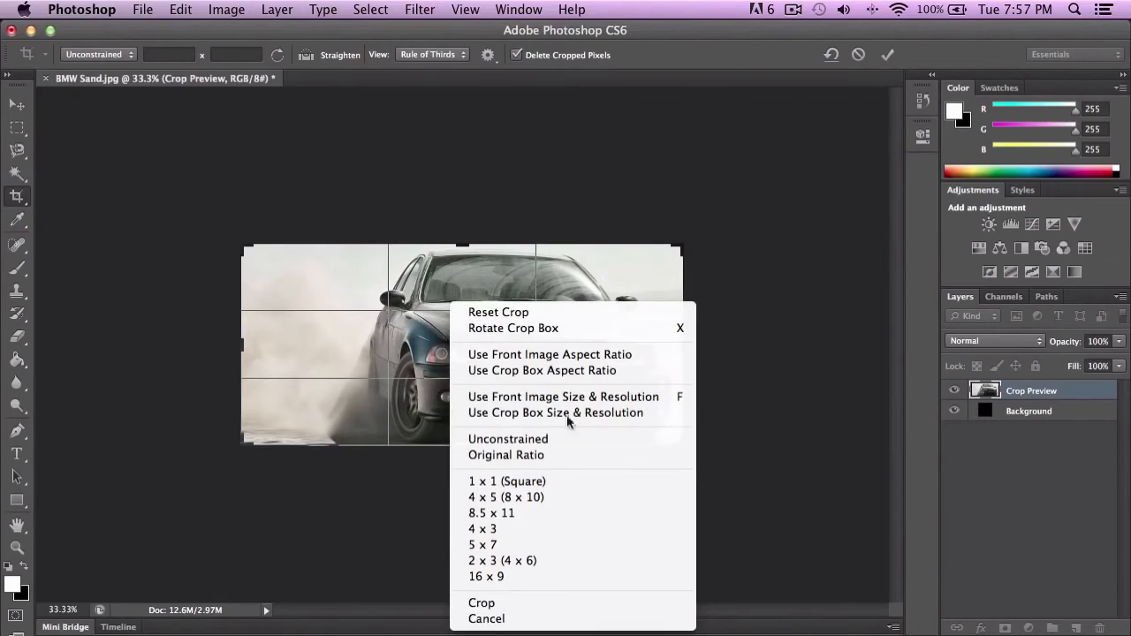
{"action": "left_click", "coordinate": [391, 319]}
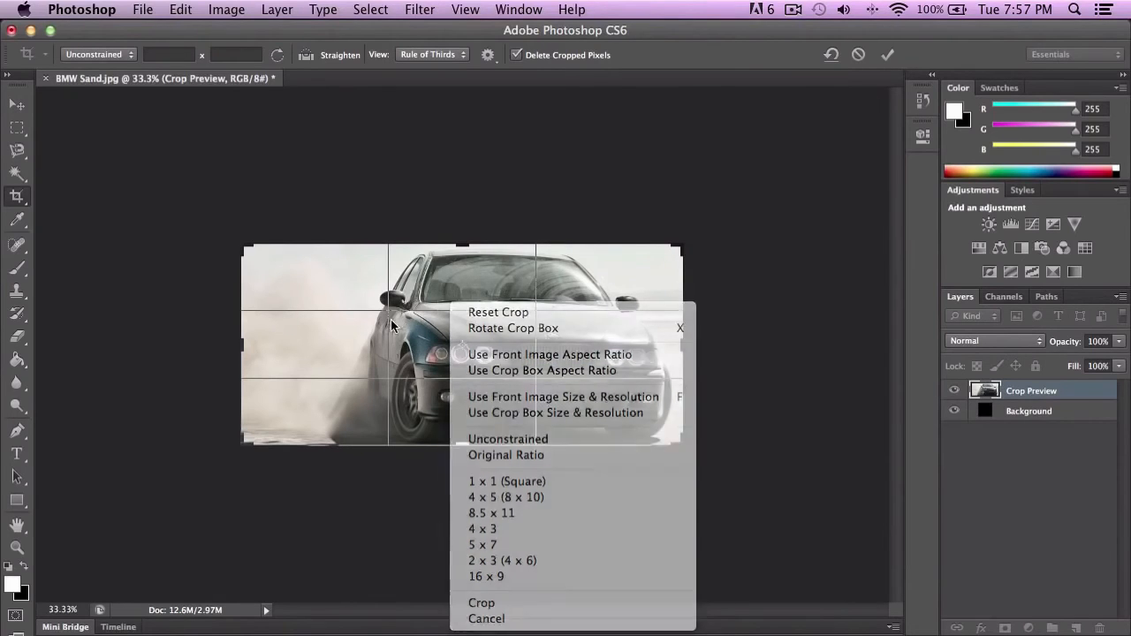
{"action": "key", "text": "Return"}
Activate the Eyedropper tool for sampling colours from a close view of the front of the car
{"action": "left_click", "coordinate": [15, 221]}
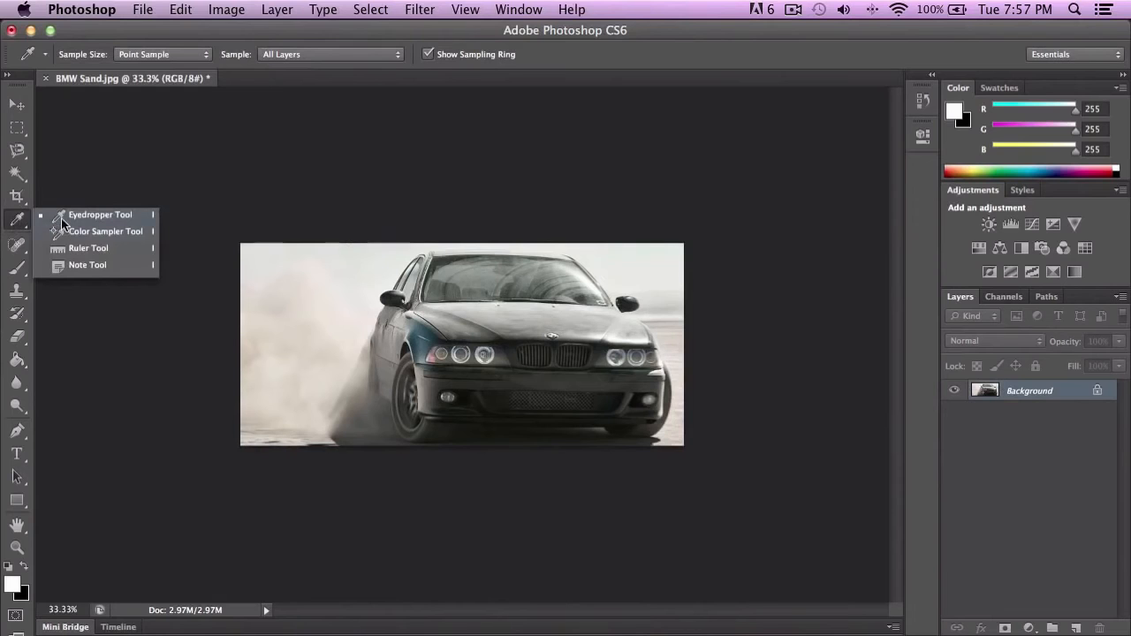
{"action": "left_click", "coordinate": [61, 217]}
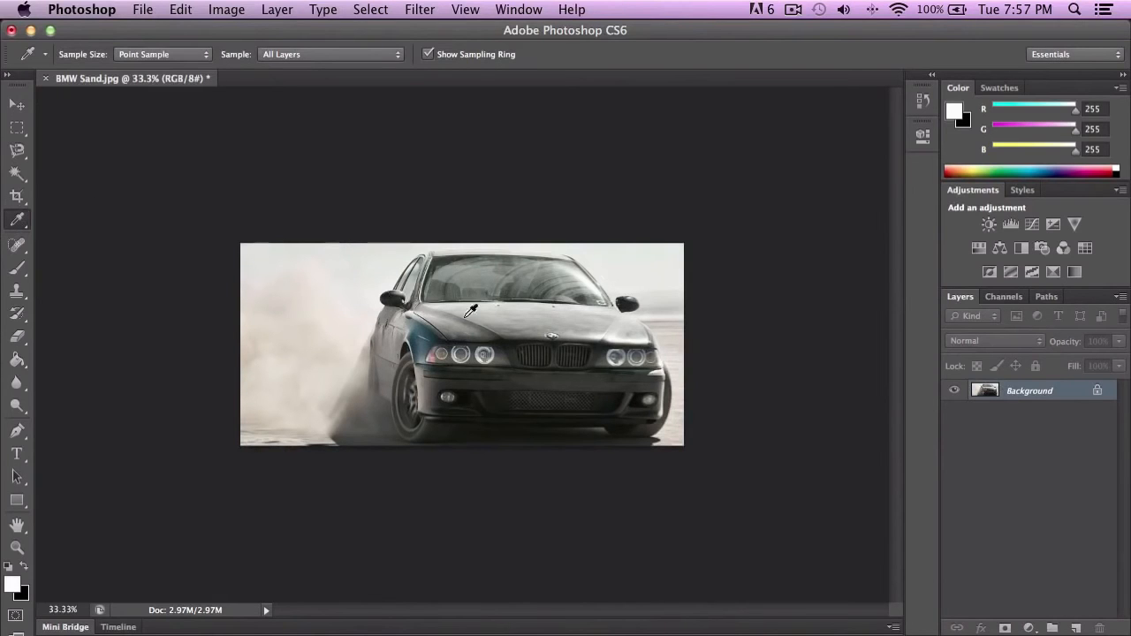
{"action": "key", "text": "super+equal"}
{"action": "key", "text": "super+equal"}
{"action": "key", "text": "super+equal"}
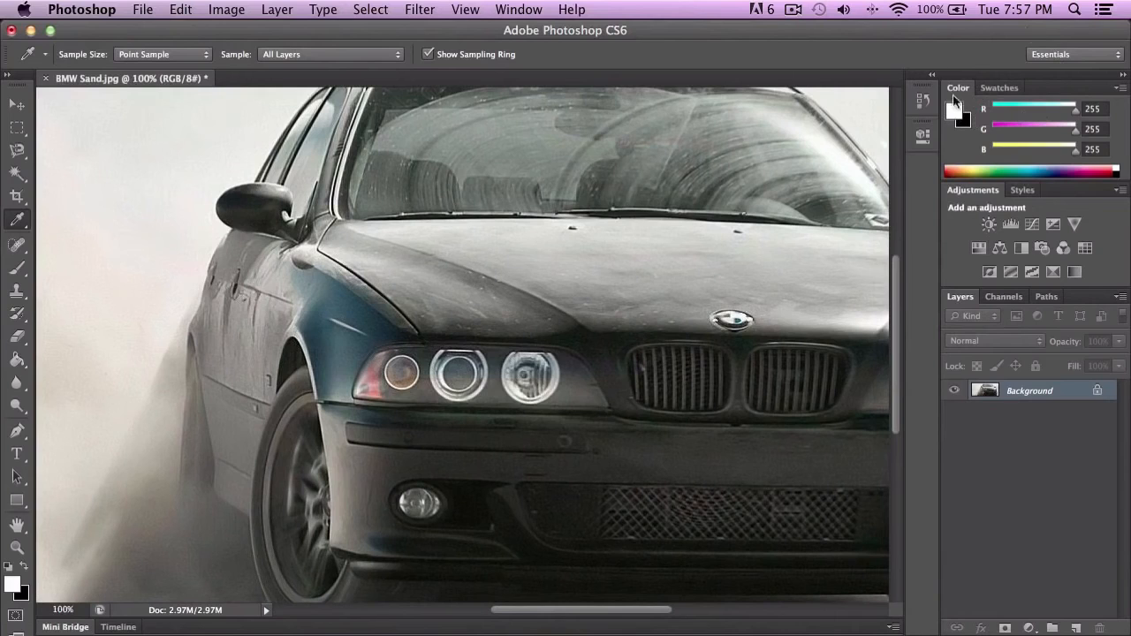
Review the list of available panels and the workspace options without changing any of them
{"action": "left_click", "coordinate": [517, 9]}
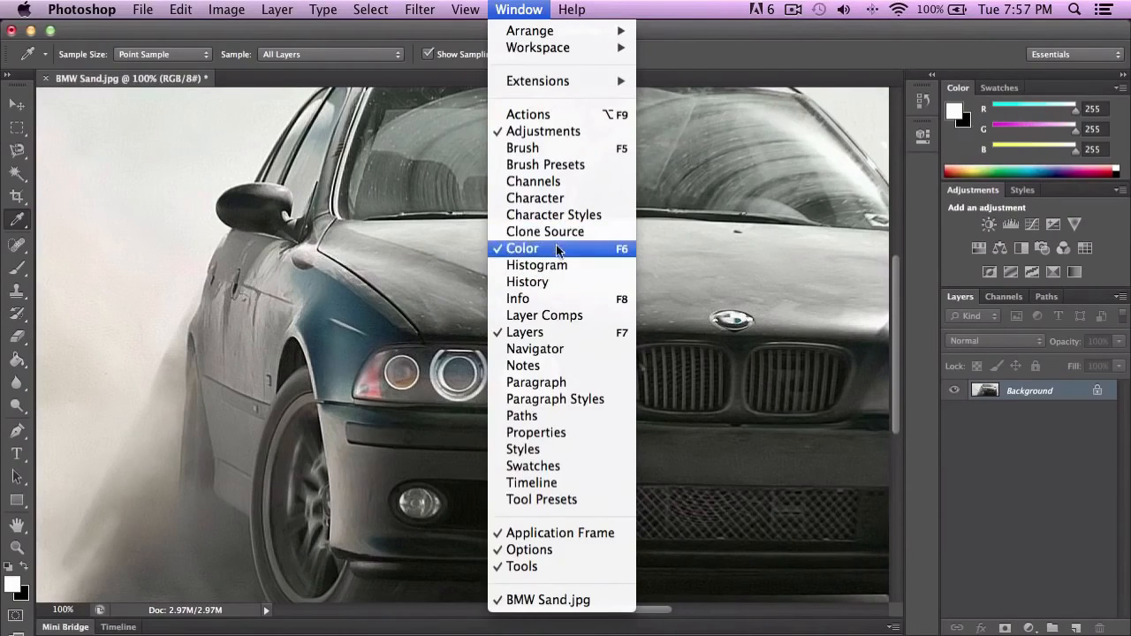
{"action": "left_click", "coordinate": [646, 14]}
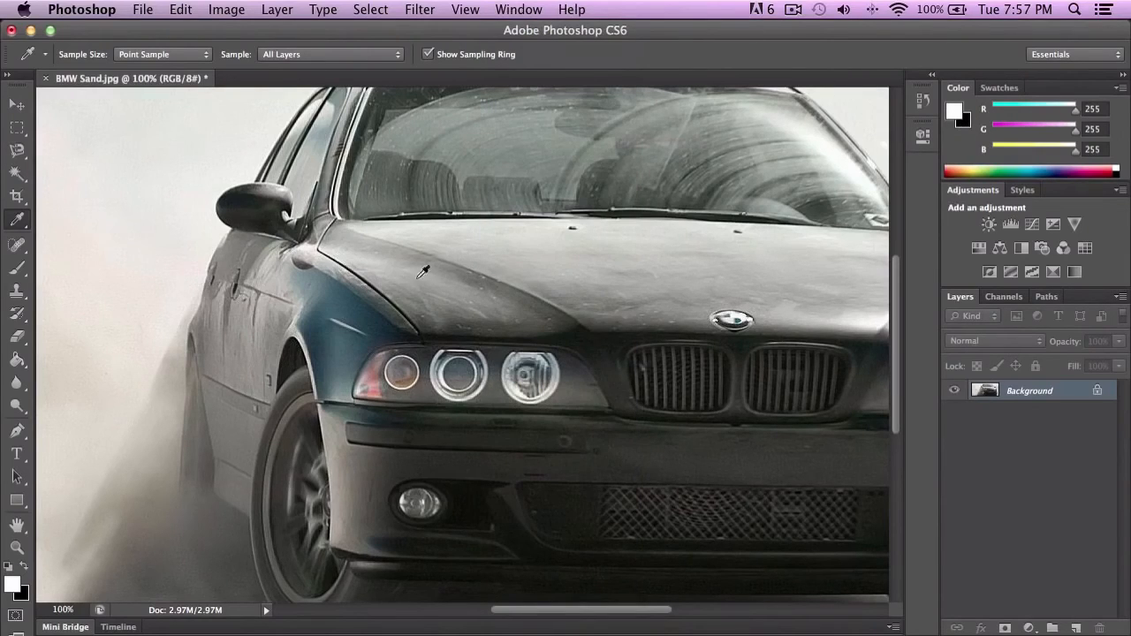
{"action": "left_click", "coordinate": [518, 9]}
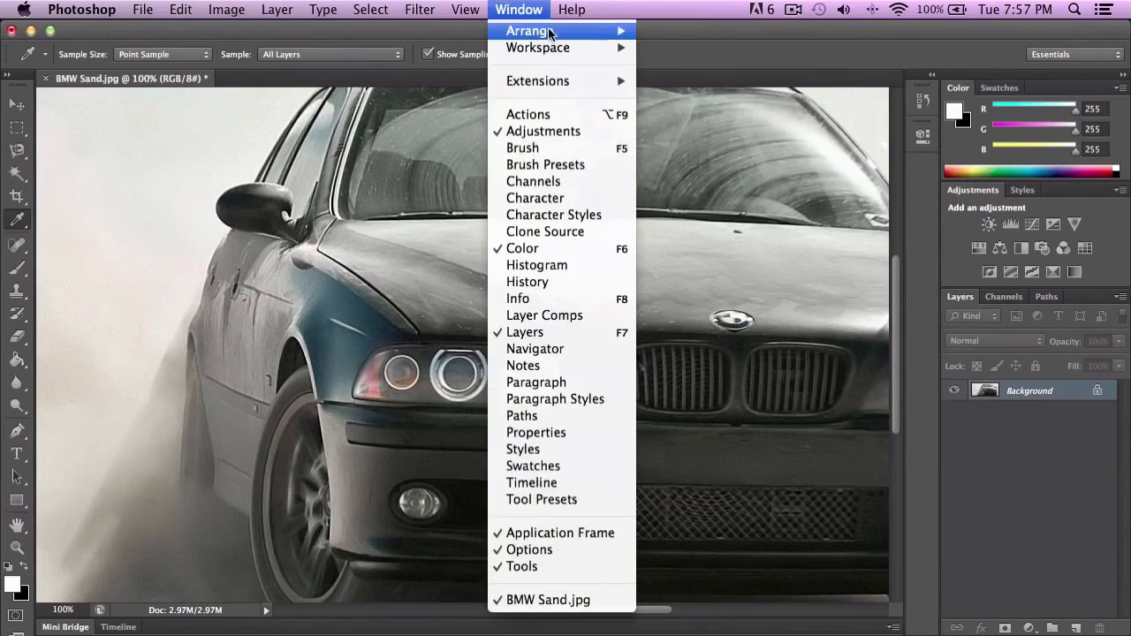
{"action": "mouse_move", "coordinate": [555, 52]}
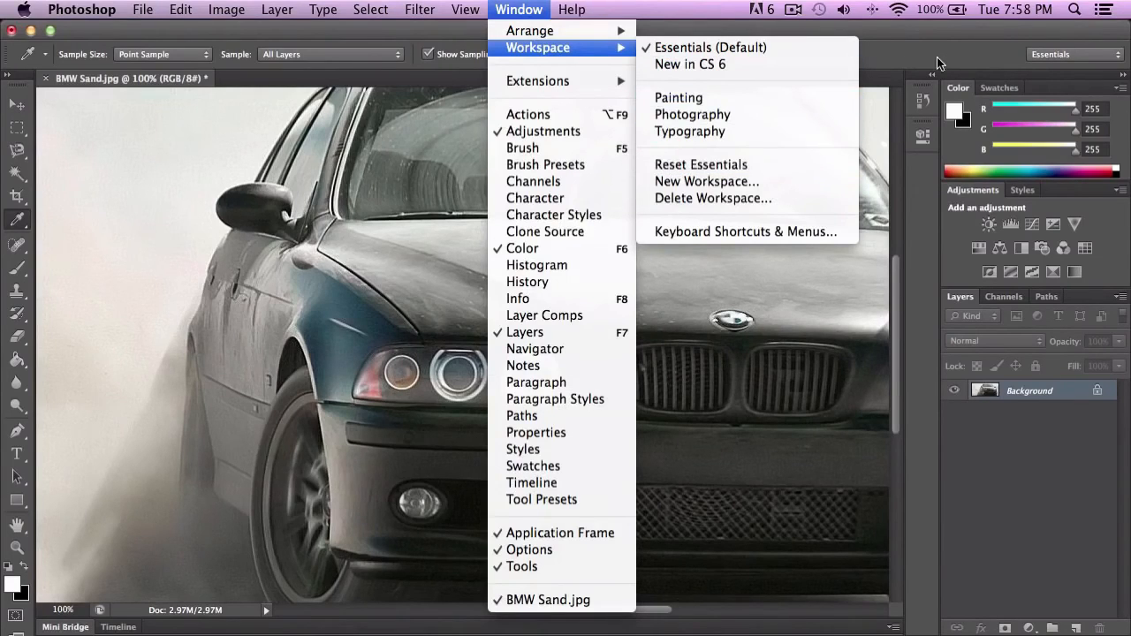
{"action": "left_click", "coordinate": [954, 95]}
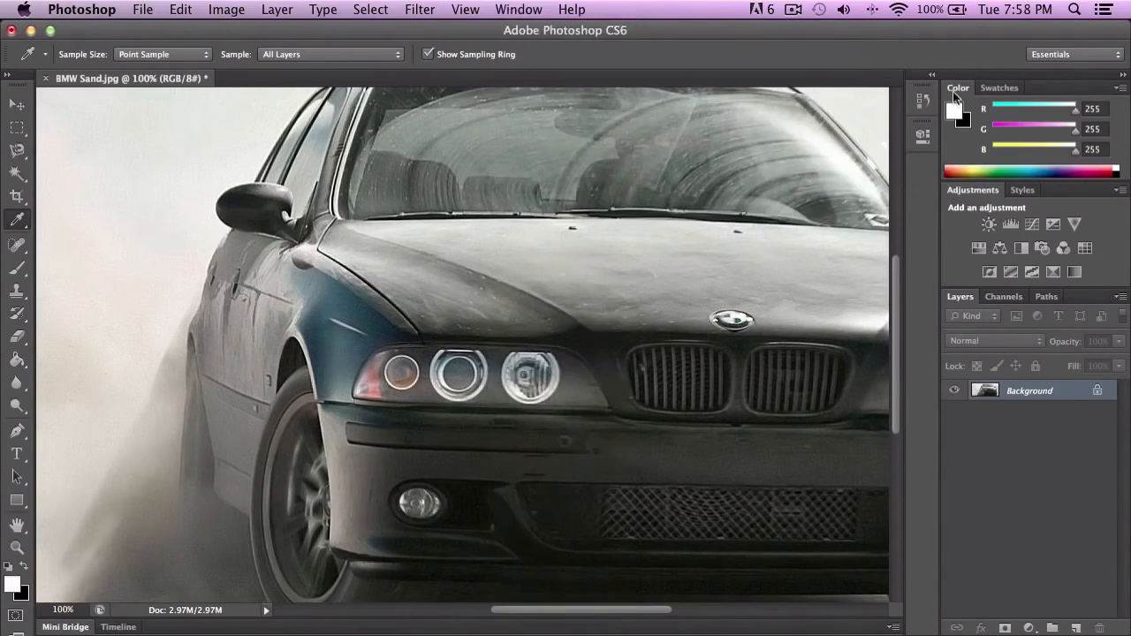
Sample the pinkish red at the headlight's outer corner as the foreground colour, about RGB 213, 126, 117
{"action": "left_click", "coordinate": [375, 369]}
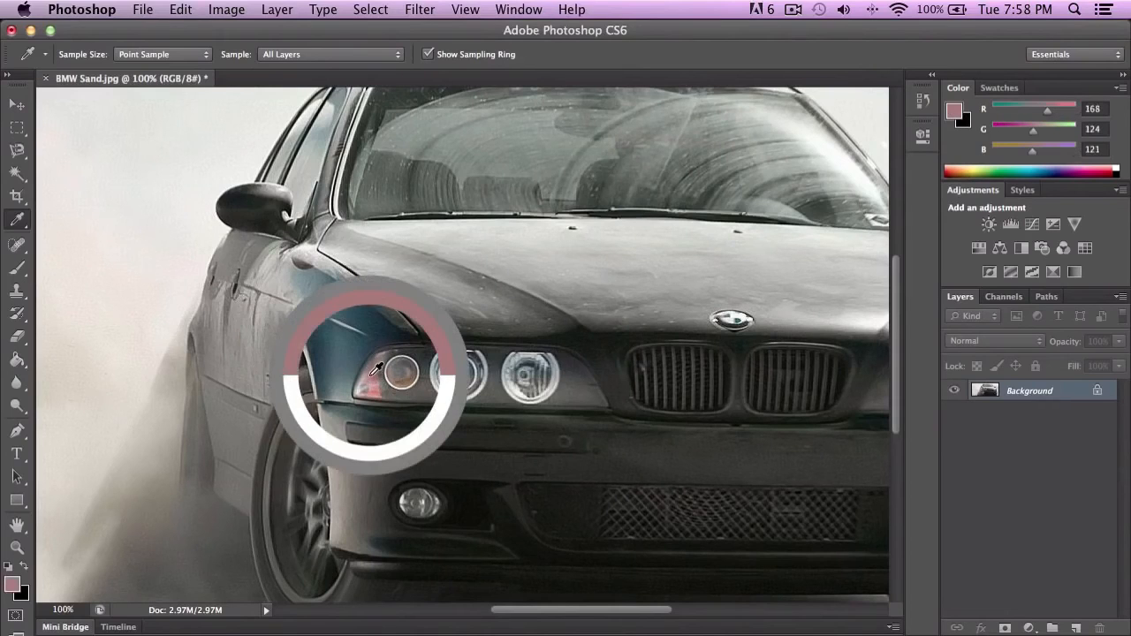
{"action": "mouse_move", "coordinate": [374, 369]}
{"action": "left_mouse_down"}
{"action": "mouse_move", "coordinate": [381, 359]}
{"action": "mouse_move", "coordinate": [377, 378]}
{"action": "left_mouse_up"}
{"action": "left_click_drag", "start_coordinate": [378, 382], "coordinate": [382, 383]}
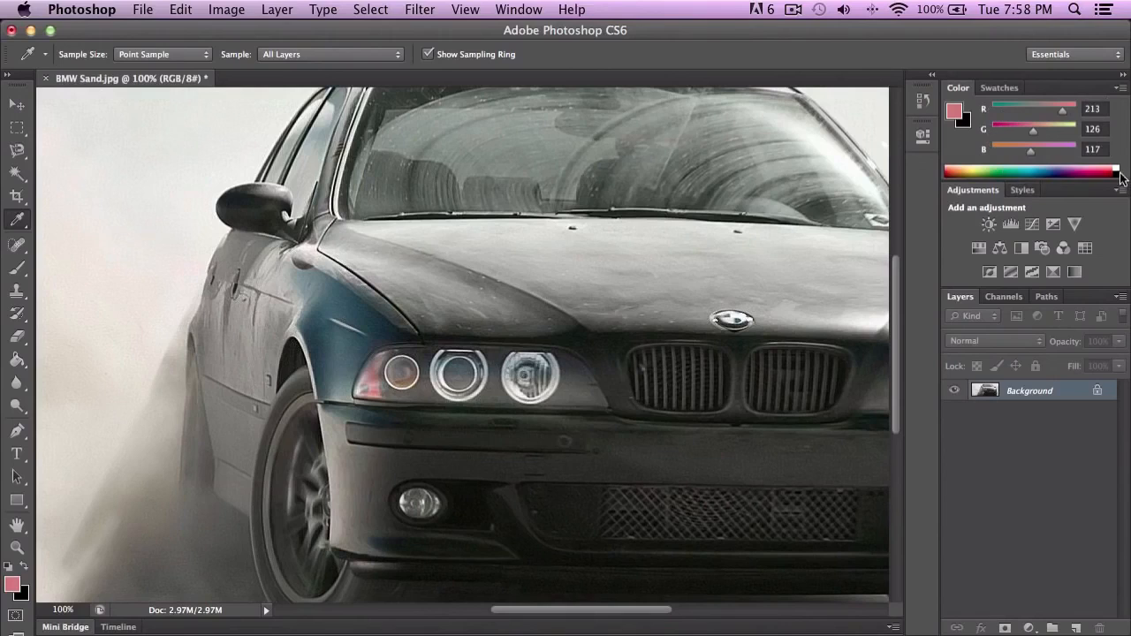
View the colour swatches and inspect the foreground colour in the Color Picker, cancelling without a change
{"action": "left_click", "coordinate": [1001, 87]}
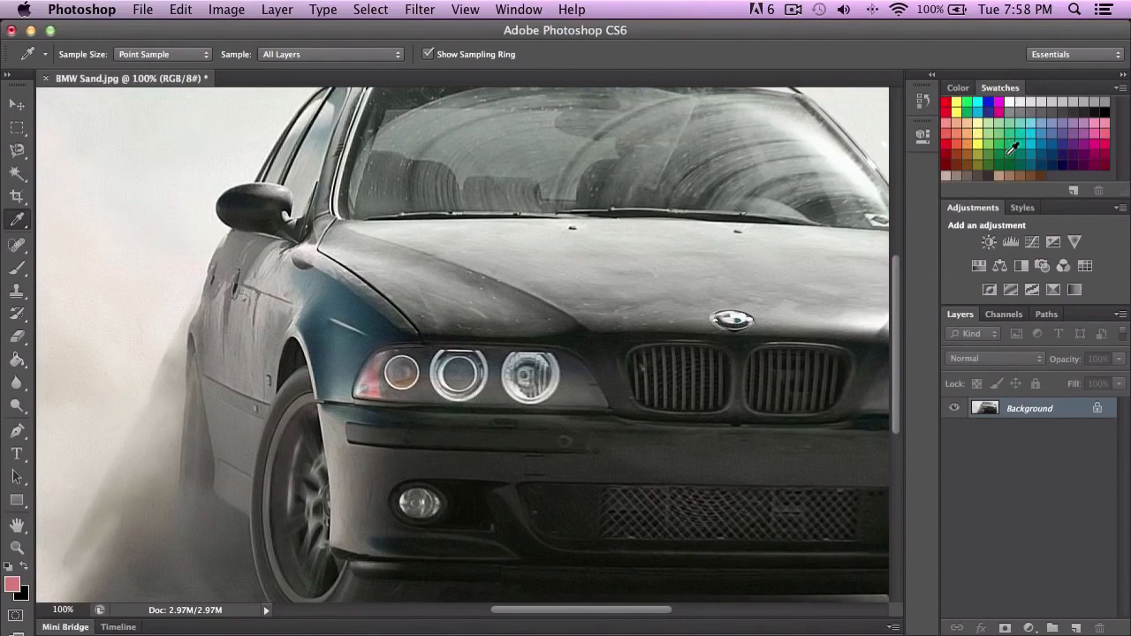
{"action": "left_click", "coordinate": [958, 89]}
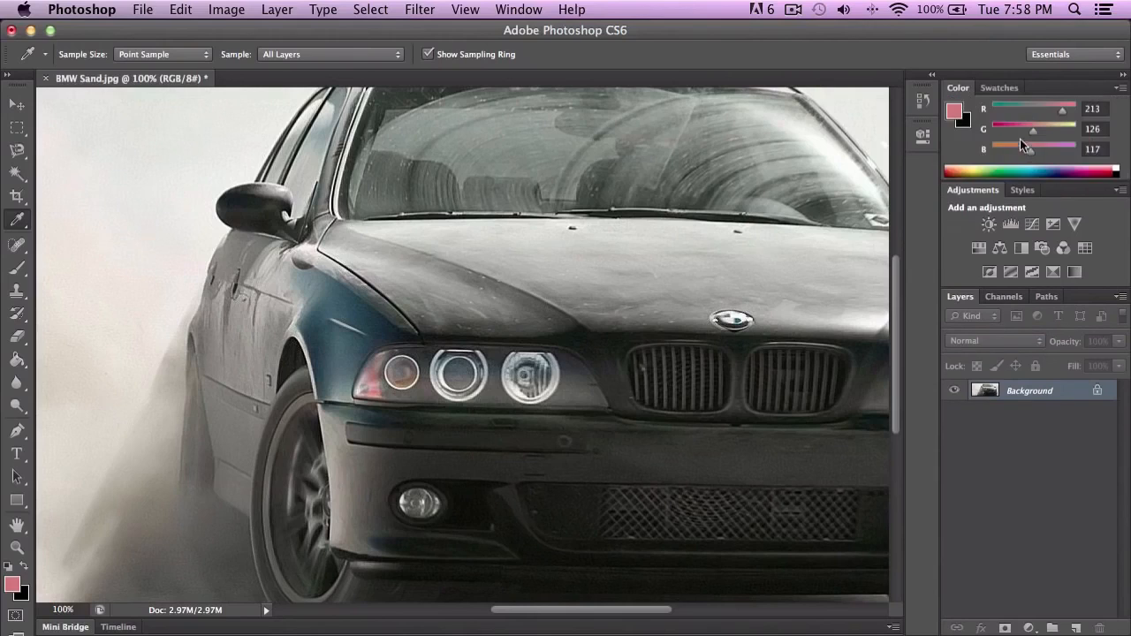
{"action": "left_click", "coordinate": [953, 109]}
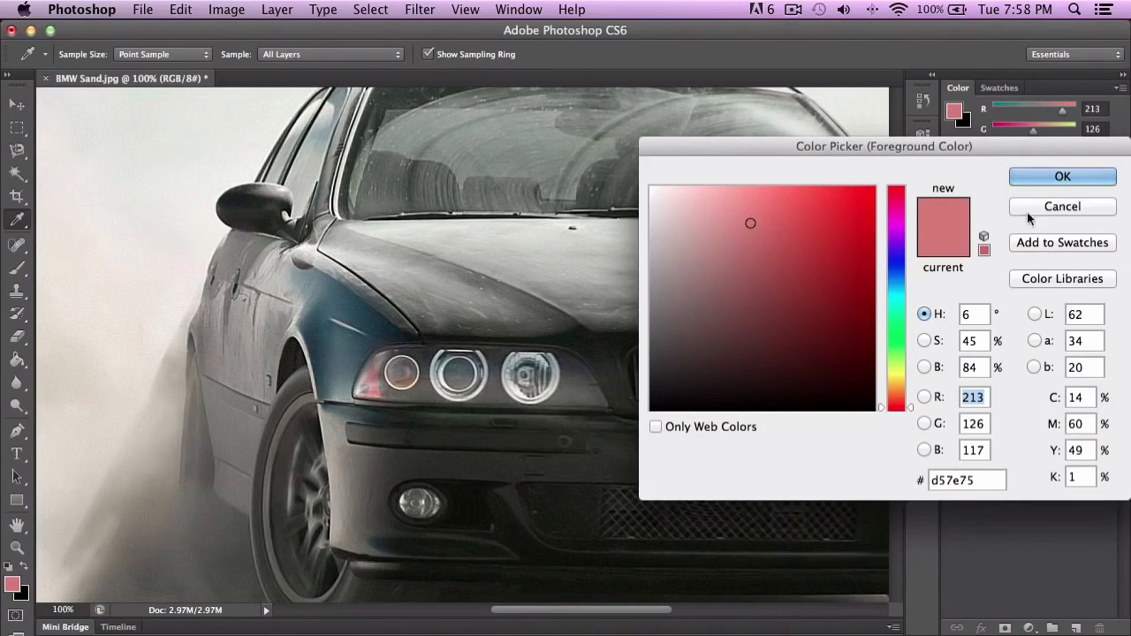
{"action": "left_click", "coordinate": [1076, 208]}
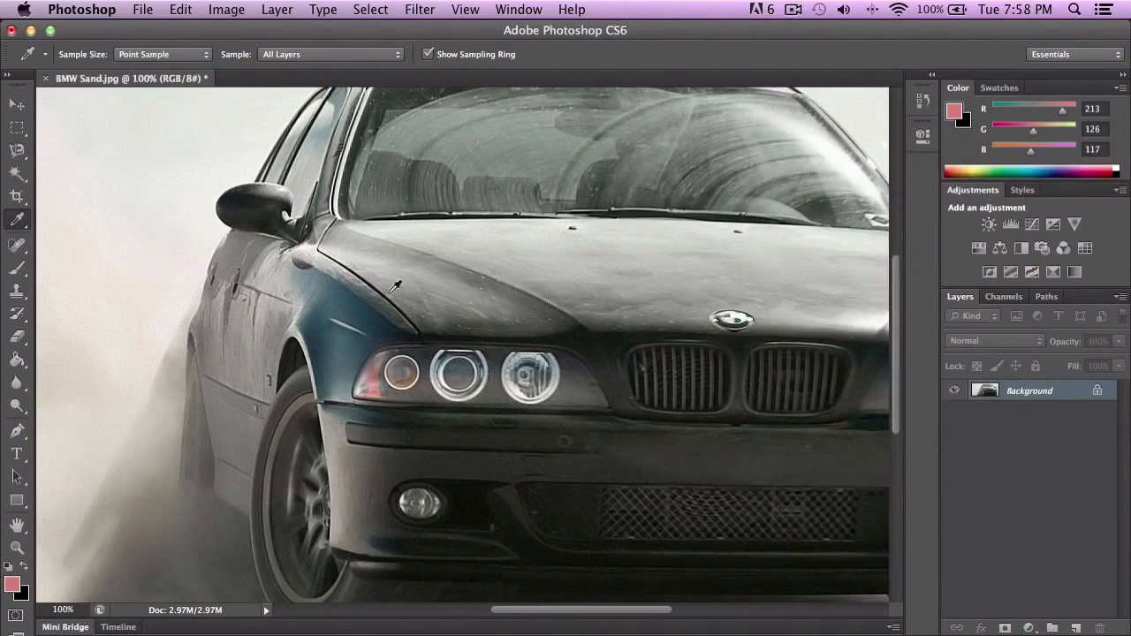
Switch to the Move tool and bring the whole car back into view at 66.67%
{"action": "left_click", "coordinate": [14, 106]}
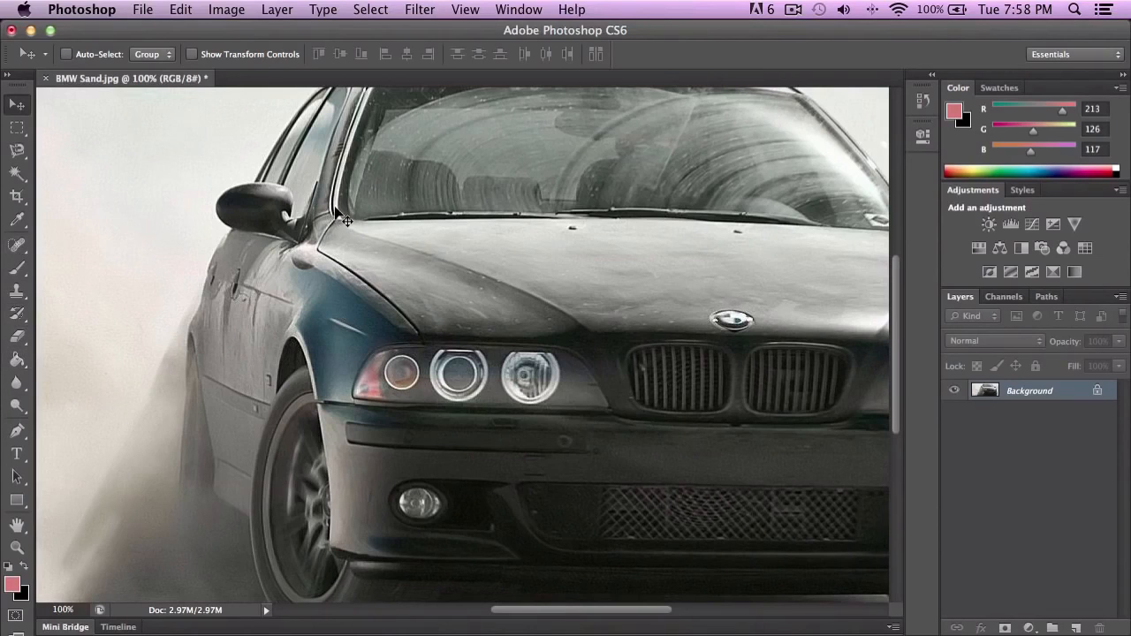
{"action": "key", "text": "super+minus"}
{"action": "key", "text": "super+minus"}
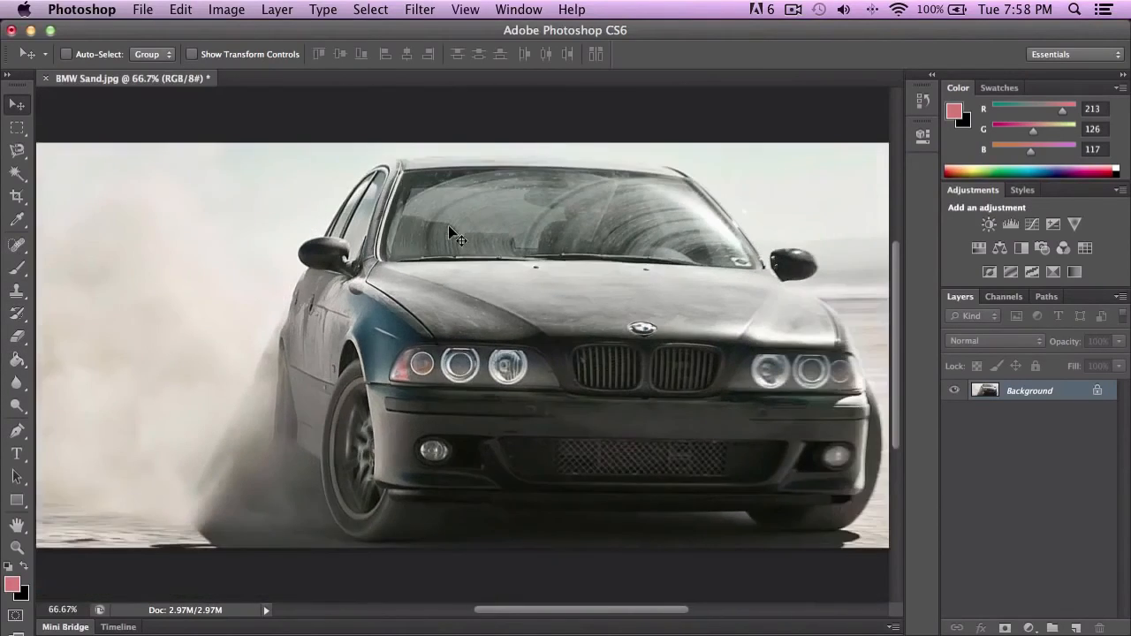